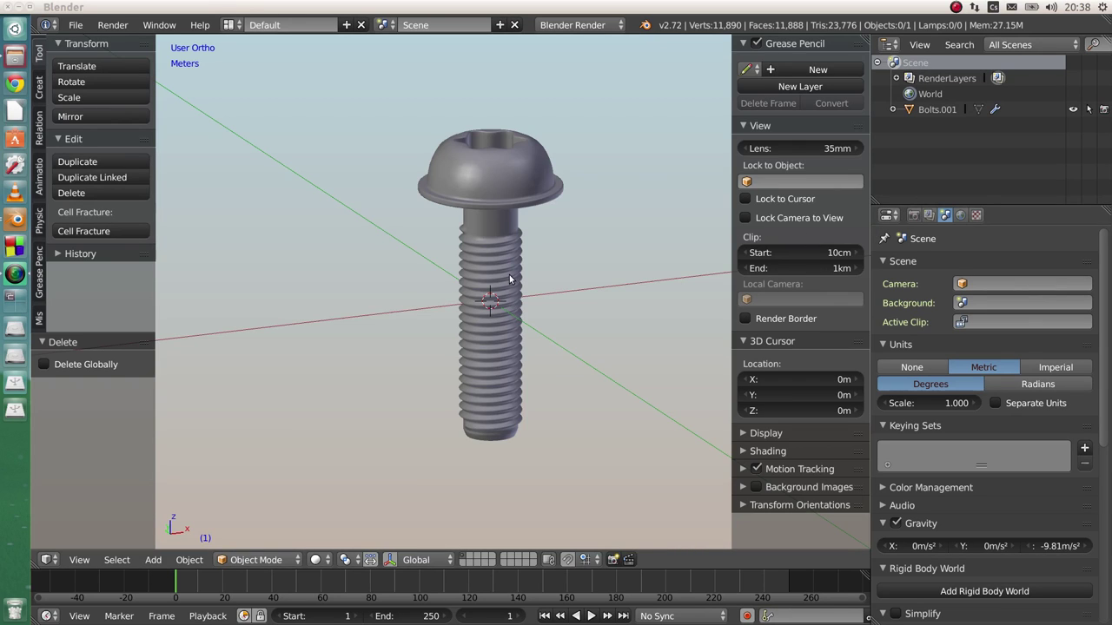
Select the reference bolt and examine its head, shank and thread up close
middle_click_drag(512, 283, 556, 300)
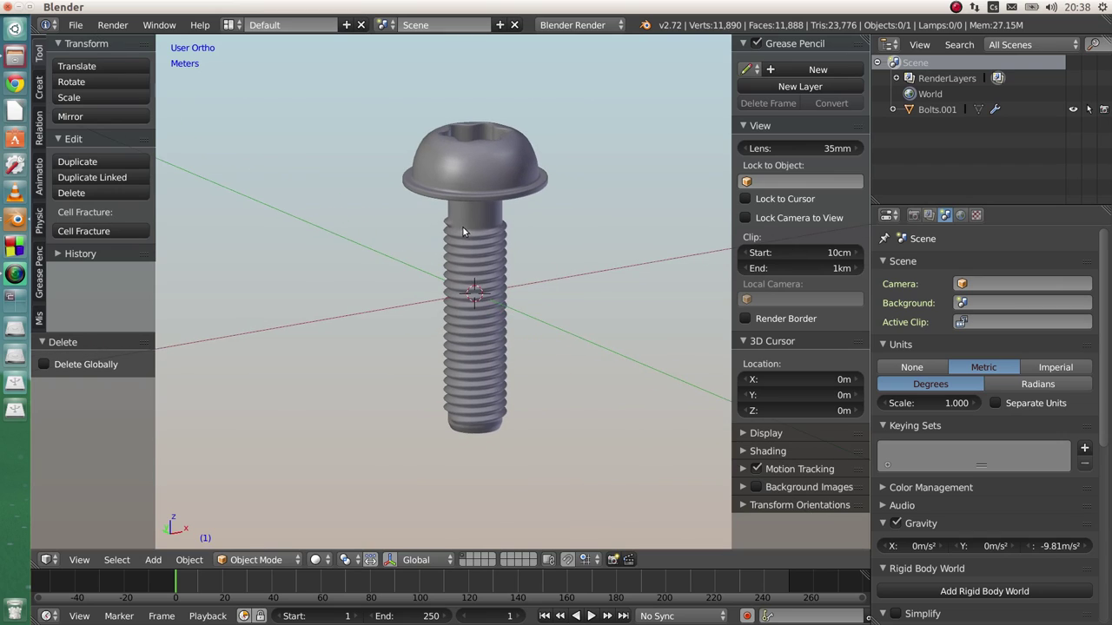
scroll(462, 226, "up", 2)
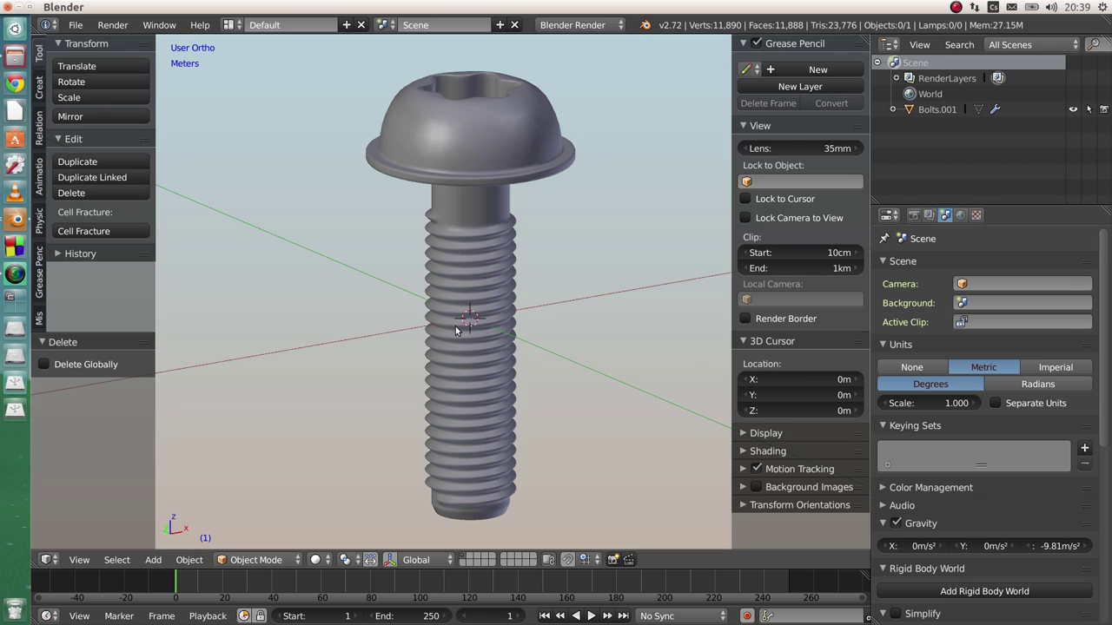
right_click(471, 256)
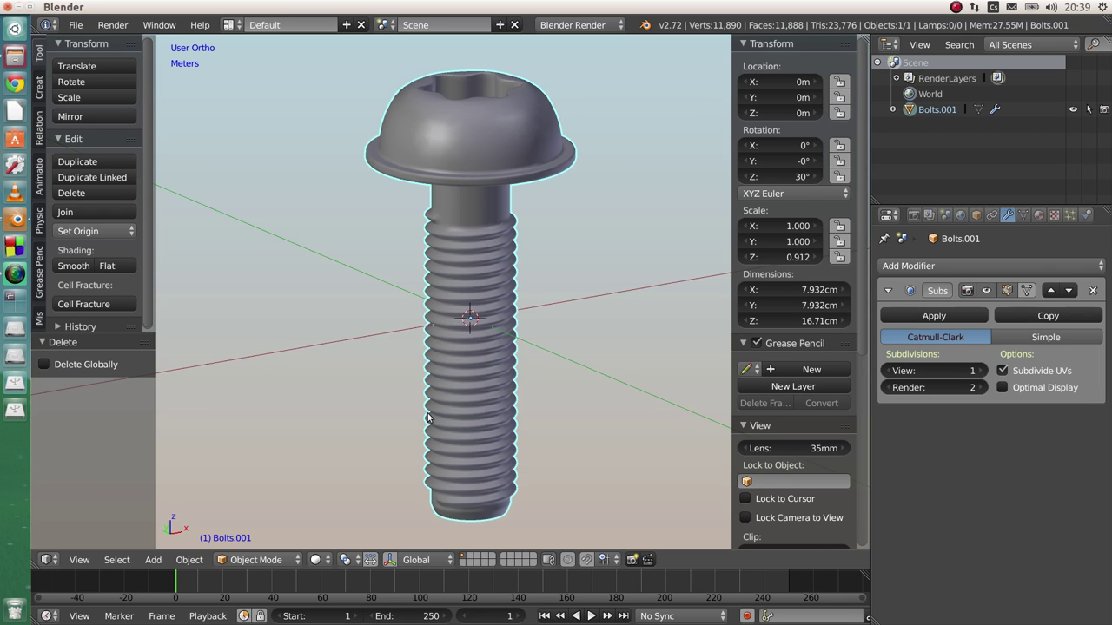
scroll(456, 227, "up", 4)
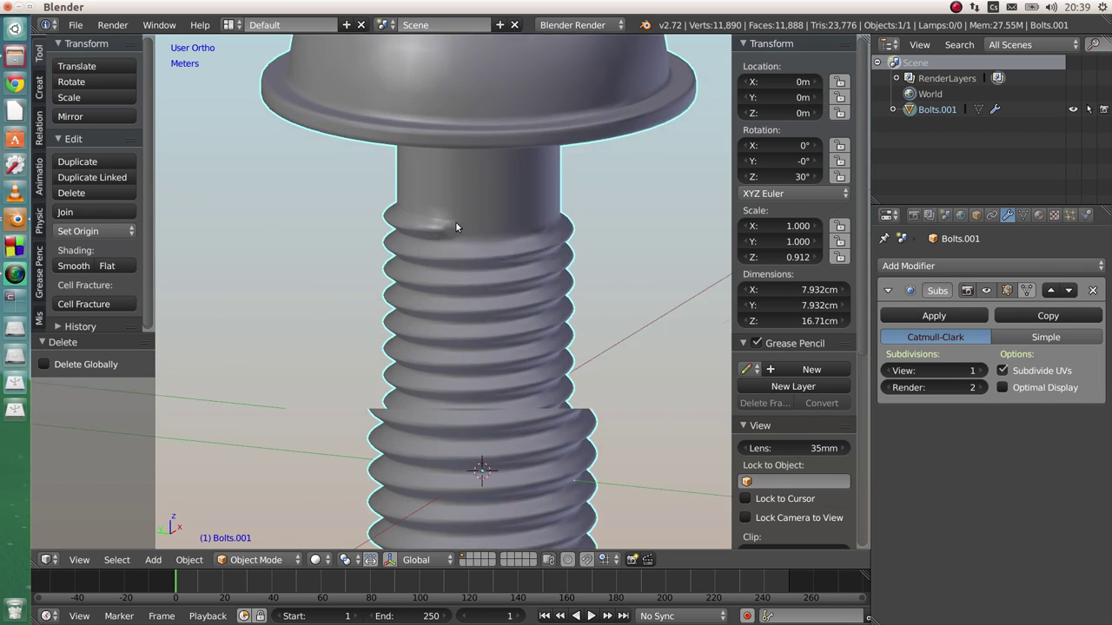
scroll(455, 227, "up", 2)
scroll(437, 255, "down", 3)
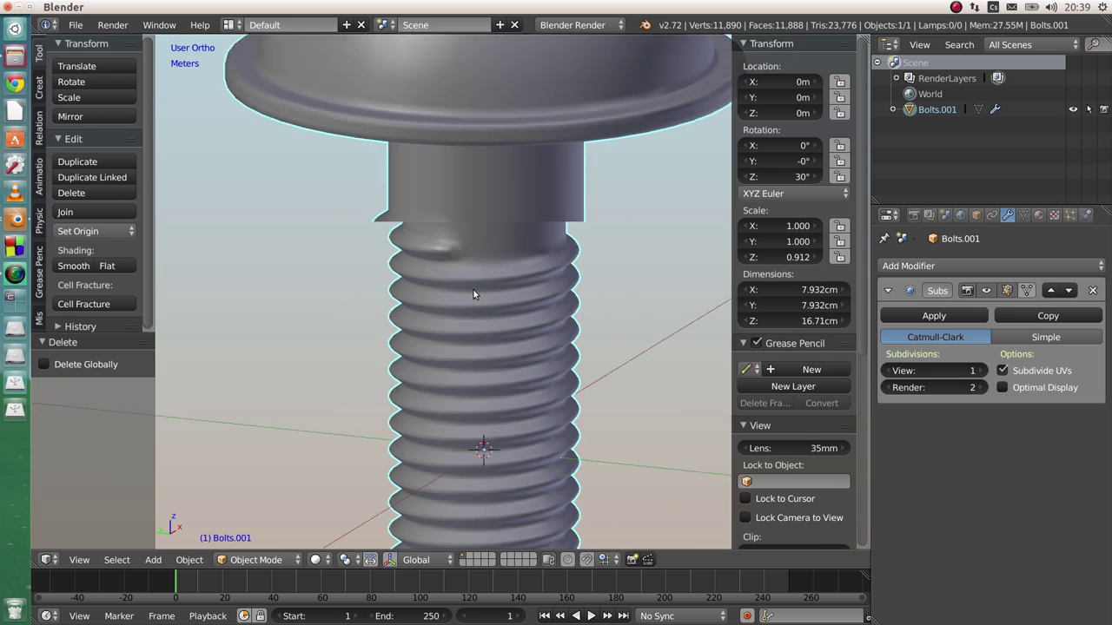
scroll(497, 307, "down", 2)
Switch to an empty scene layer and add a mesh plane at the origin
middle_click_drag(487, 460, 406, 358, "shift")
key("Delete")
middle_click_drag(460, 435, 409, 325)
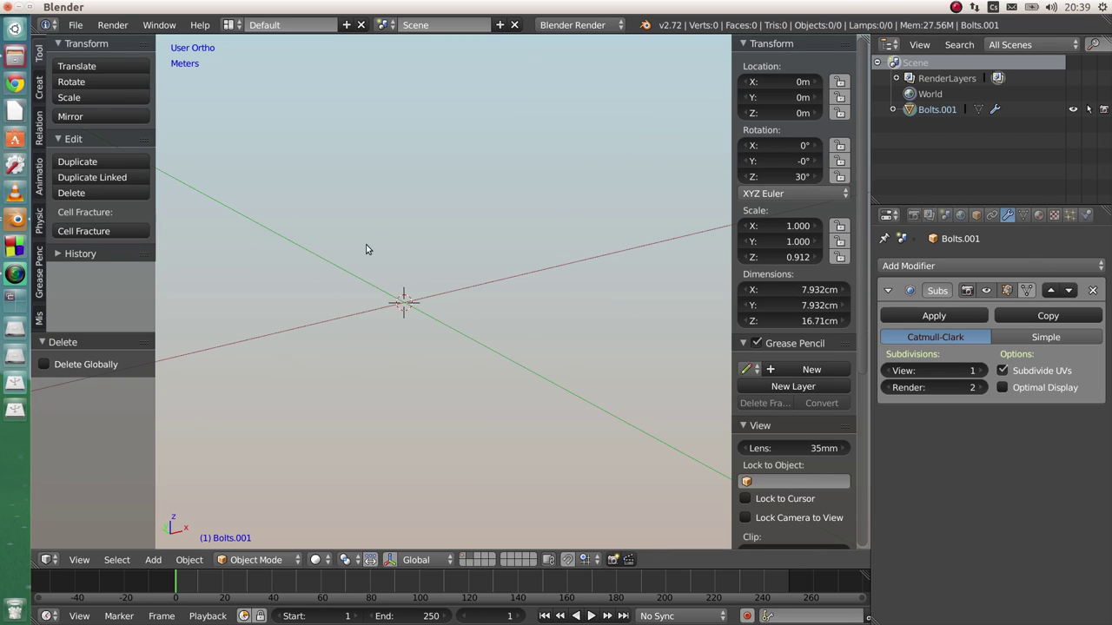
key("shift+a")
mouse_move(364, 243)
left_click(465, 244)
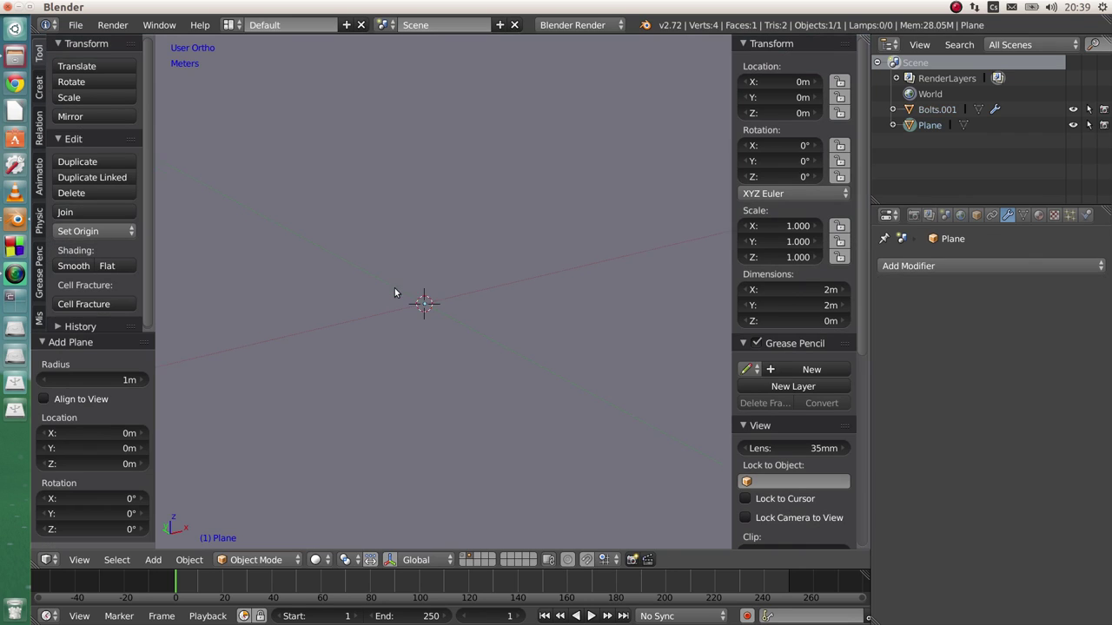
Enter Edit Mode on the plane and rotate its mesh 90° about the global X axis
scroll(395, 288, "down", 4)
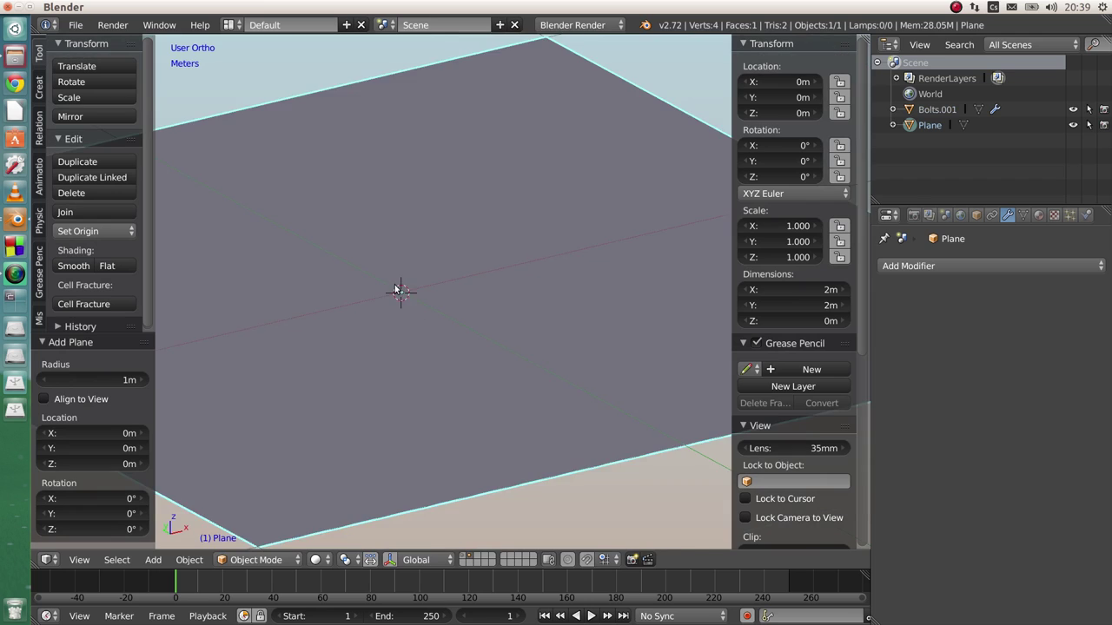
key("Tab")
left_click(467, 259)
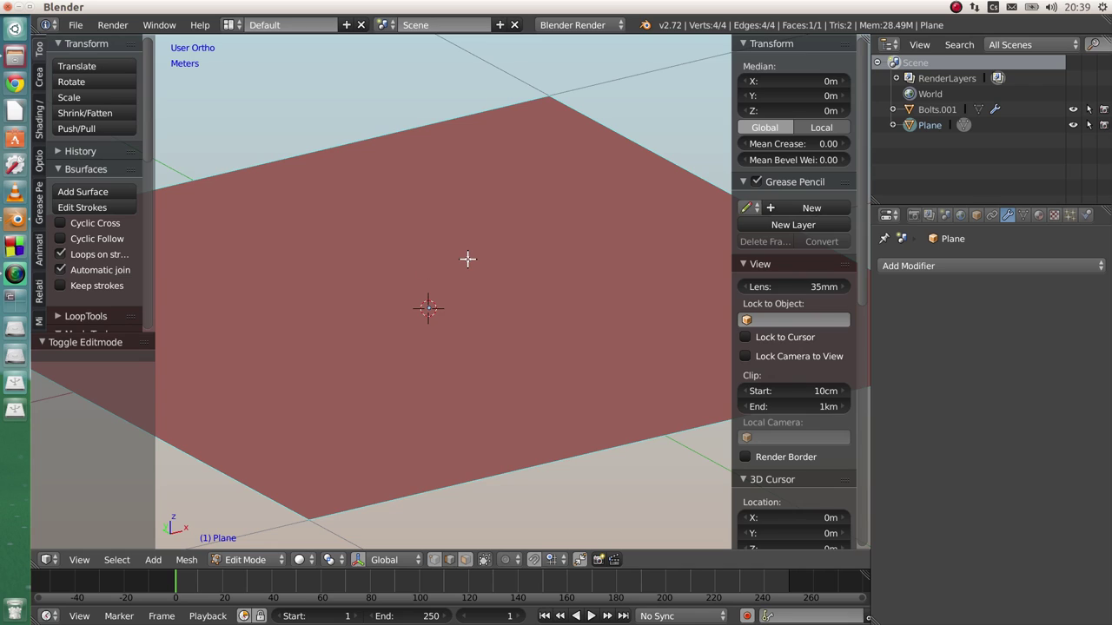
type("r")
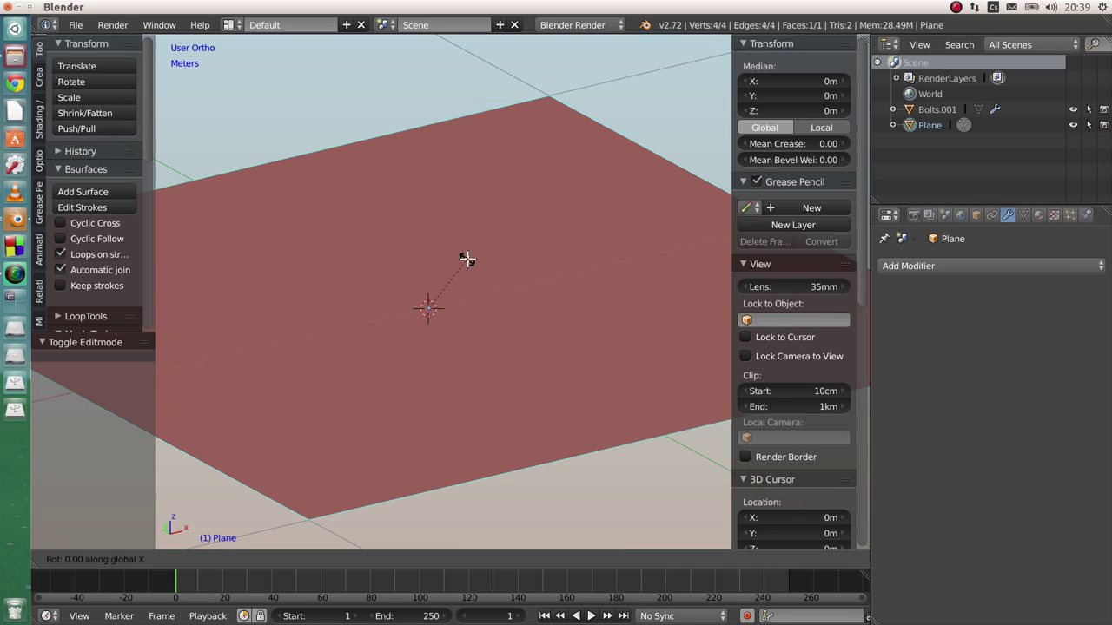
type("x90")
key("Return")
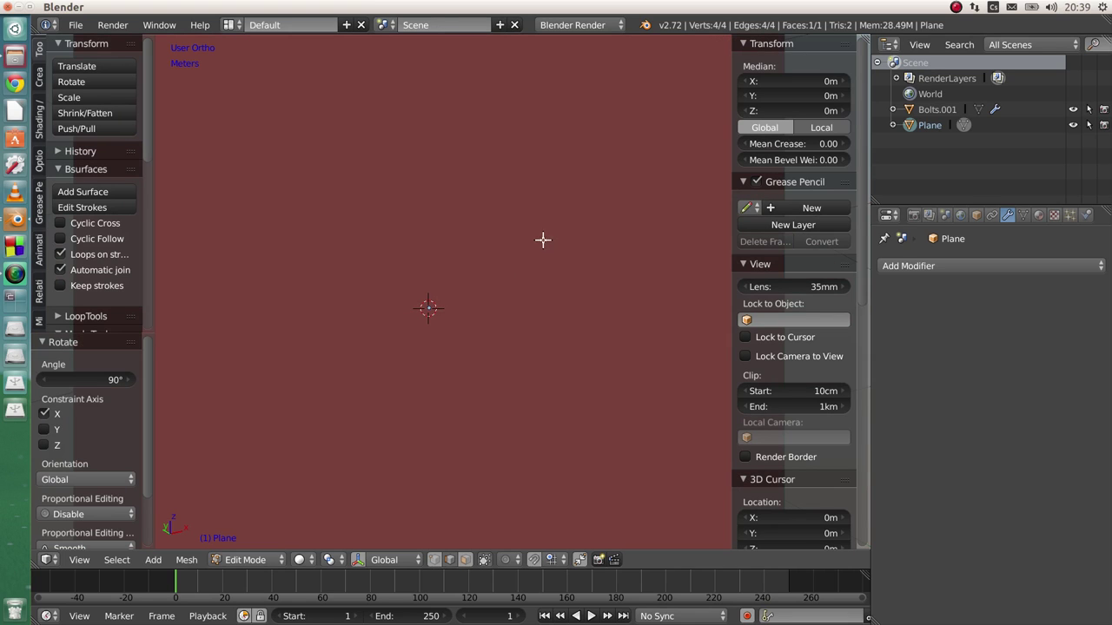
Move the plane's vertical edge on the negative X side along X to about -7 cm, near the origin
scroll(519, 269, "down", 4)
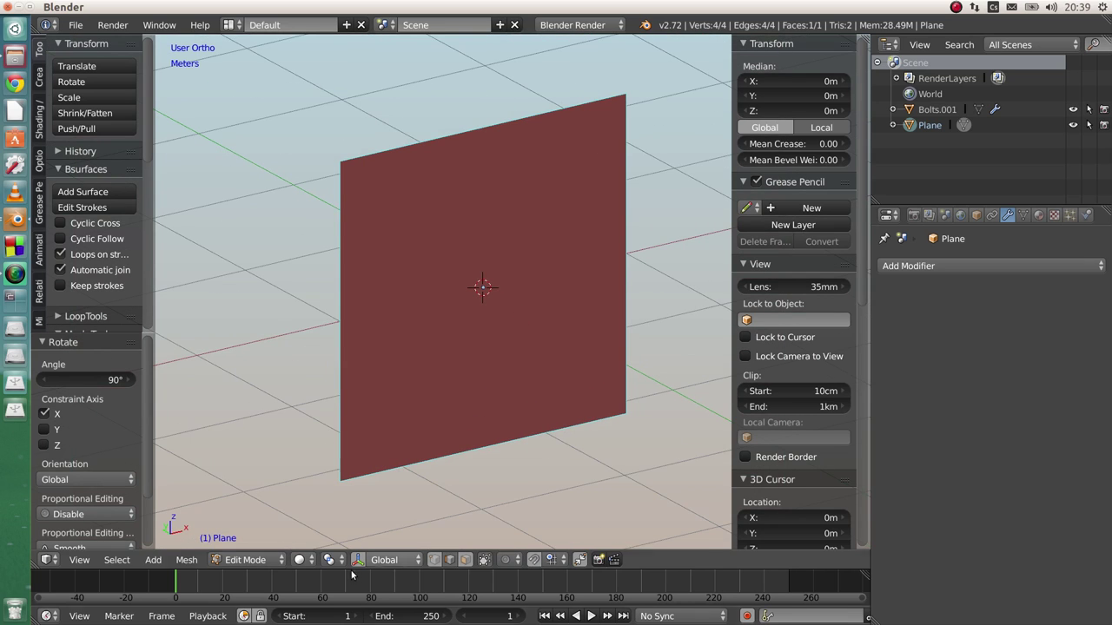
right_click(630, 308)
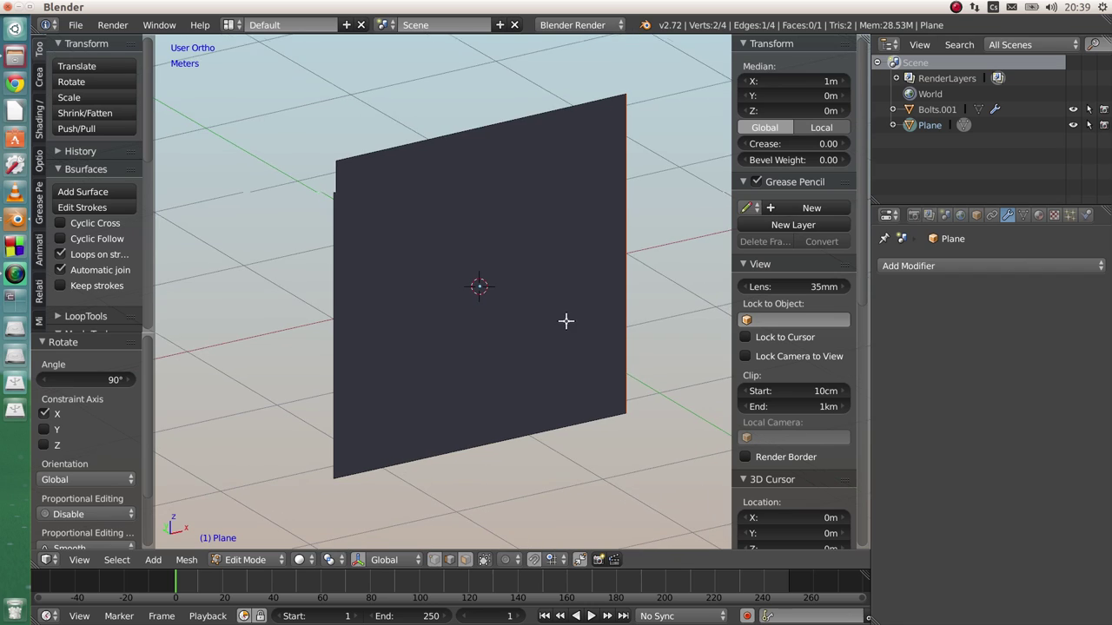
right_click(327, 304)
right_click(621, 239)
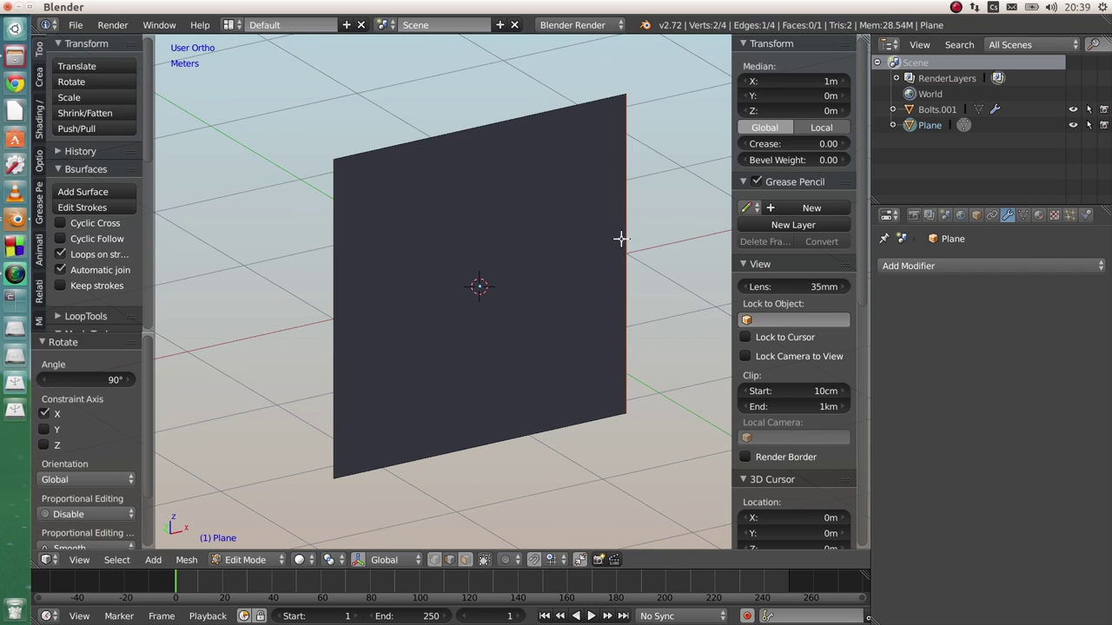
right_click(338, 315)
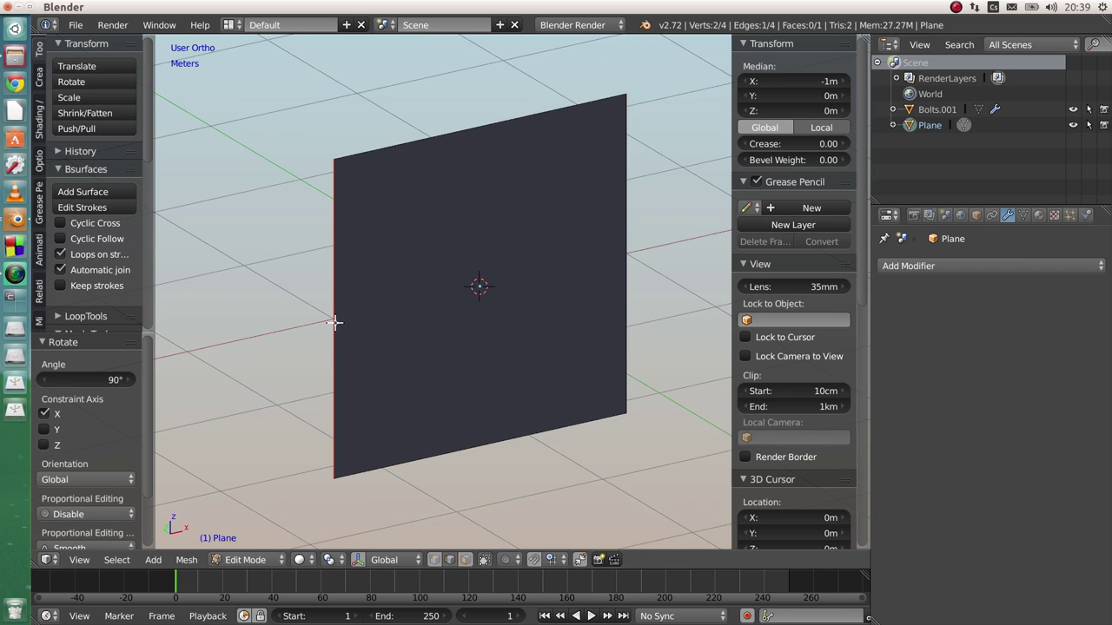
key("g")
key("x")
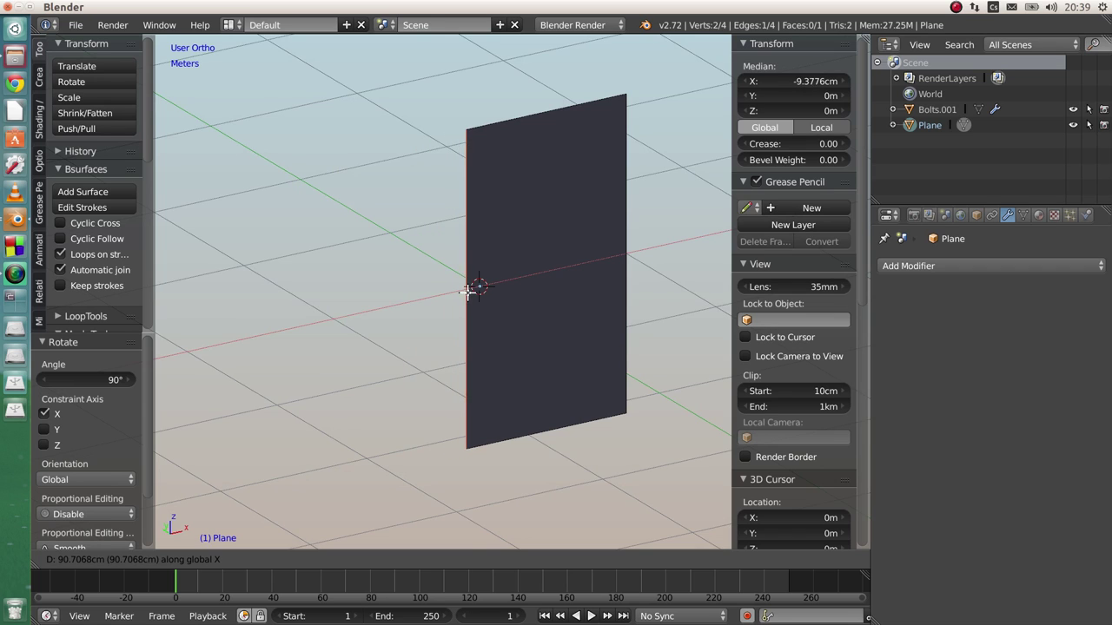
left_click(470, 290)
Move the plane's opposite vertical edge along X to about -5 cm, leaving a narrow strip
scroll(620, 268, "up", 3)
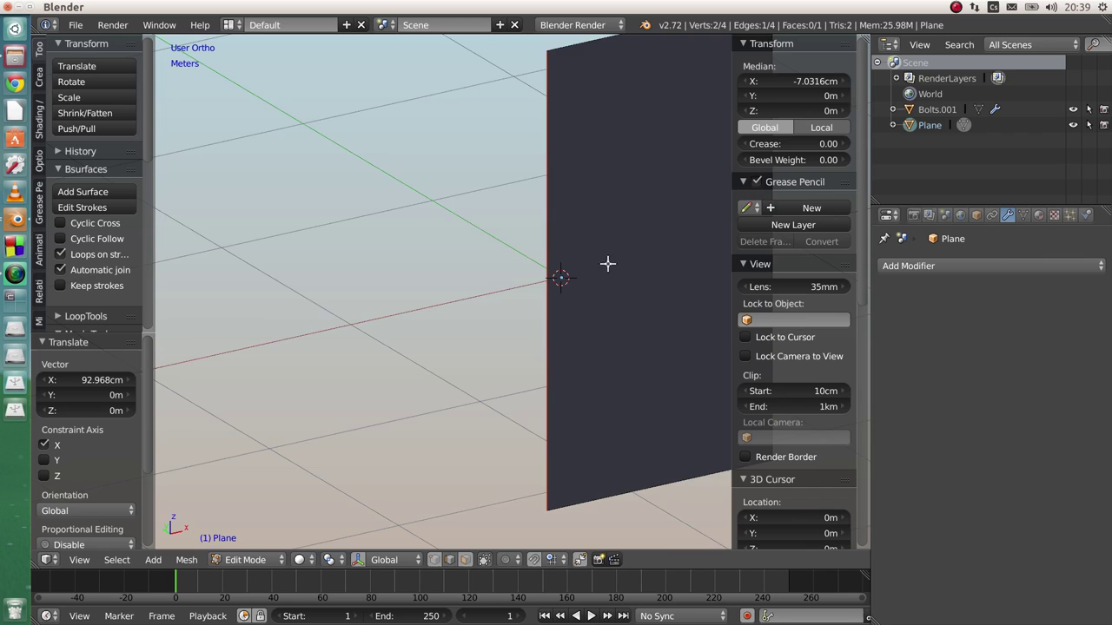
middle_click_drag(631, 254, 479, 271, "shift")
right_click(621, 244)
key("g")
key("x")
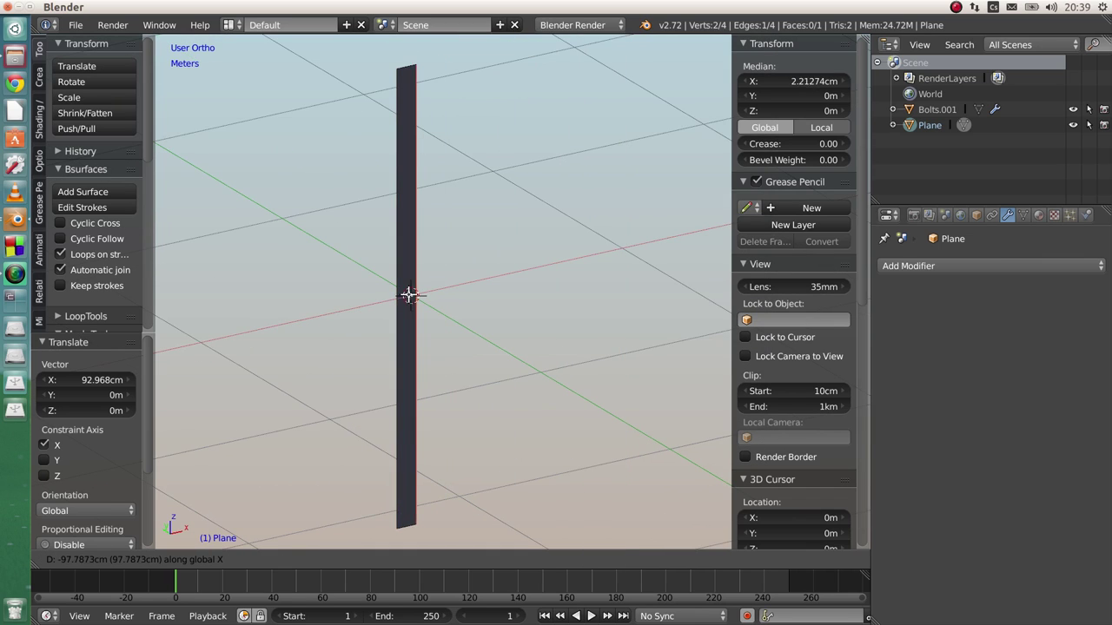
left_click(395, 297)
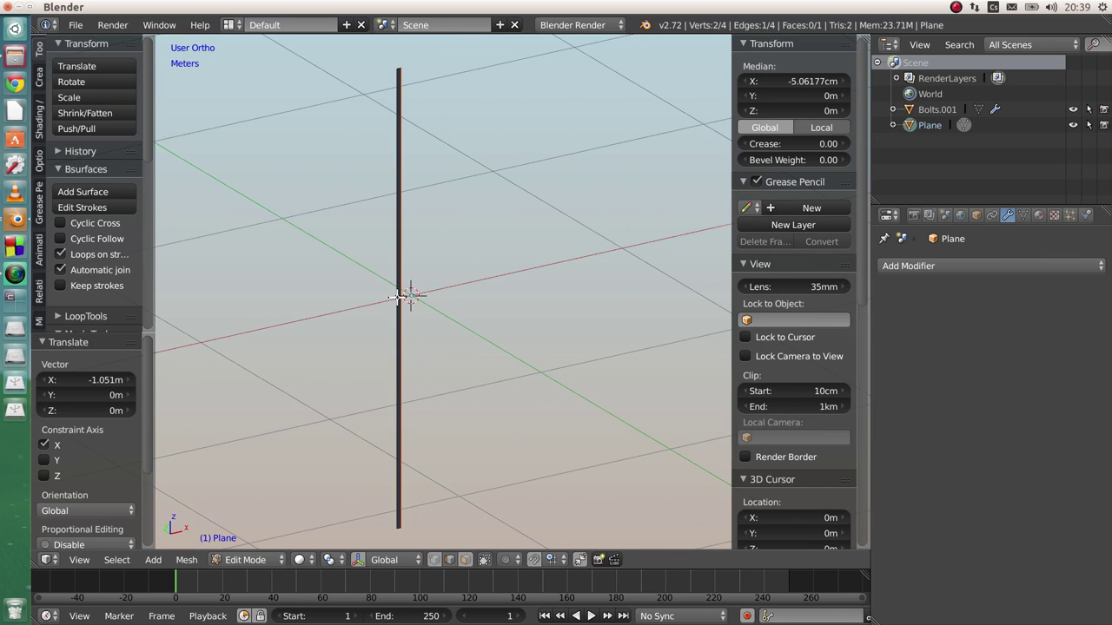
Set the inner vertical edge's median X position to exactly -5 cm
left_click(804, 82)
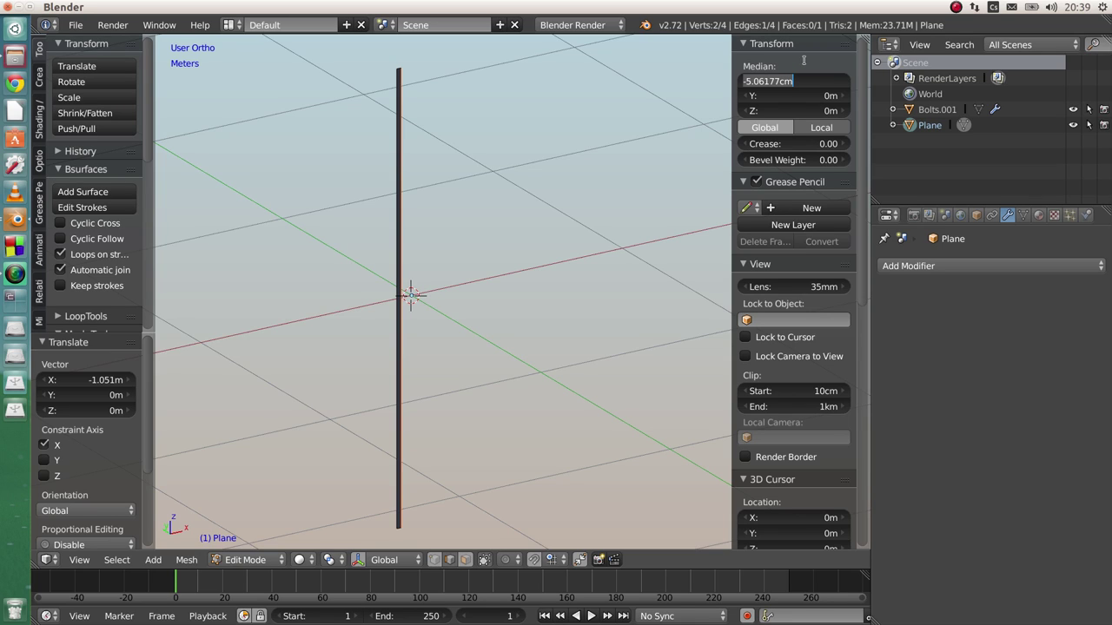
key("BackSpace")
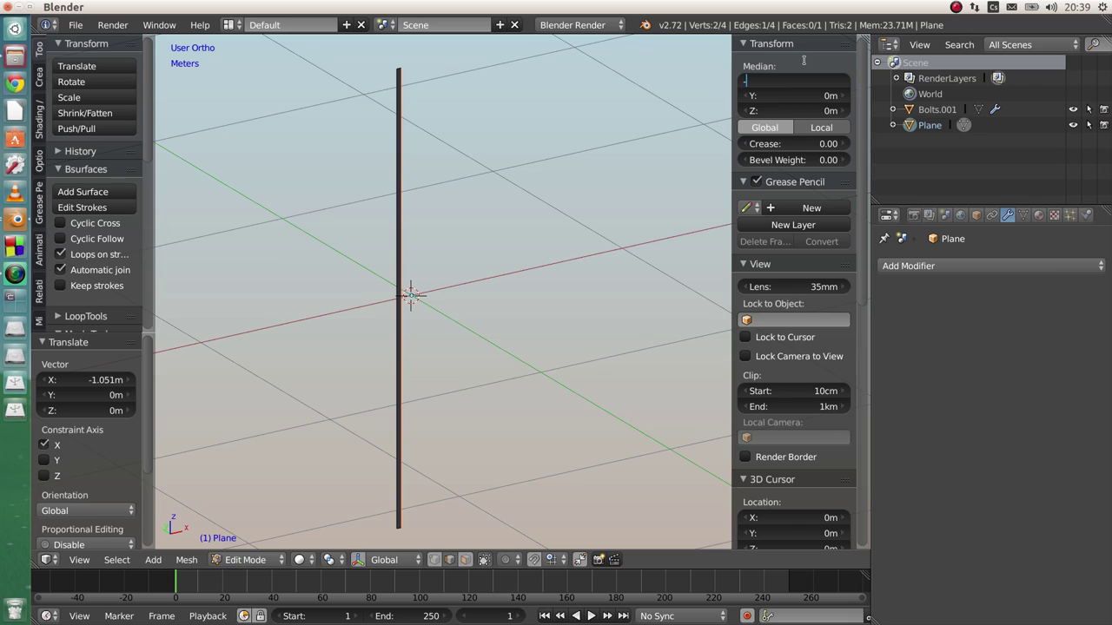
key("Return")
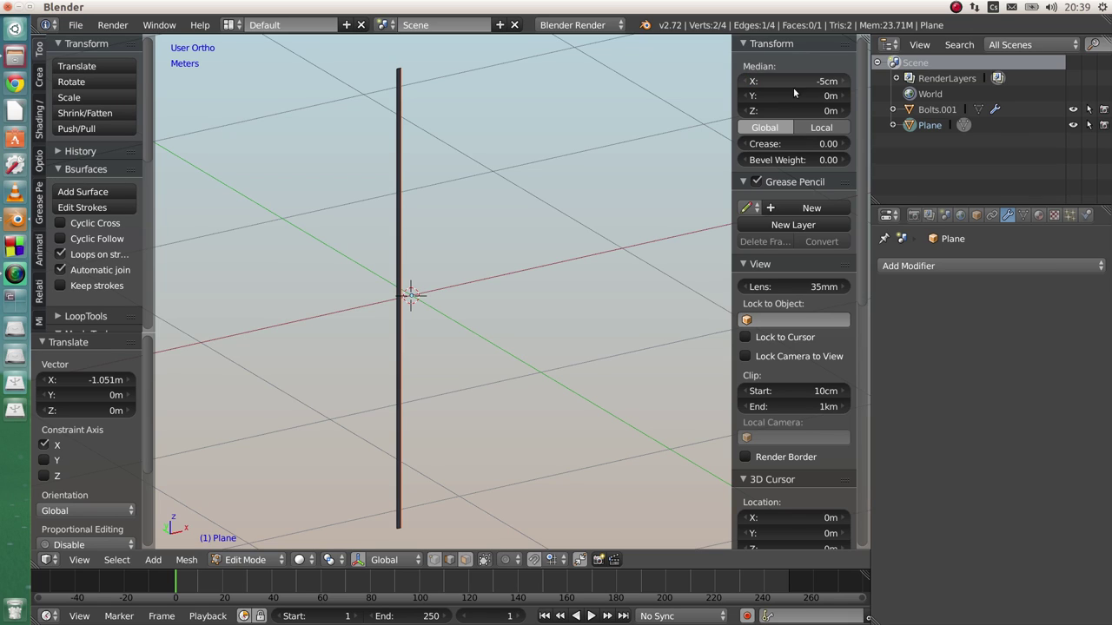
left_click(815, 83)
key("BackSpace")
key("Return")
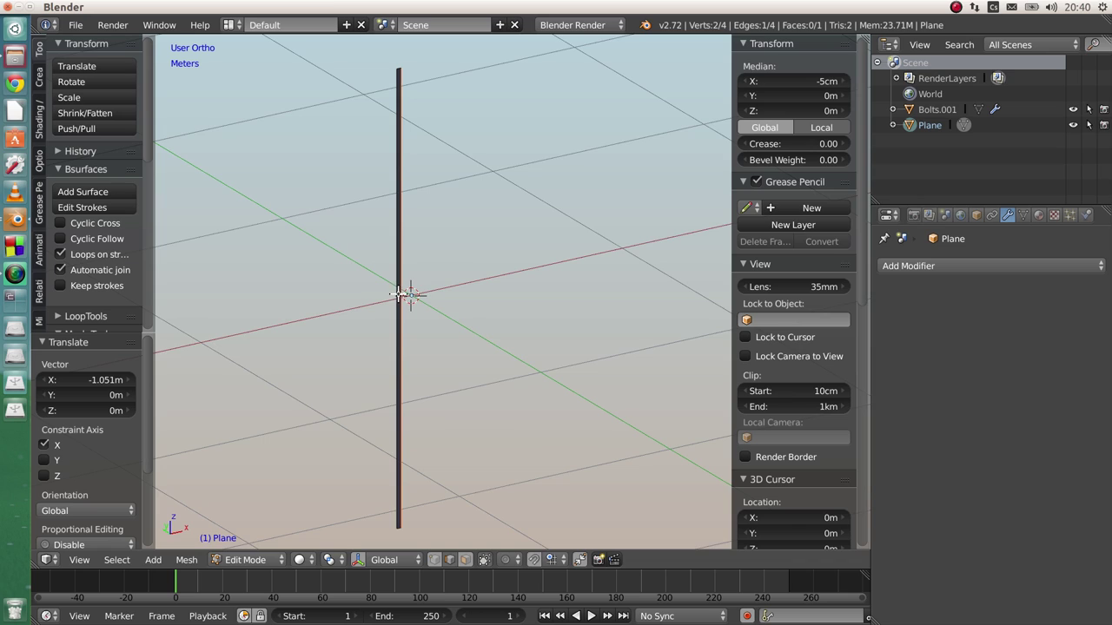
Select the strip's outer vertical edge and set its median X position to -7 cm
key("ctrl+z")
scroll(399, 296, "up", 3)
left_click(804, 81)
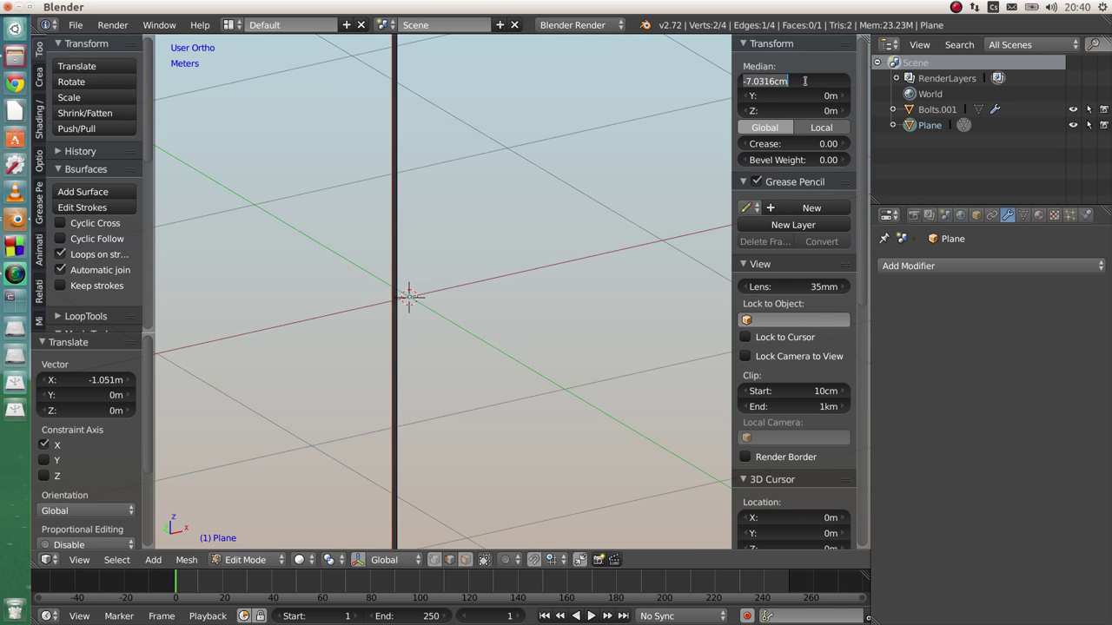
key("BackSpace")
type("-.07")
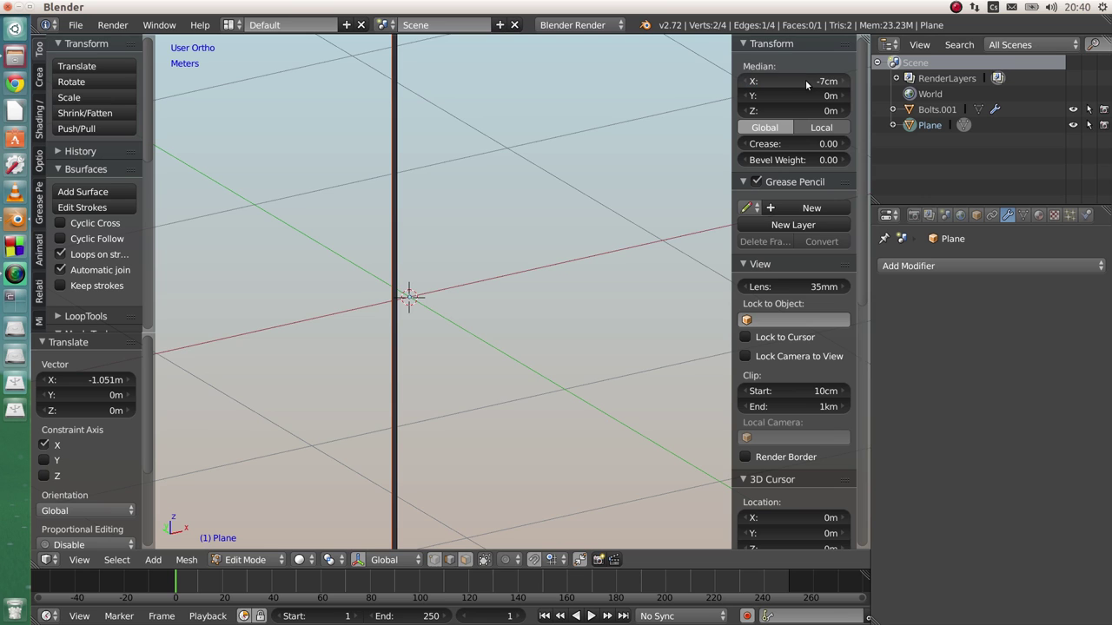
key("Return")
scroll(407, 311, "down", 2)
scroll(406, 311, "down", 2)
Scale the whole strip along Z by about 0.043 and again by about 0.237 into a small, nearly square face
key("a")
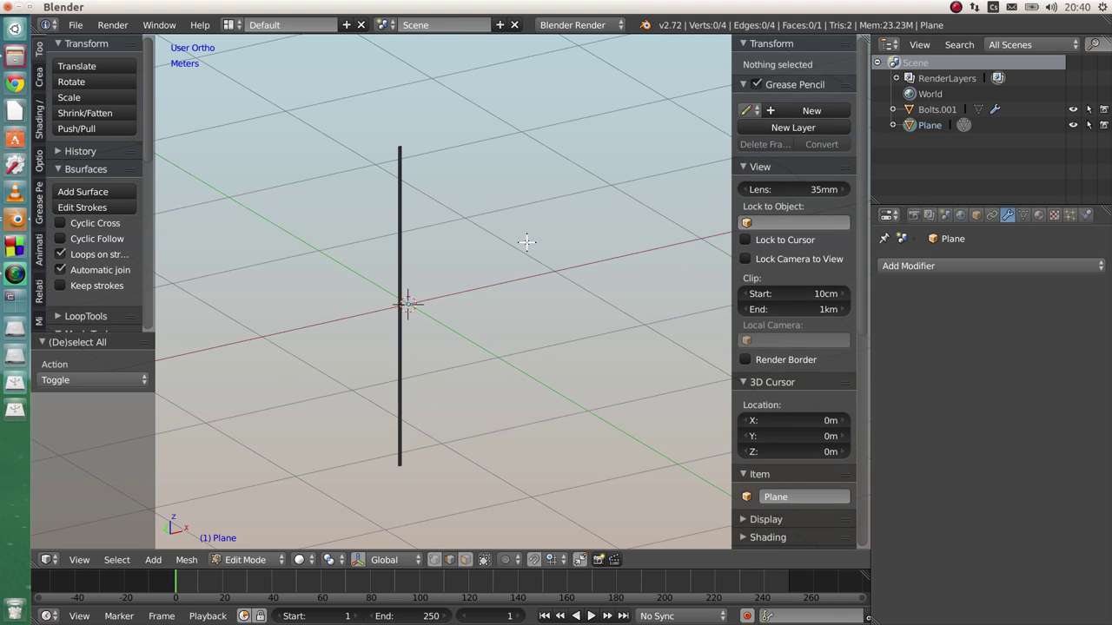
key("a")
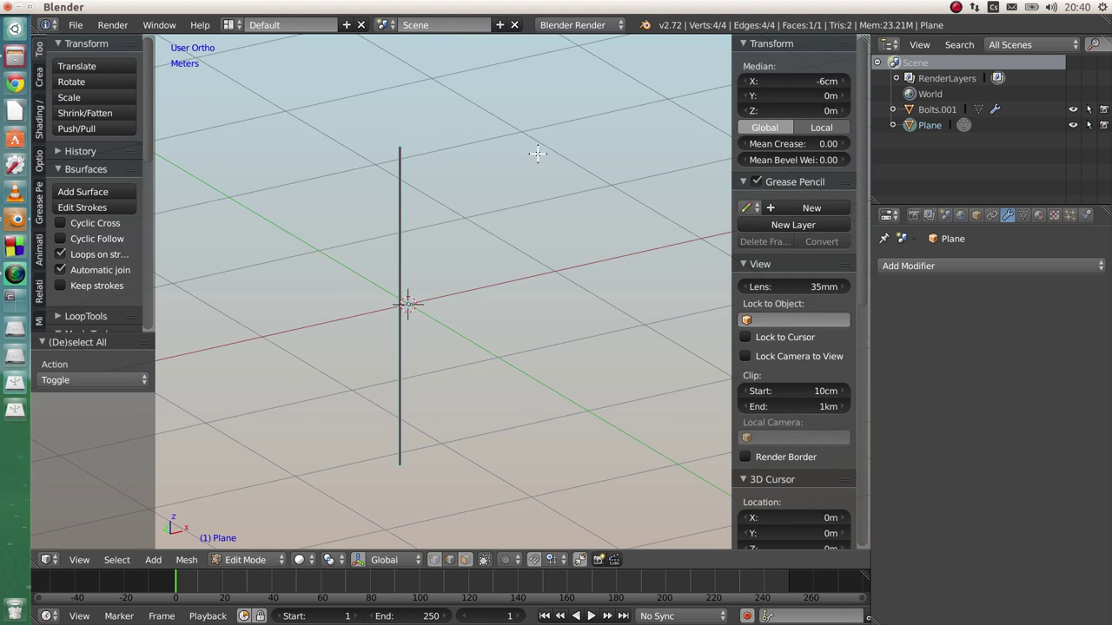
key("s")
key("z")
left_click(406, 309)
scroll(404, 310, "up", 9)
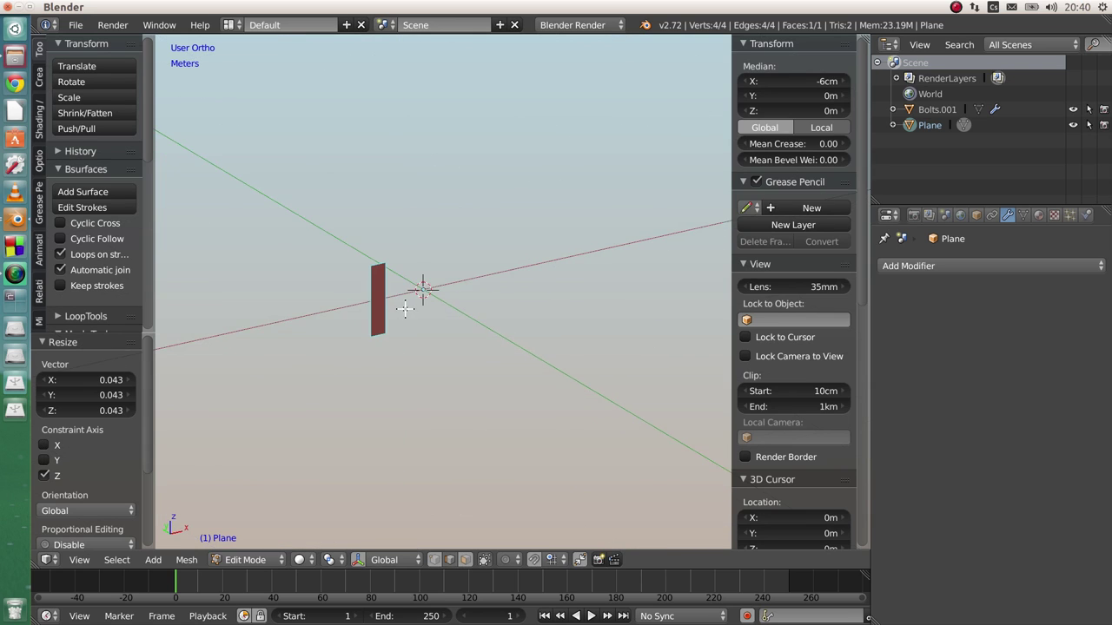
scroll(443, 251, "up", 4)
key("s")
key("z")
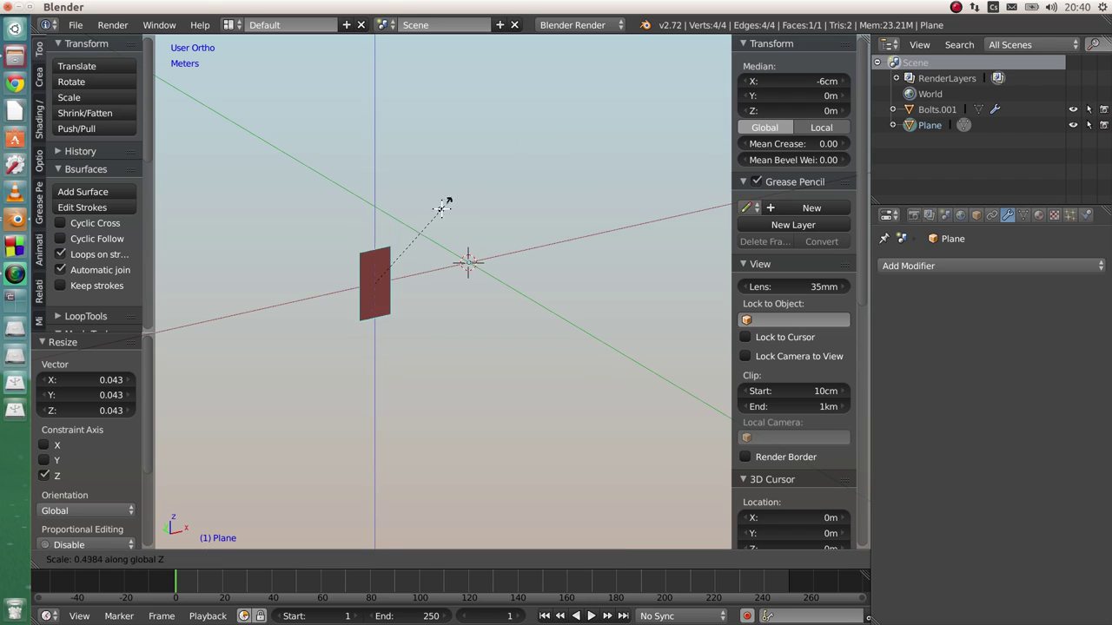
left_click(415, 244)
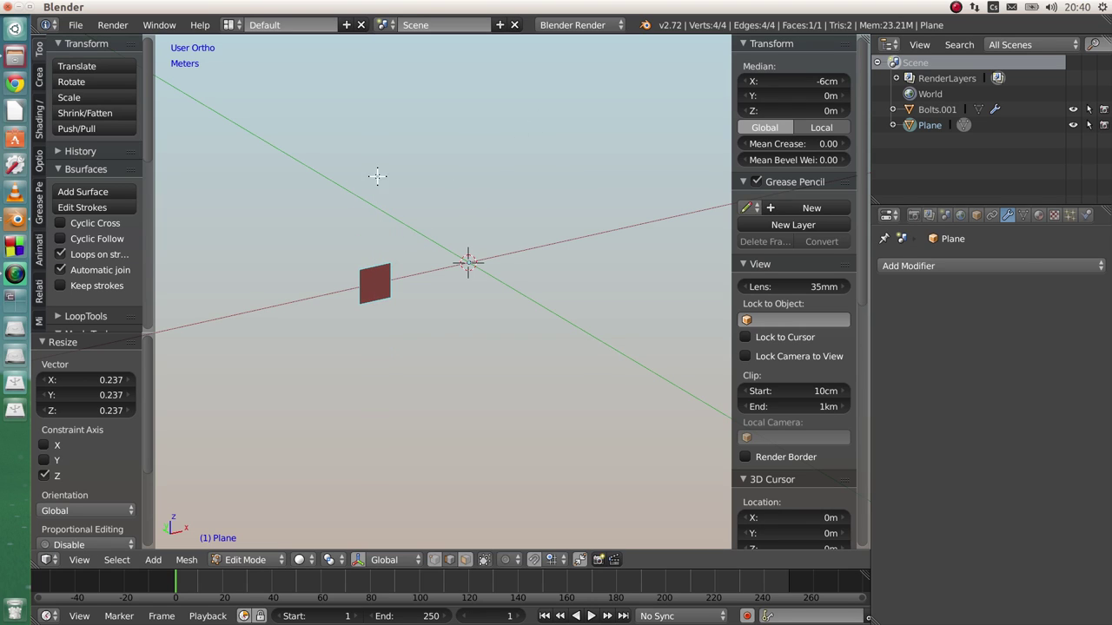
Delete the face's inner vertical edge at X -5 cm, using the Edges option to leave an open three-sided outline
right_click(389, 282)
scroll(391, 282, "up", 5)
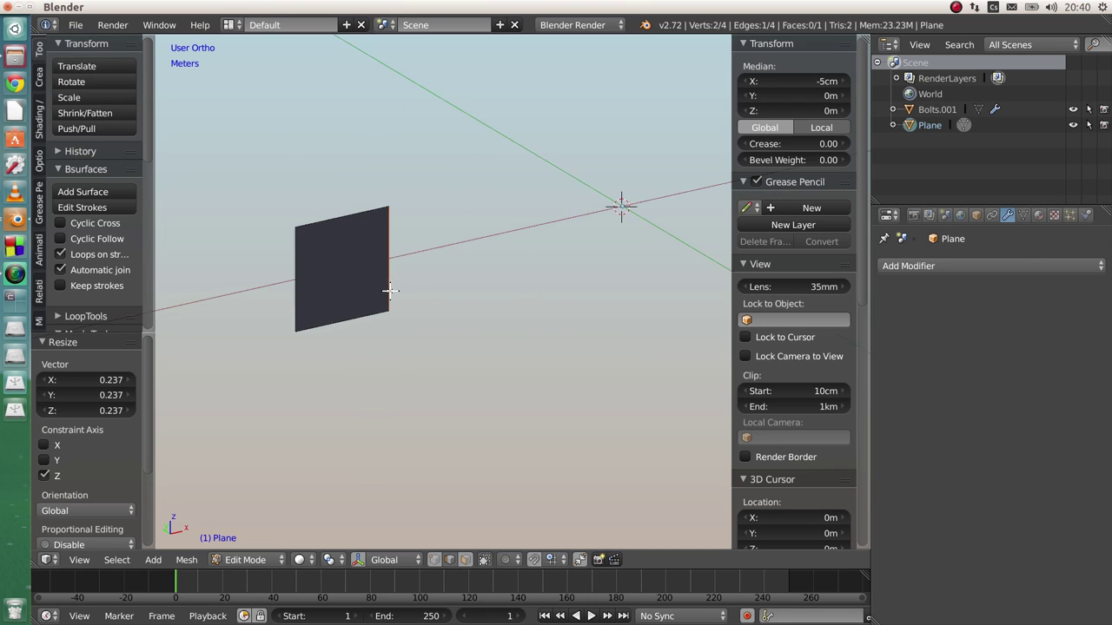
middle_click_drag(406, 276, 431, 287, "shift")
middle_click_drag(449, 226, 436, 248)
key("x")
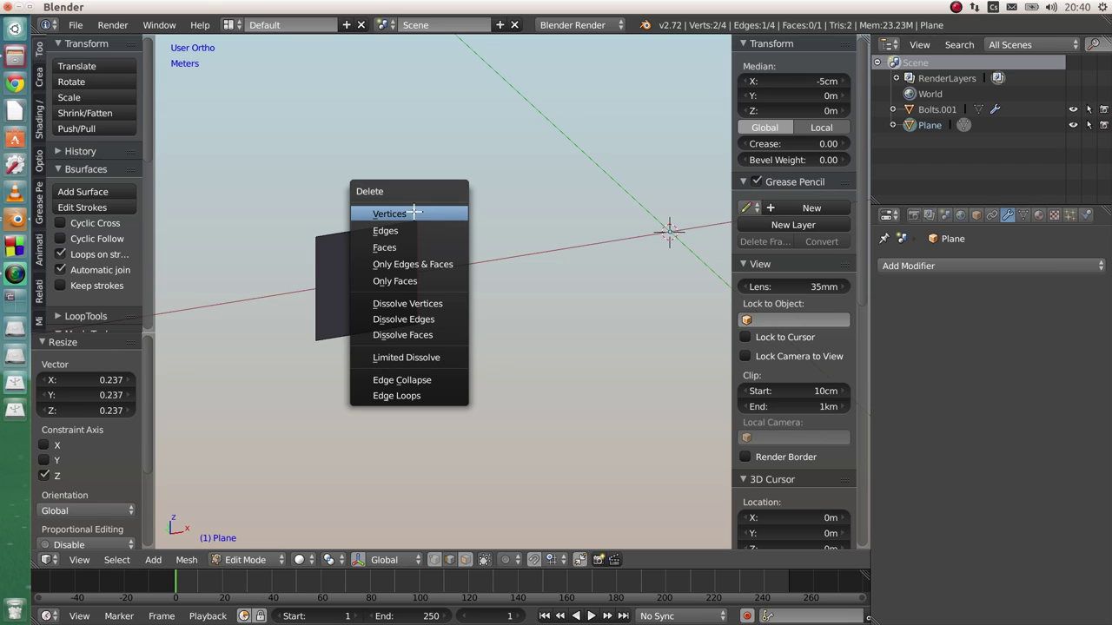
left_click(408, 230)
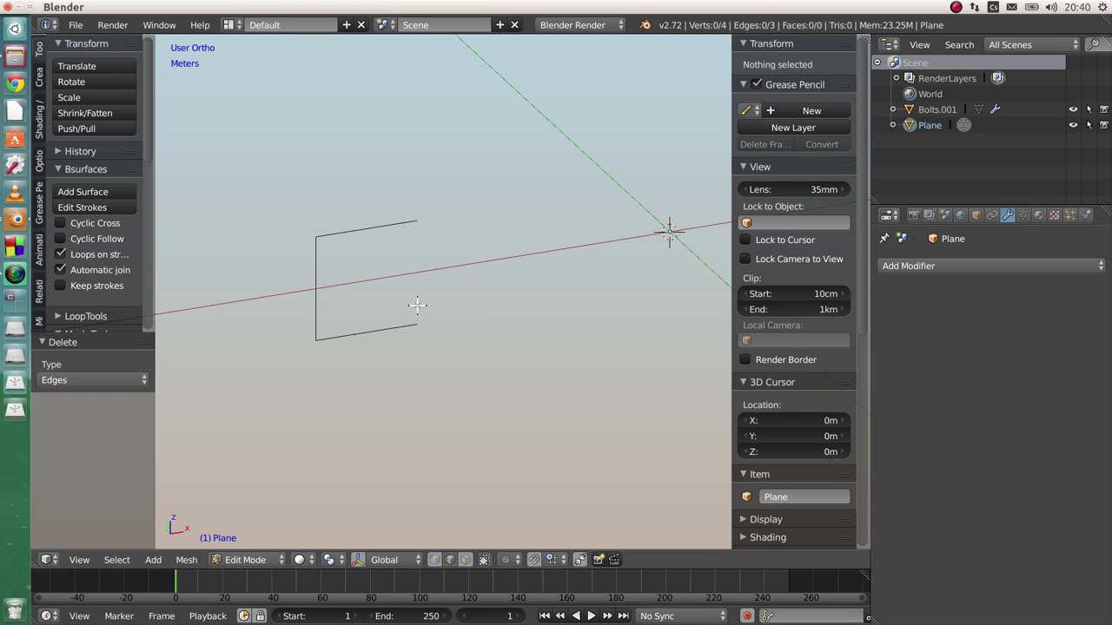
Scale the profile's outer vertical edge by about 0.205 to narrow it into a flattened V shape
right_click(318, 285)
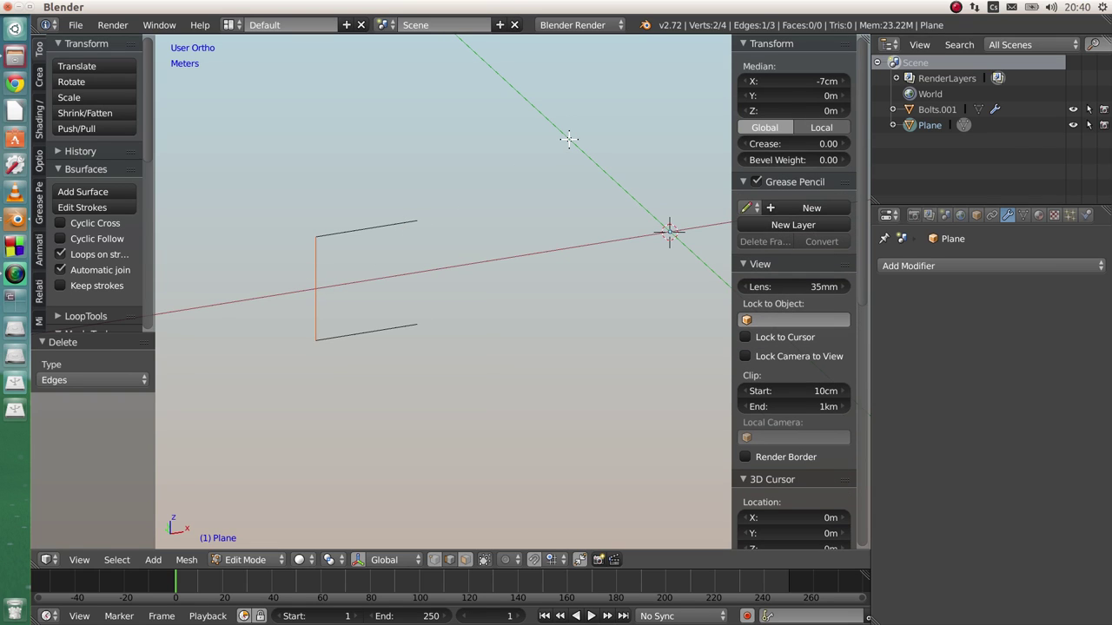
key("s")
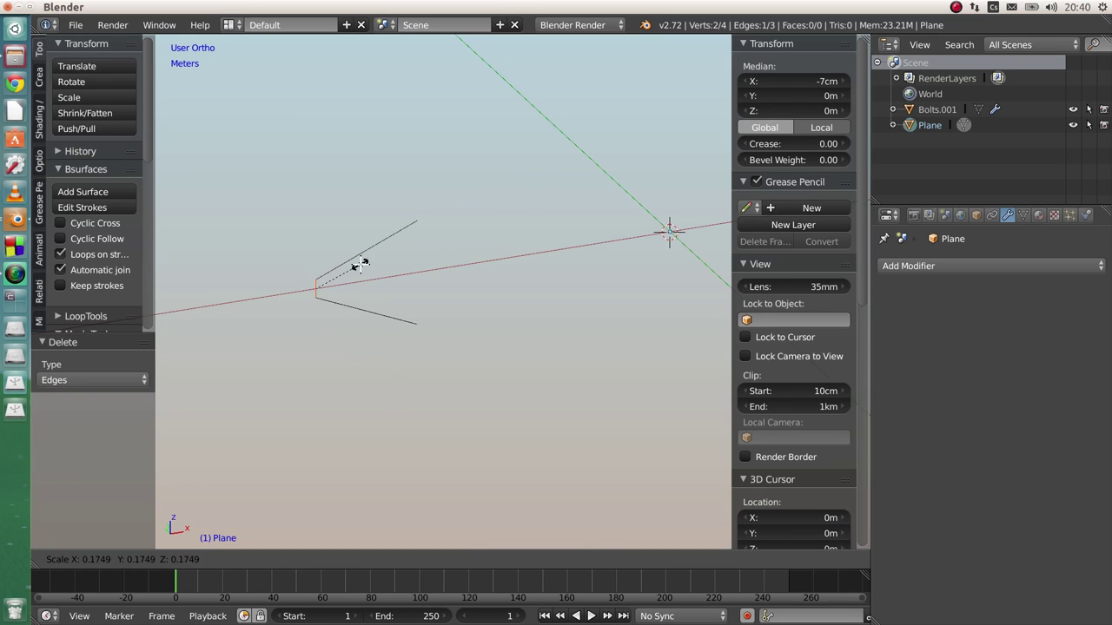
left_click(370, 261)
Add a Screw modifier to the open profile and set its screw offset to 0.02 m
left_click(921, 271)
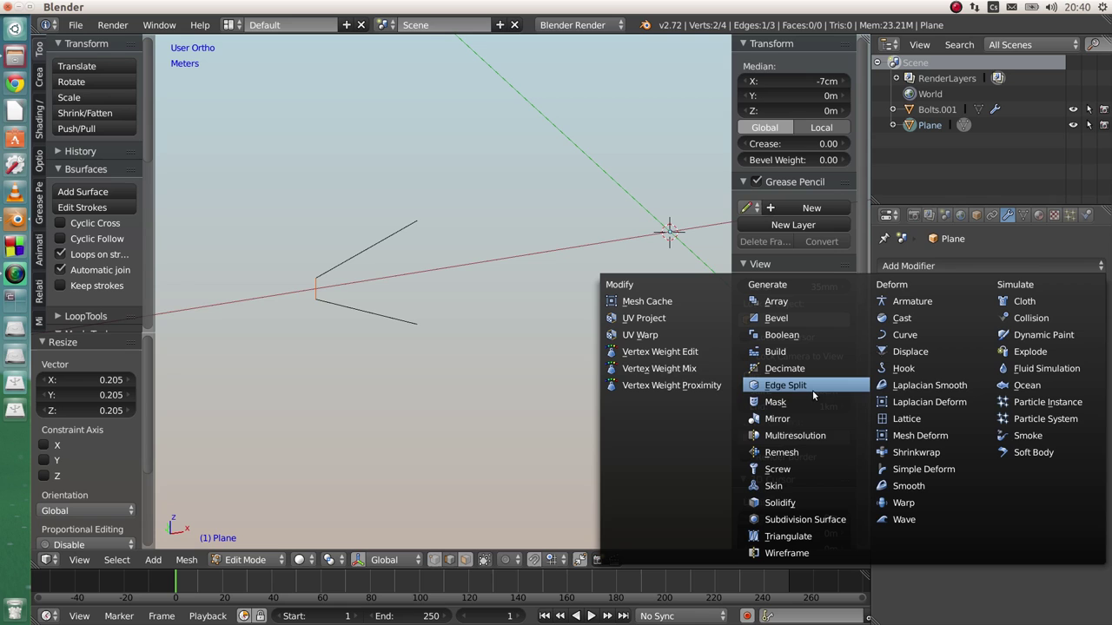
left_click(782, 469)
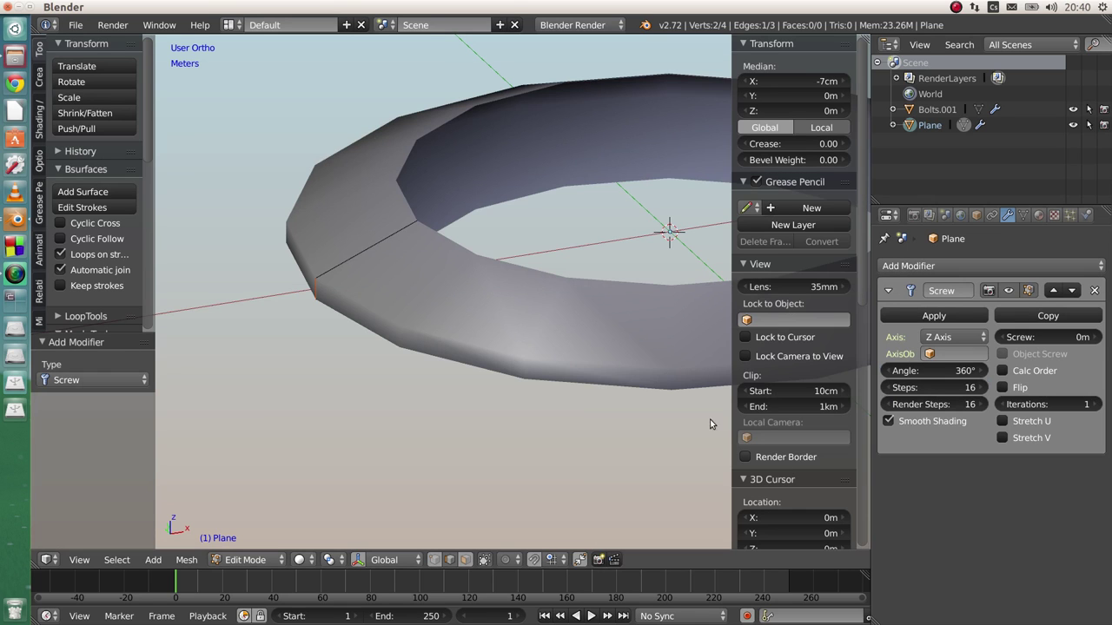
middle_click_drag(503, 279, 416, 298)
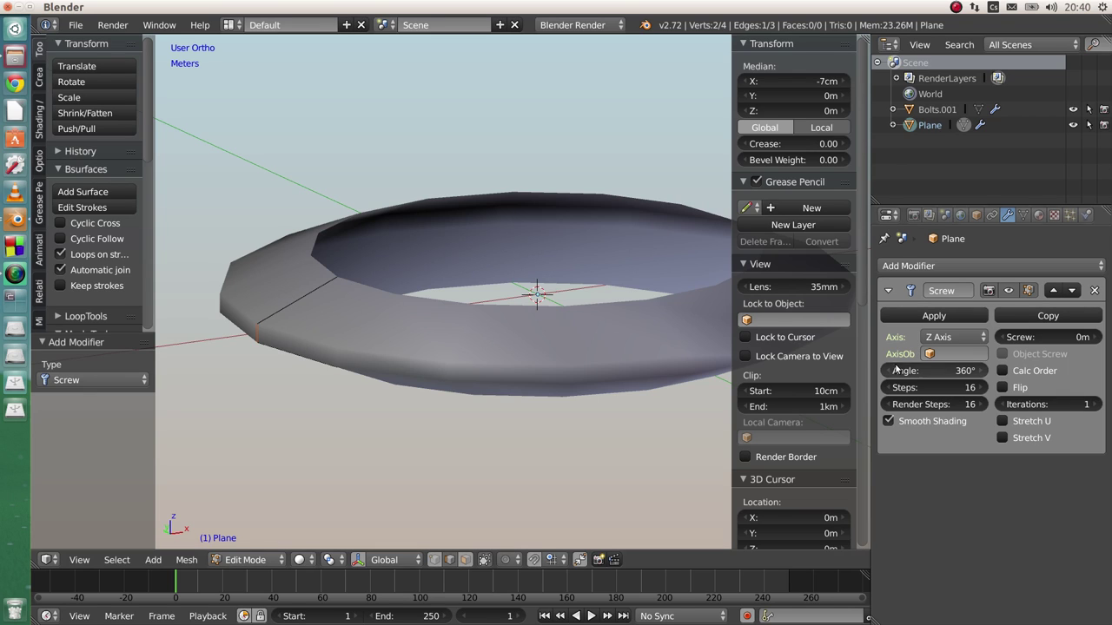
left_click(1073, 339)
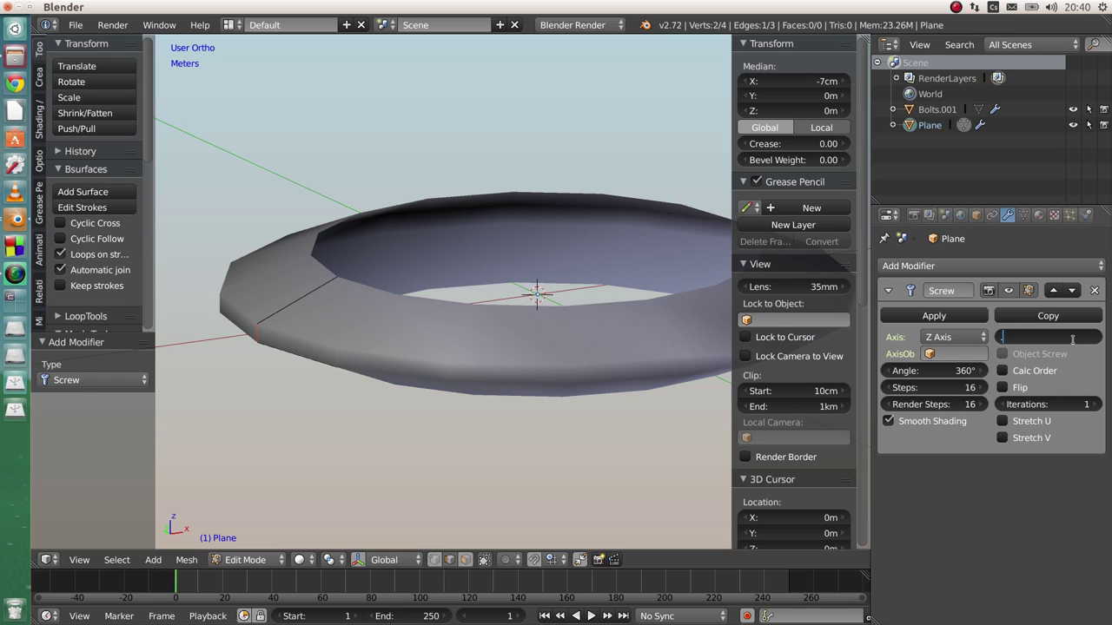
type(".02")
key("Return")
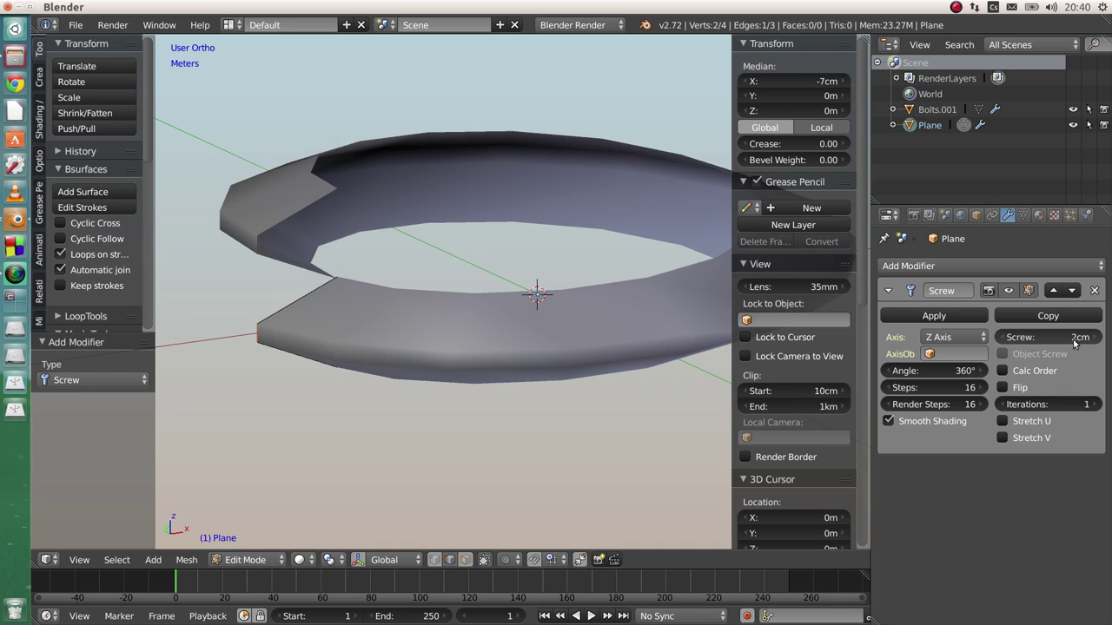
Select the entire thread profile and scale it along Z by about 0.714
scroll(295, 301, "up", 2)
key("a")
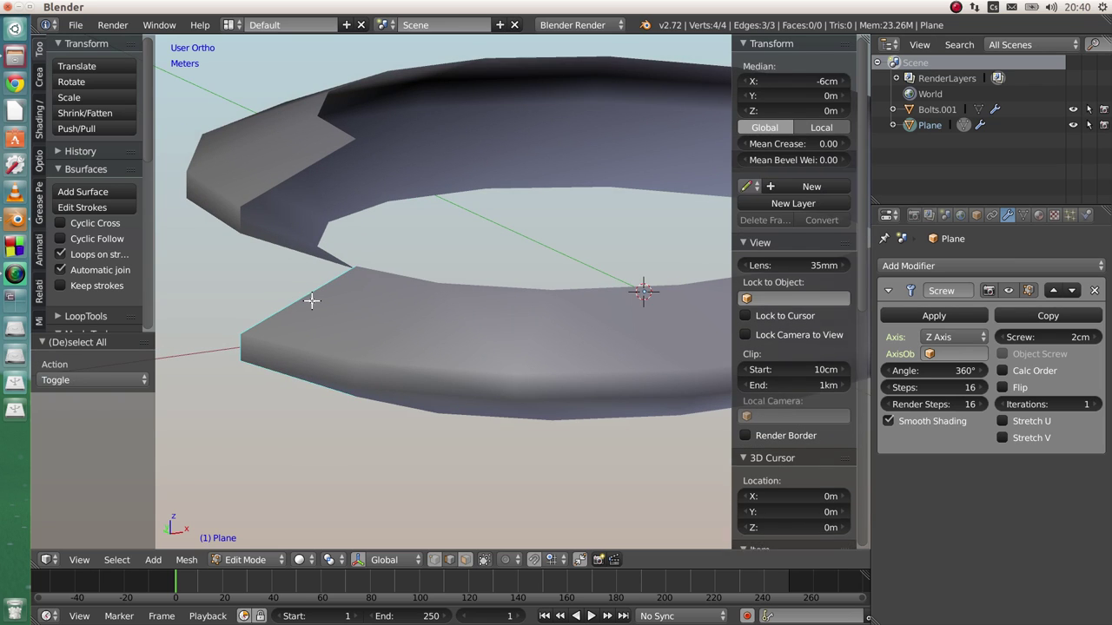
key("s")
key("z")
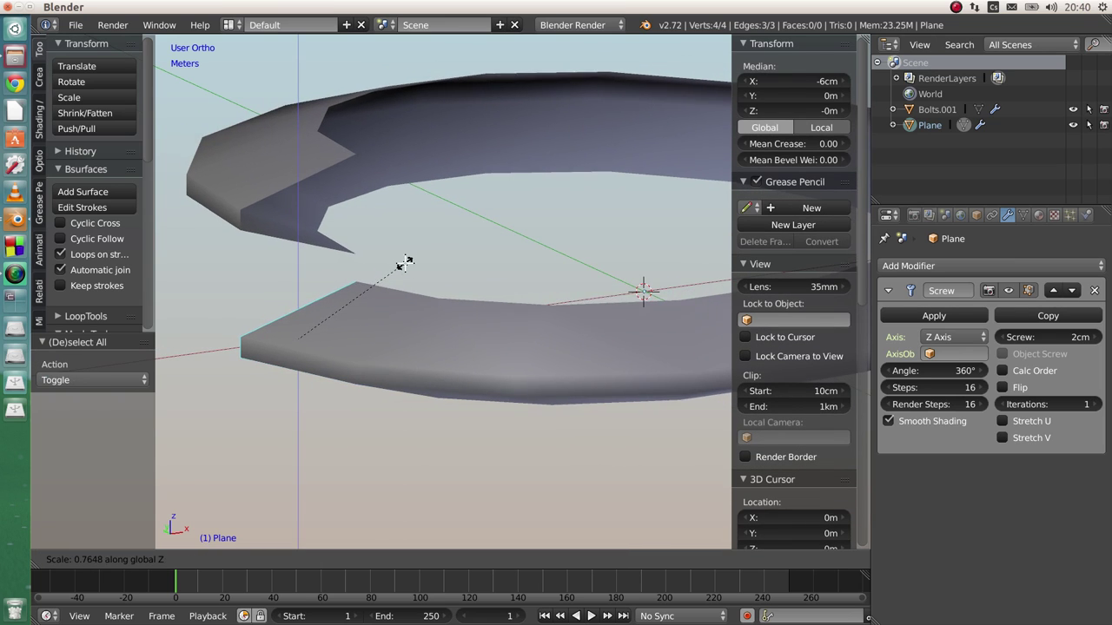
left_click(390, 279)
middle_click_drag(390, 279, 324, 267)
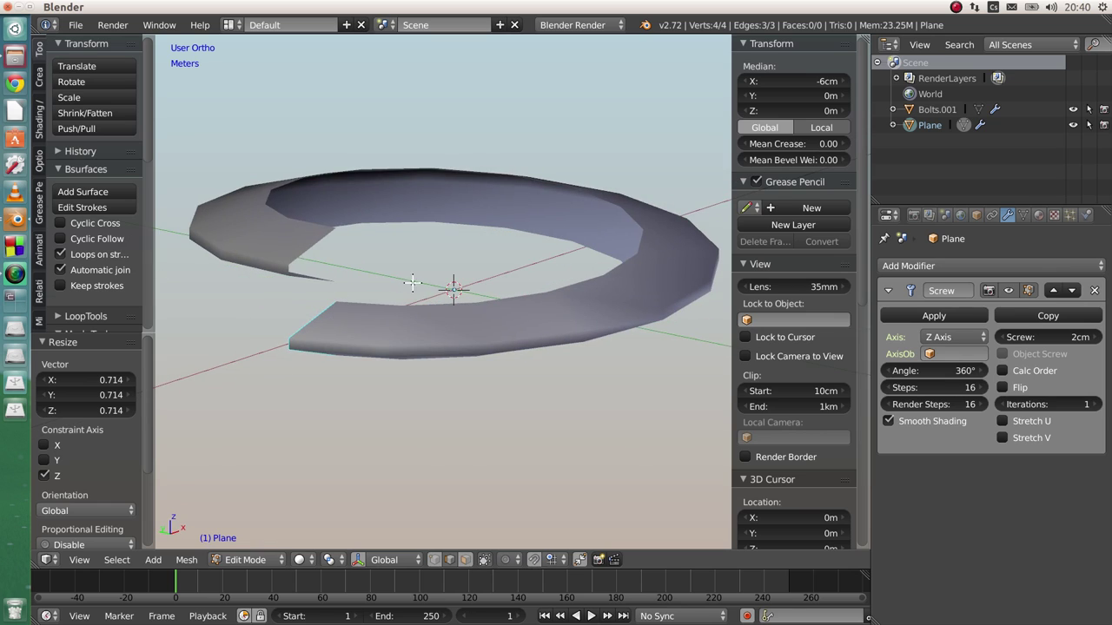
mouse_move(456, 298)
middle_mouse_down()
mouse_move(478, 243)
mouse_move(452, 314)
middle_mouse_up()
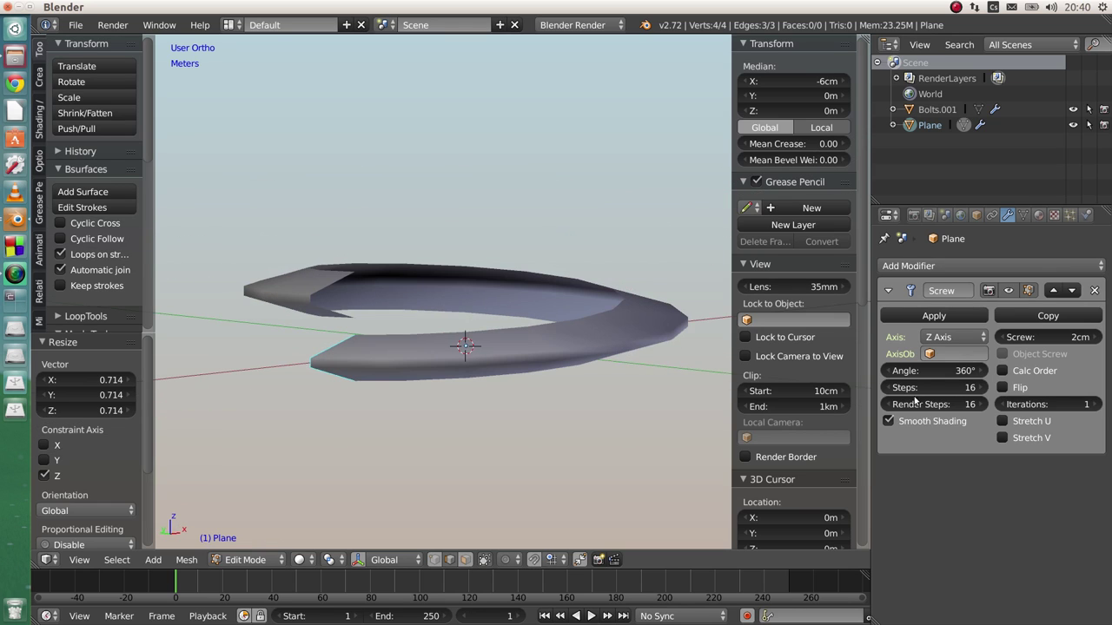
Set the Screw modifier's iterations to 9 to repeat the thread upward
left_click_drag(1096, 410, 1110, 411)
left_click(1096, 411)
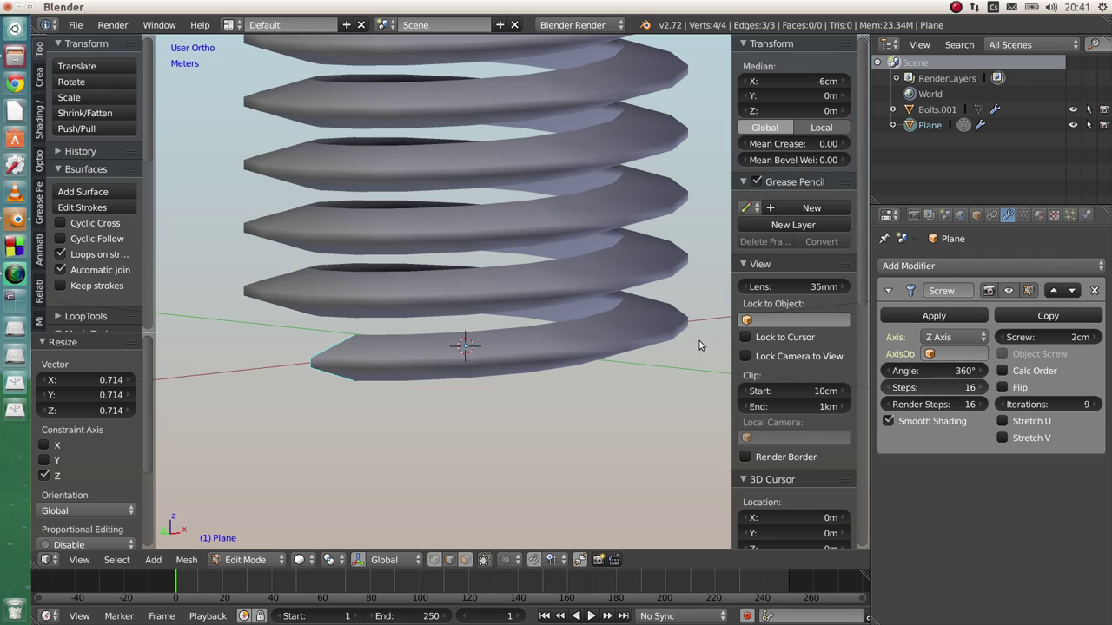
scroll(616, 307, "down", 3)
middle_click_drag(531, 251, 424, 210, "shift")
scroll(438, 400, "up", 4)
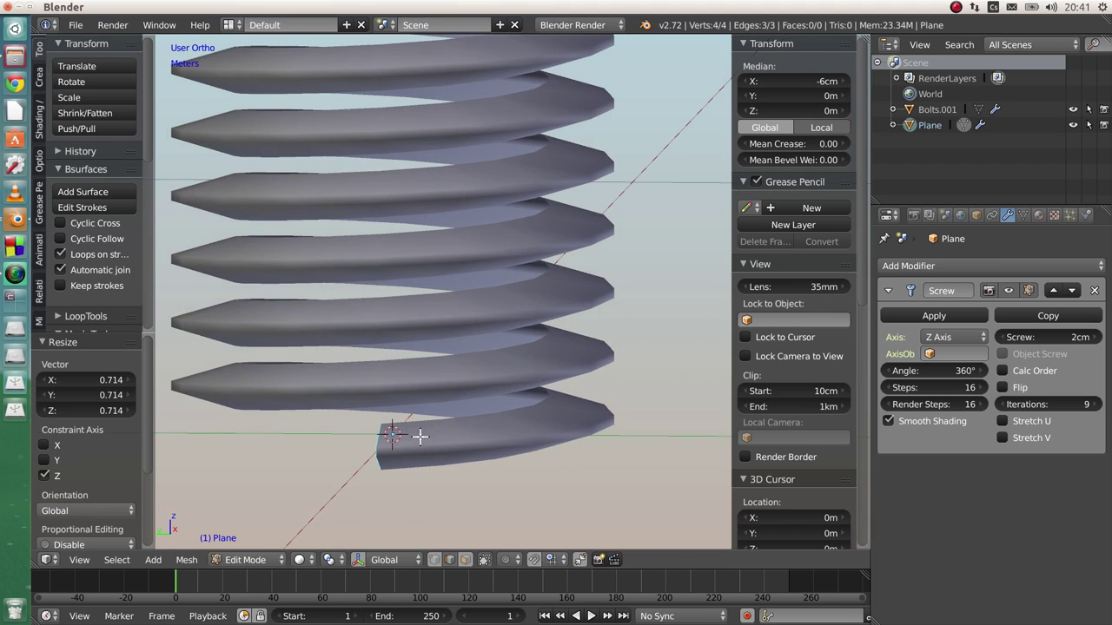
scroll(474, 431, "down", 1)
middle_click_drag(442, 437, 480, 416)
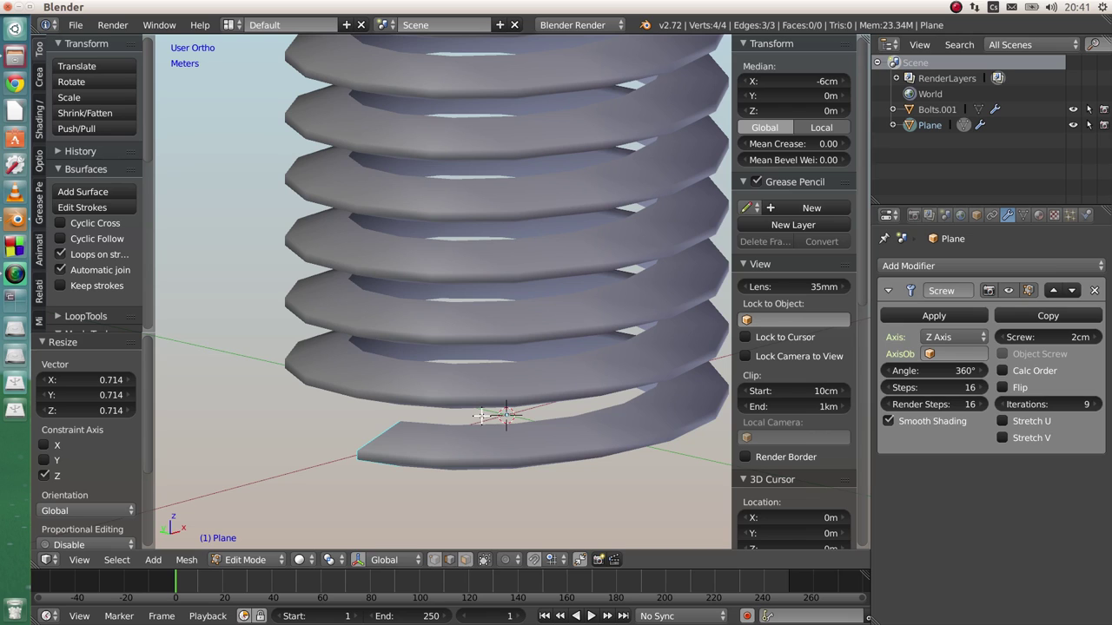
In Object Mode, duplicate the thread in place and move the copy to another layer
key("Tab")
left_click(339, 318)
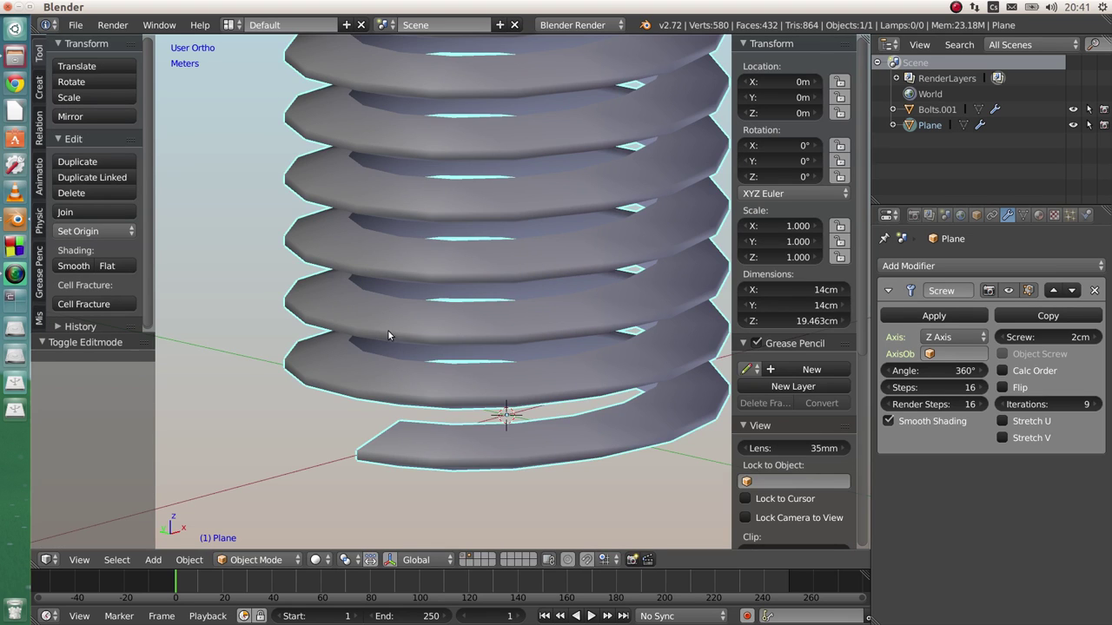
scroll(389, 330, "down", 5)
key("shift+d")
key("Escape")
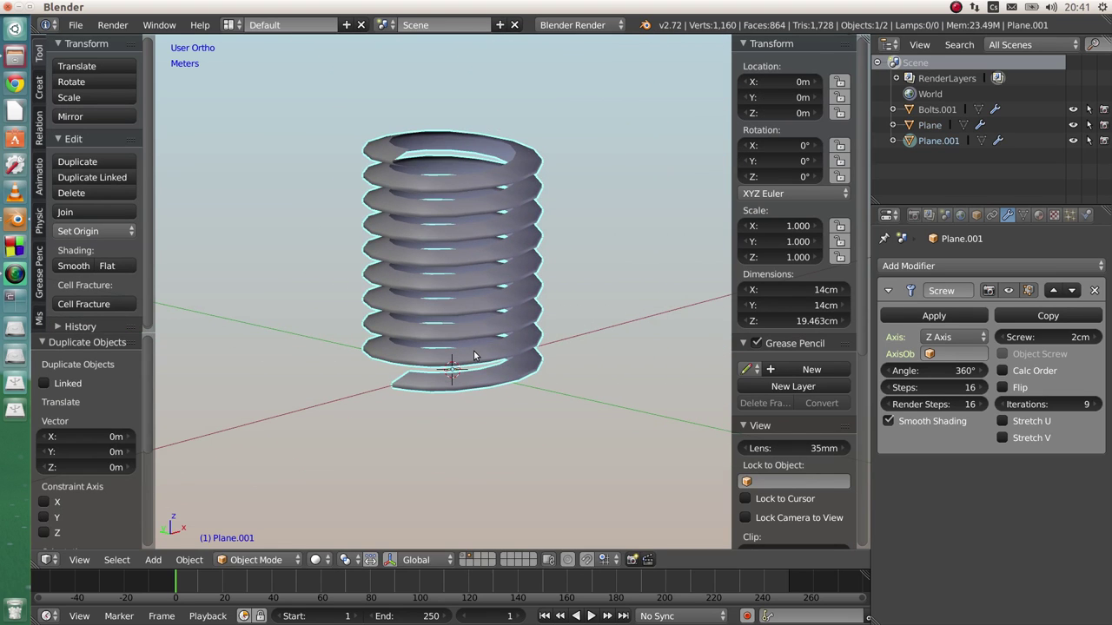
key("m")
left_click(704, 389)
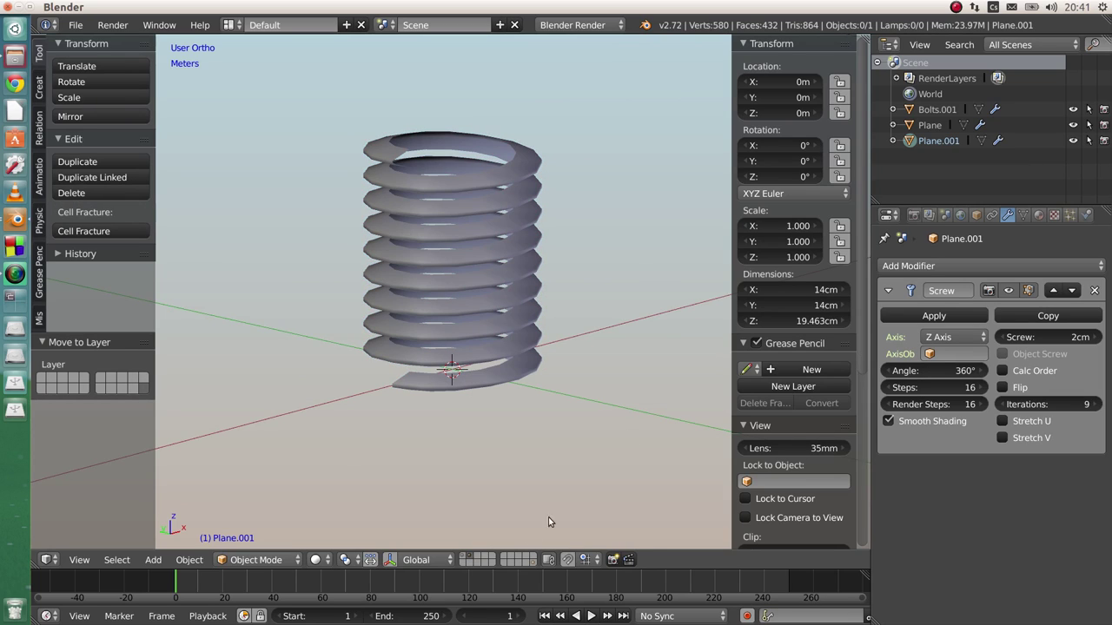
Select the original thread and apply its Screw modifier
right_click(461, 358)
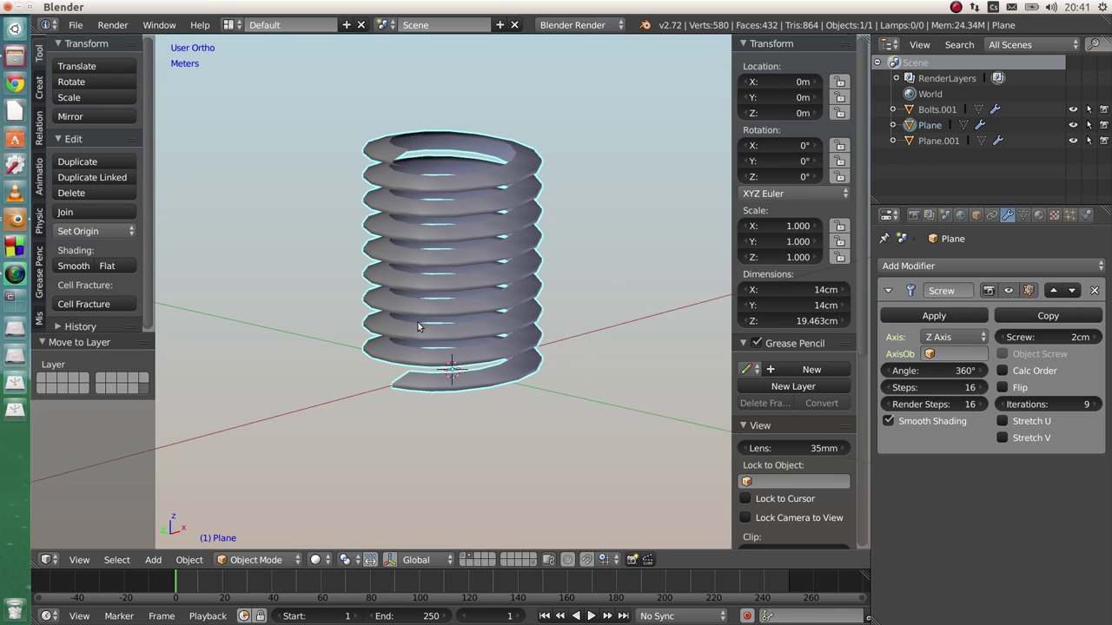
scroll(434, 322, "up", 3)
scroll(449, 323, "down", 1)
middle_click_drag(464, 281, 473, 324, "shift")
left_click(912, 320)
In Edit Mode, select the facing inner edges of the lowest two turns at the thread's start and bridge them with a face
key("Tab")
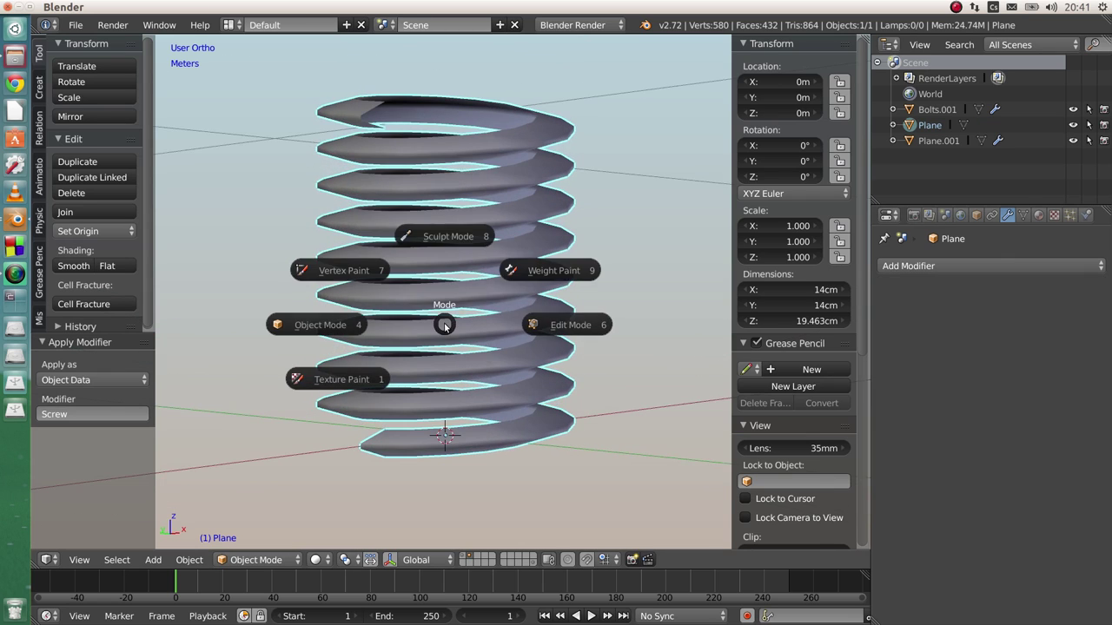
left_click(560, 323)
middle_click_drag(416, 406, 434, 444)
scroll(434, 443, "up", 4)
right_click(394, 421)
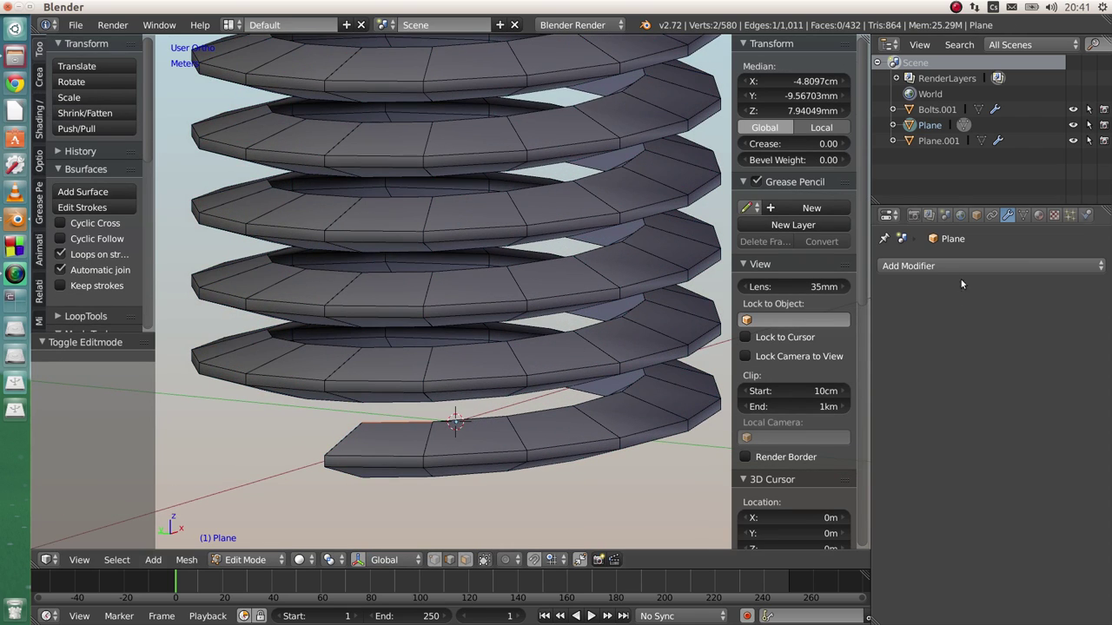
middle_click_drag(511, 377, 496, 415)
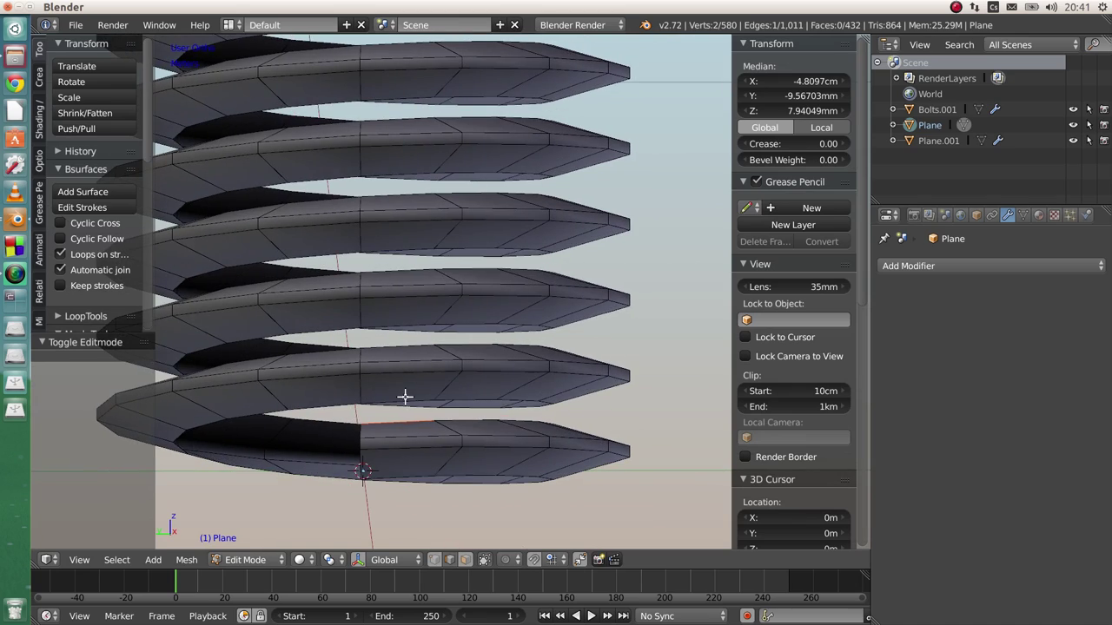
right_click(399, 398, "shift")
middle_click_drag(397, 400, 367, 414)
scroll(400, 417, "up", 3)
key("f")
Select the new face's vertical edge and keep making faces from it to fill the spiral gap between the turns up the thread
right_click(459, 400)
scroll(449, 407, "down", 5)
scroll(385, 352, "down", 4)
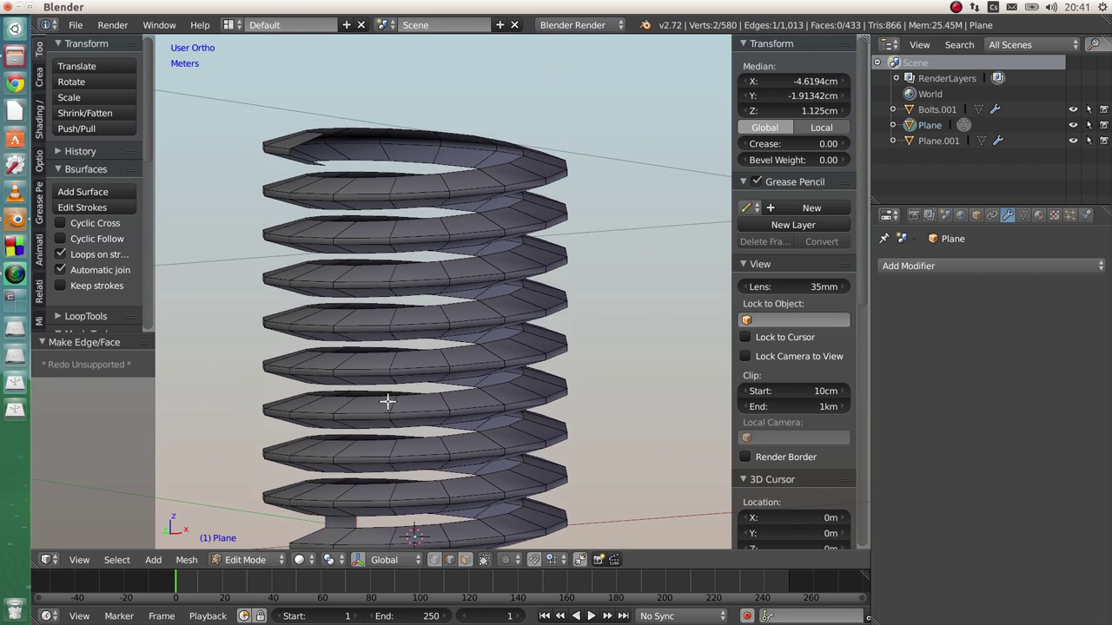
key("f")
key("f")
key("f")
key("f")
key("f")
key("f")
key("f")
key("f")
key("f")
key("f")
key("f")
key("f")
key("f")
key("f")
key("f")
key("f")
key("f")
key("f")
key("f")
key("f")
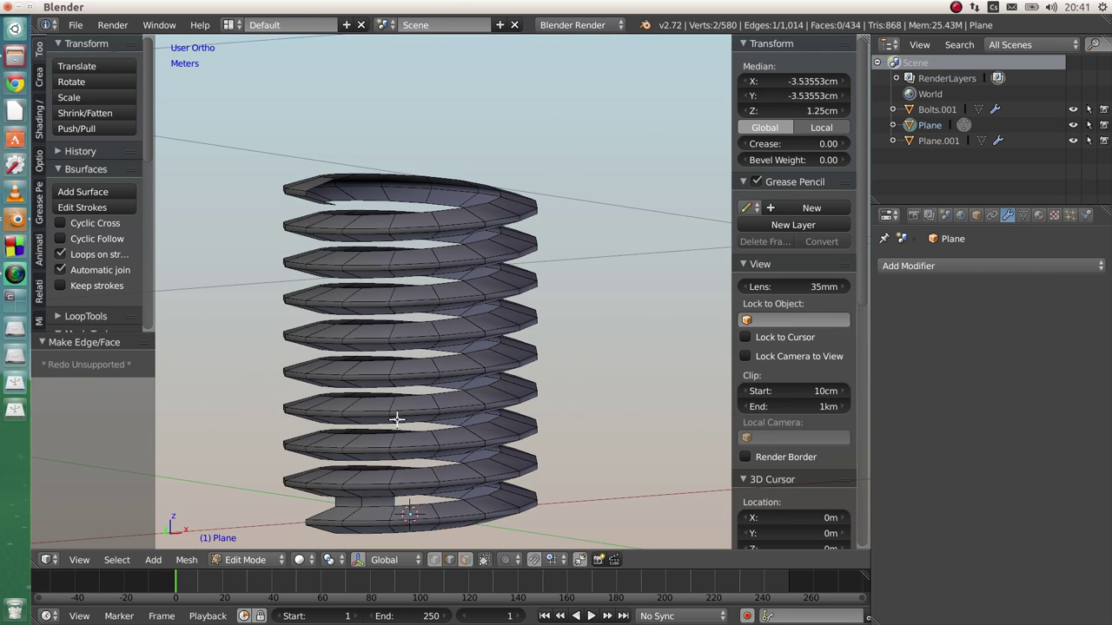
key("f")
key("f")
key("f")
key("f")
key("f")
key("f")
key("f")
key("f")
key("f")
key("f")
key("f")
key("f")
key("f")
key("f")
key("f")
key("f")
key("f")
key("f")
key("f")
key("f")
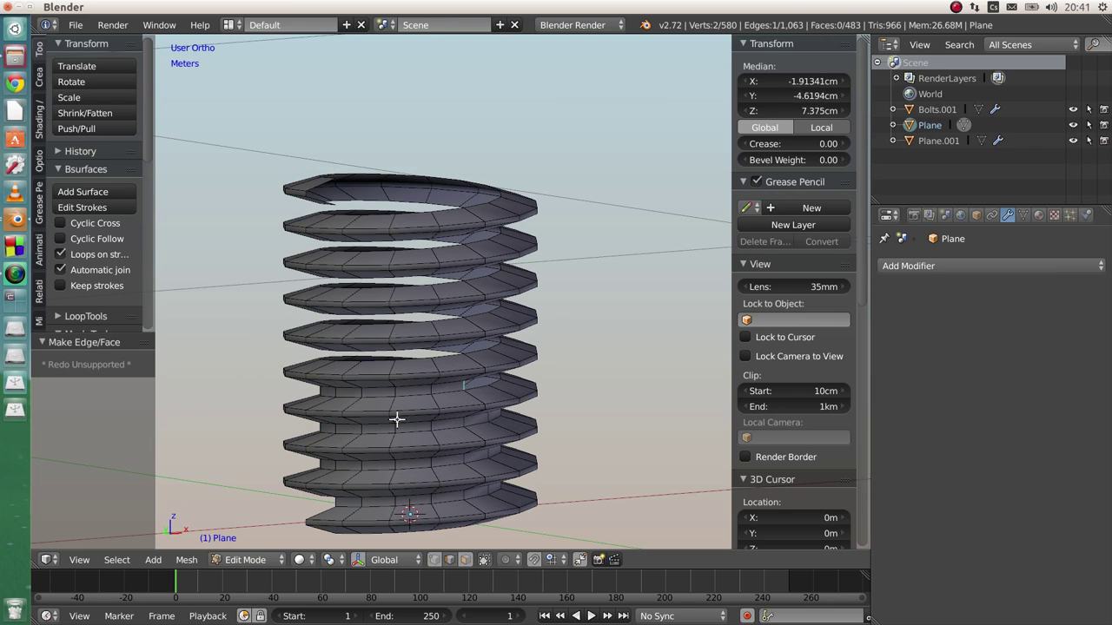
key("f")
key("f")
key("f")
key("f")
key("f")
key("f")
key("f")
key("f")
key("f")
key("f")
key("f")
key("f")
key("f")
key("f")
key("f")
key("f")
key("f")
key("f")
key("f")
key("f")
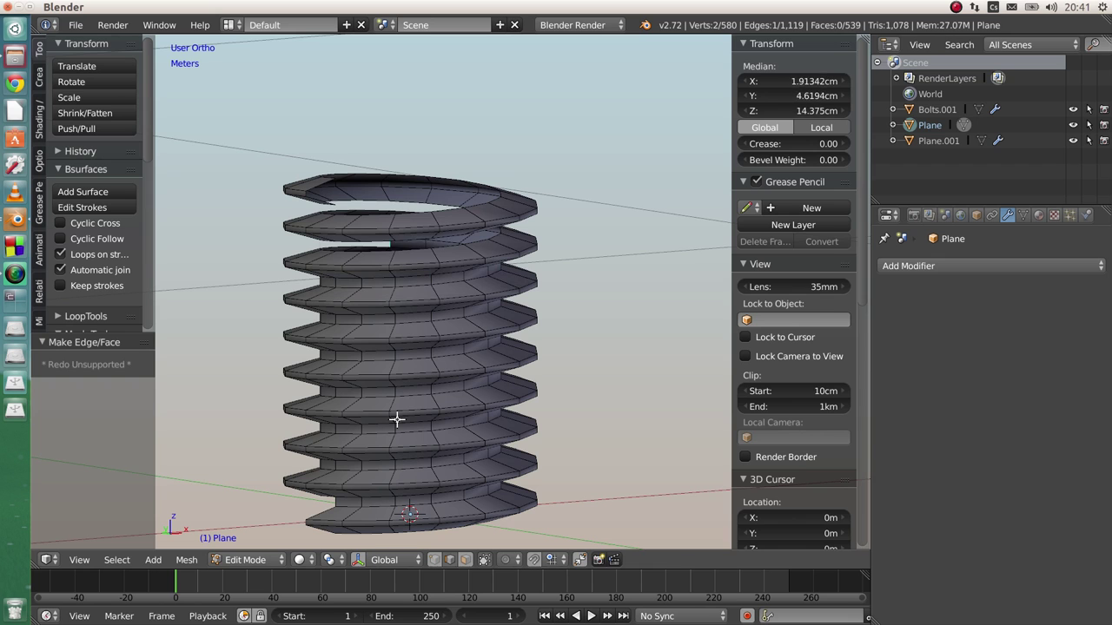
Close the open profile at the thread's top end with a face
middle_click_drag(396, 420, 421, 391)
scroll(365, 221, "up", 2)
mouse_move(364, 236)
middle_mouse_down()
mouse_move(326, 252)
mouse_move(407, 308)
mouse_move(330, 251)
mouse_move(351, 252)
mouse_move(382, 278)
mouse_move(374, 235)
middle_mouse_up()
scroll(405, 297, "up", 3)
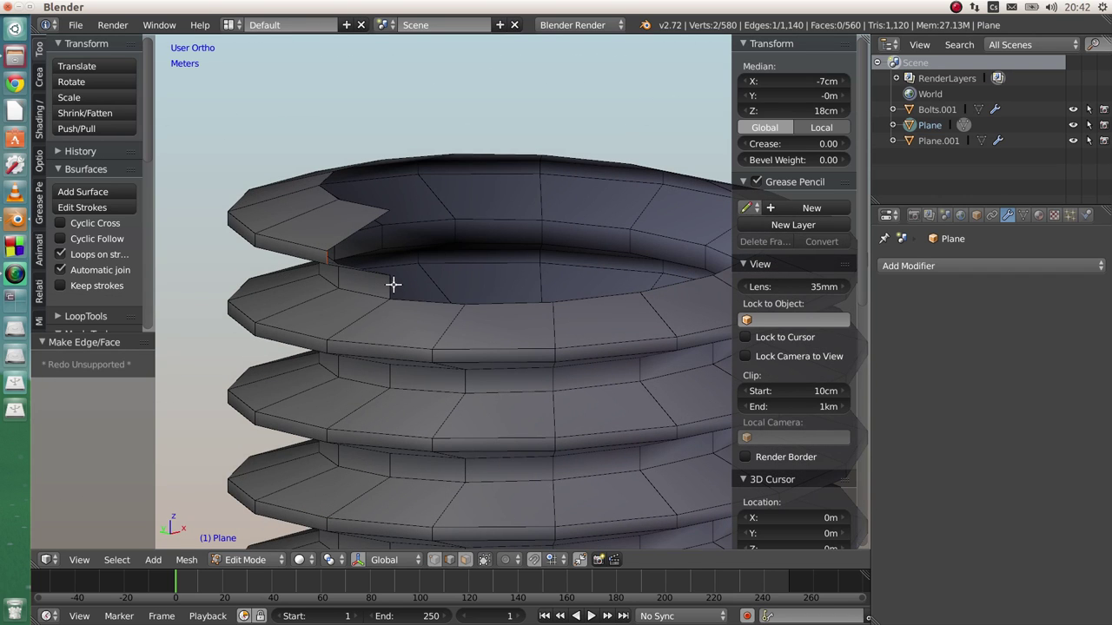
key("f")
middle_click_drag(397, 266, 414, 293)
scroll(465, 350, "down", 6)
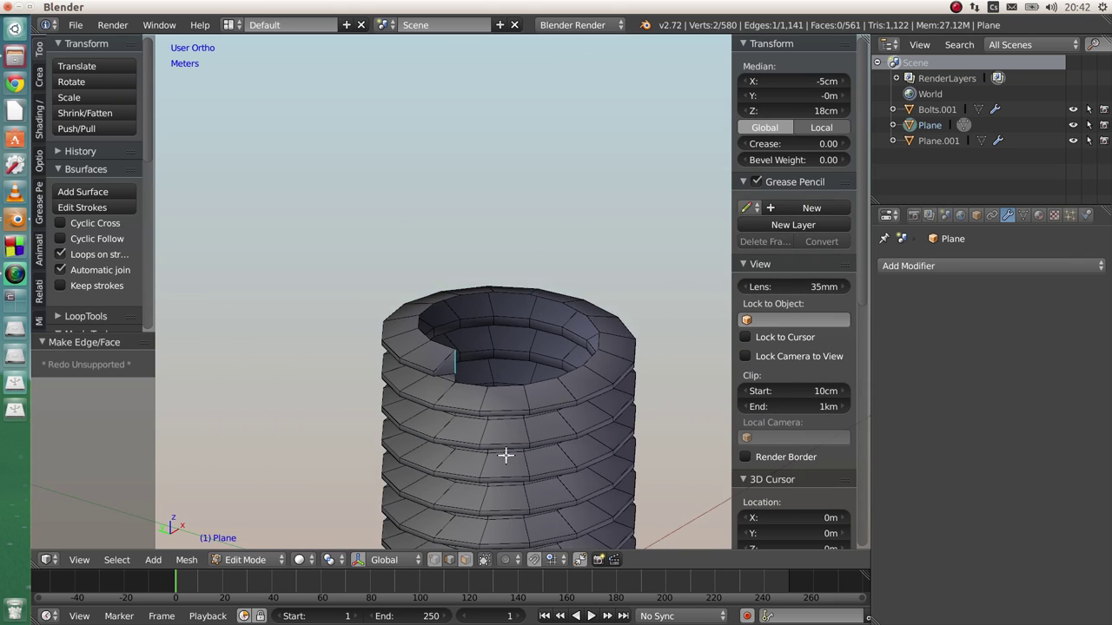
In vertex selection mode, select the upper inner corner vertex at the thread's top end
middle_click_drag(478, 330, 485, 351)
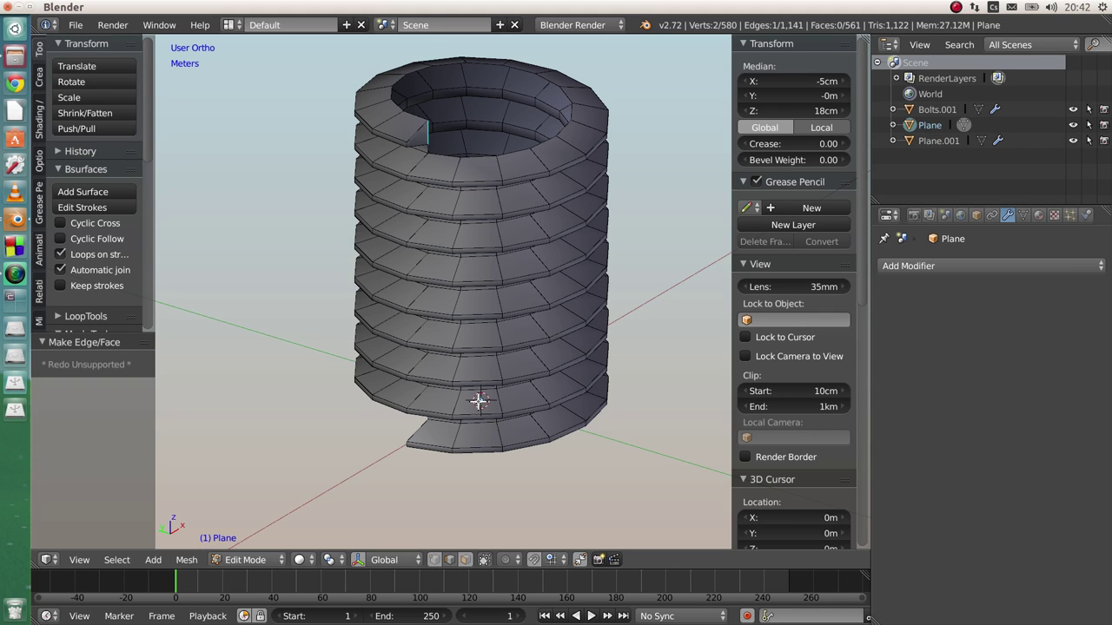
middle_click_drag(451, 168, 459, 169)
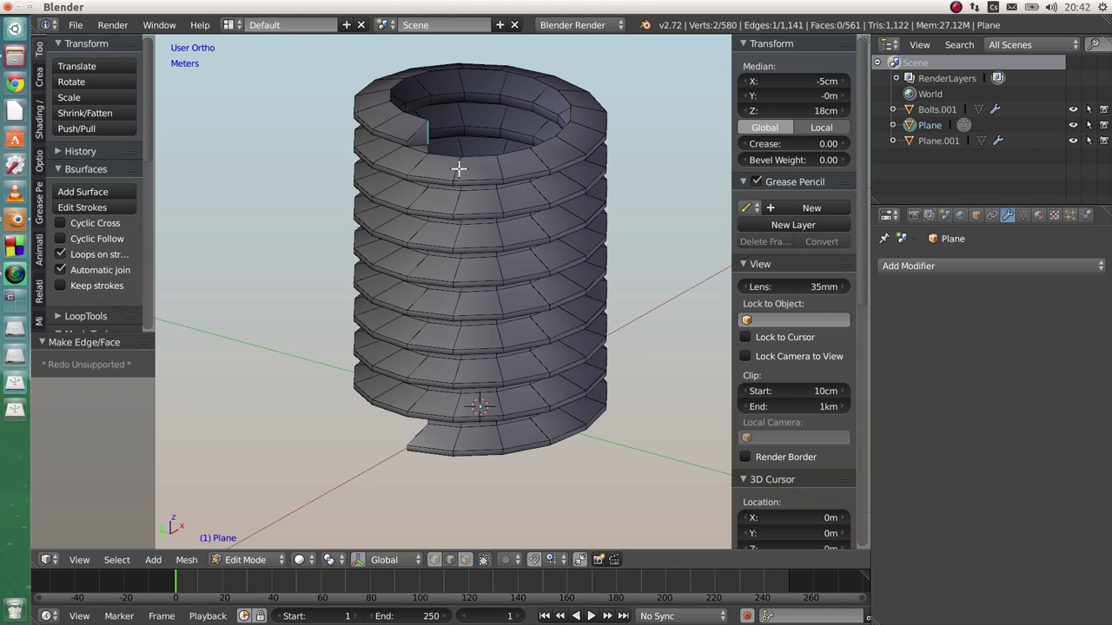
scroll(447, 248, "up", 5)
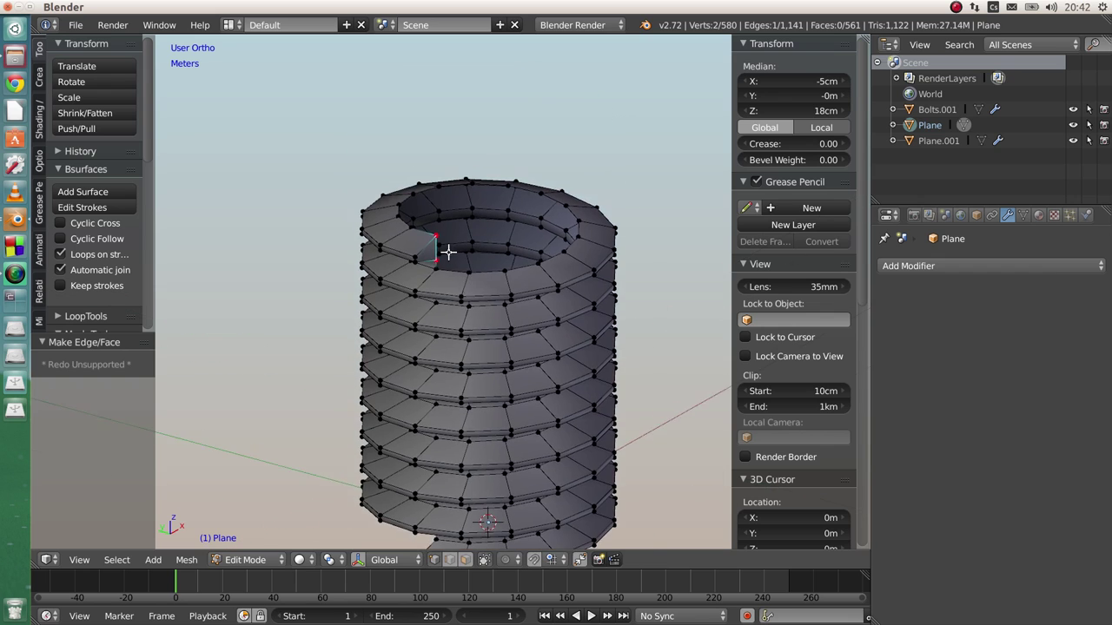
right_click(421, 203)
middle_click_drag(433, 218, 412, 250, "shift")
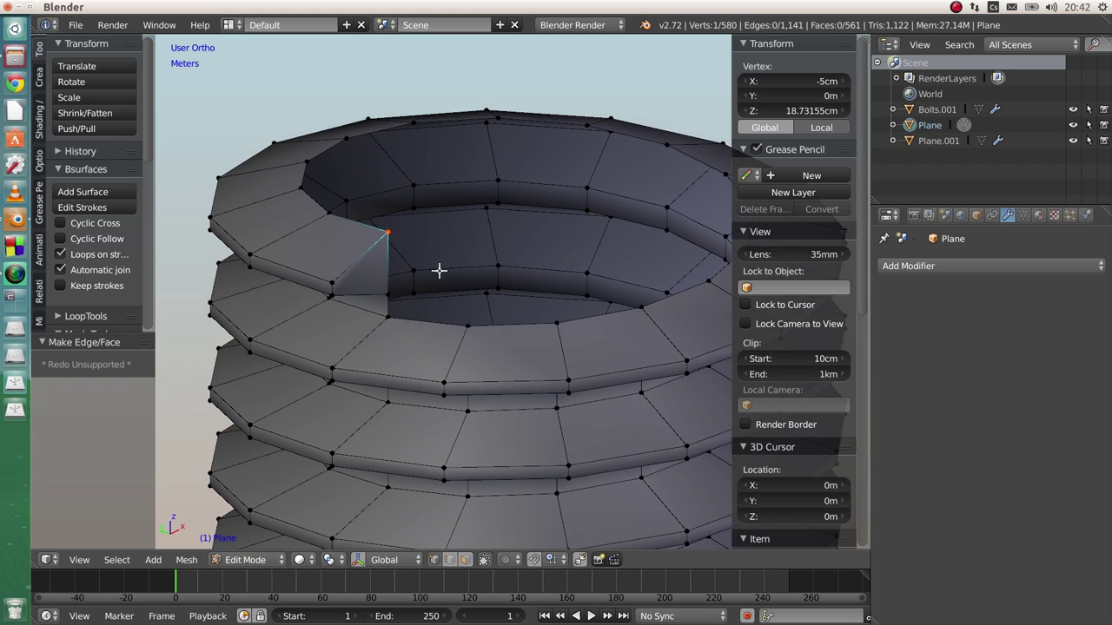
Set the snap element to Vertex and the snap target to Active
left_click(557, 561)
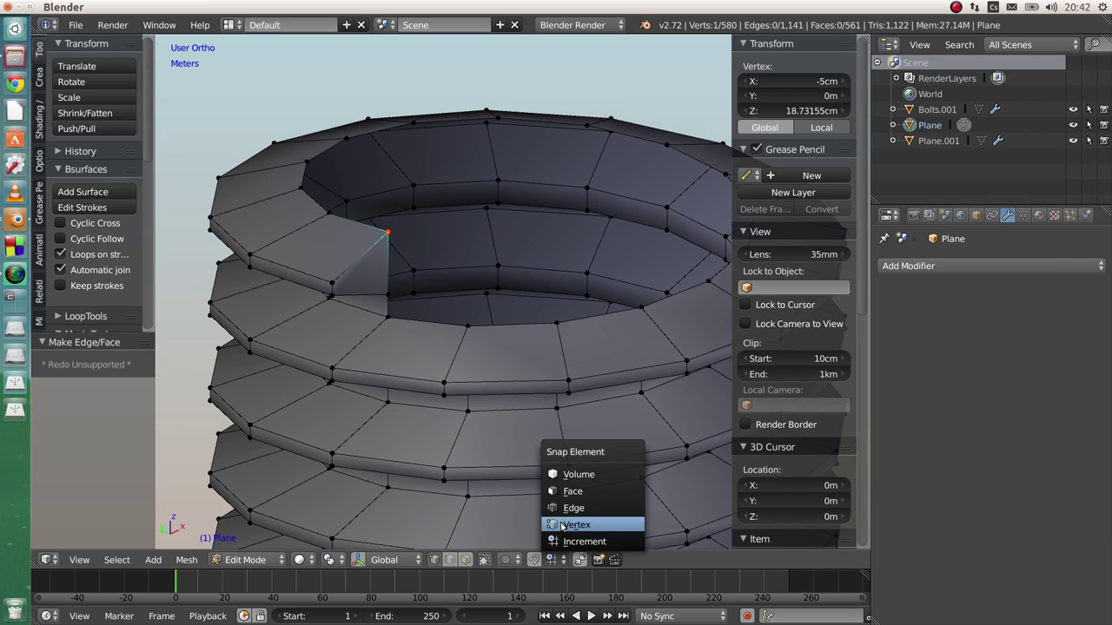
left_click(562, 525)
left_click(595, 560)
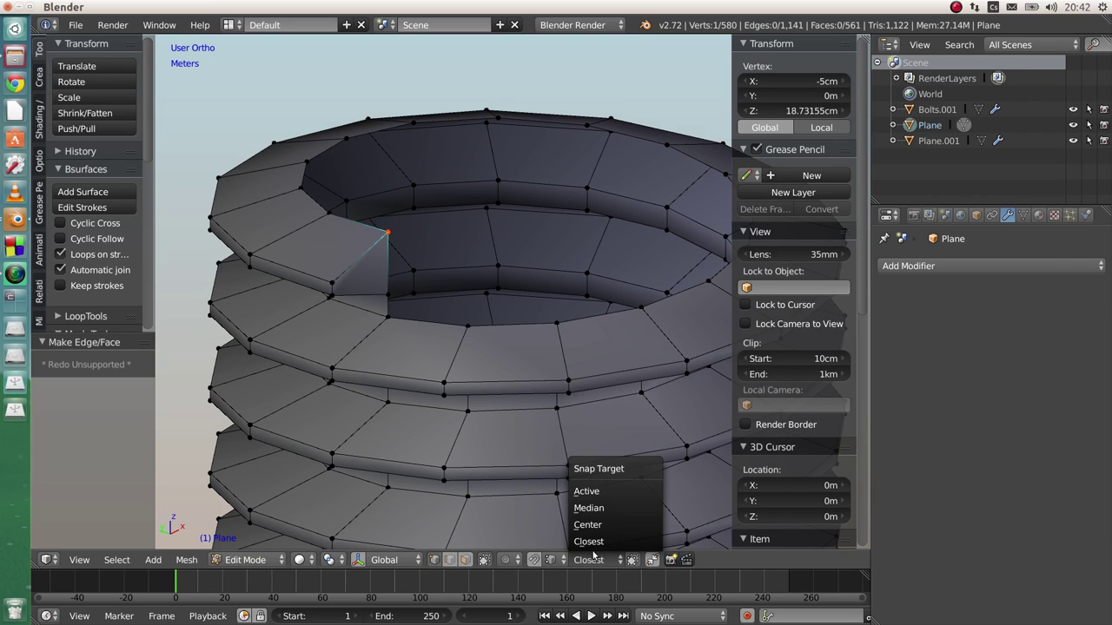
left_click(600, 492)
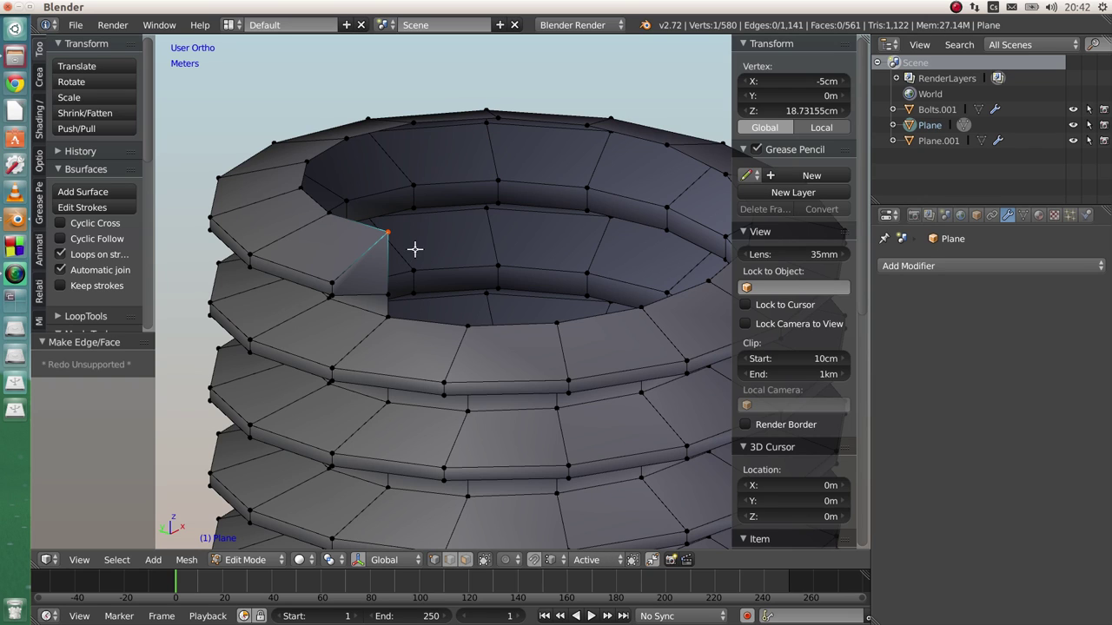
key("e")
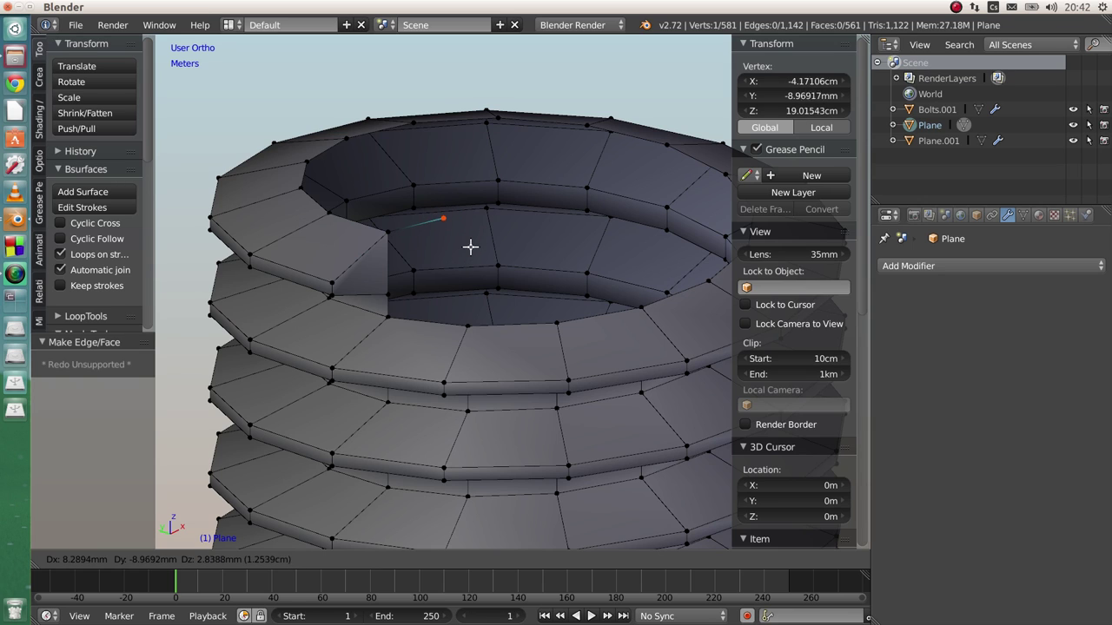
right_click(469, 243)
key("x")
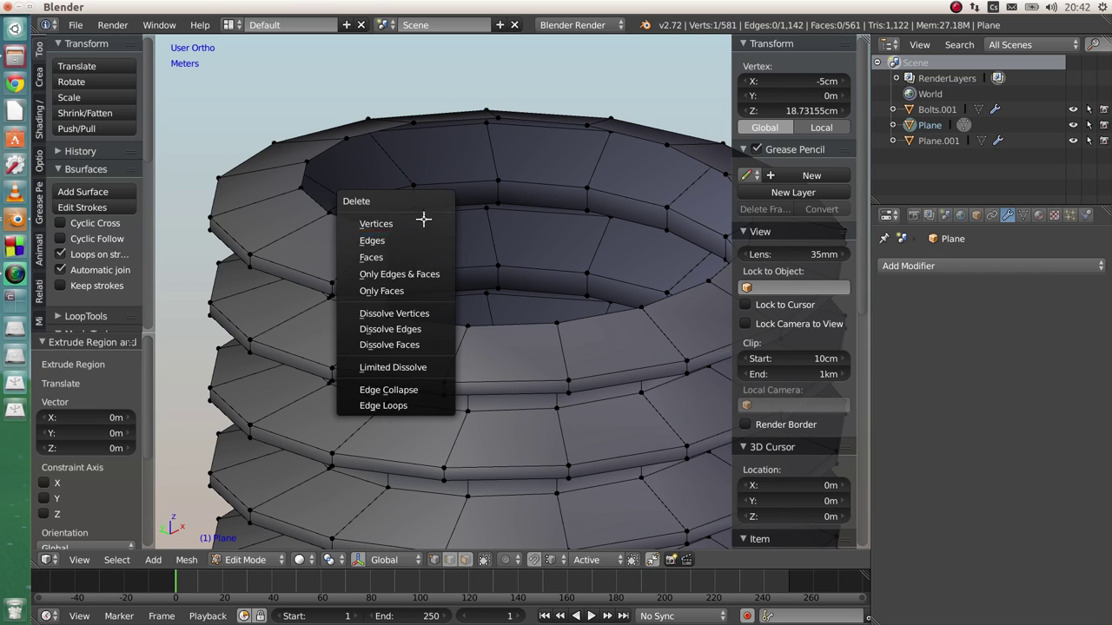
left_click(418, 225)
right_click(378, 234)
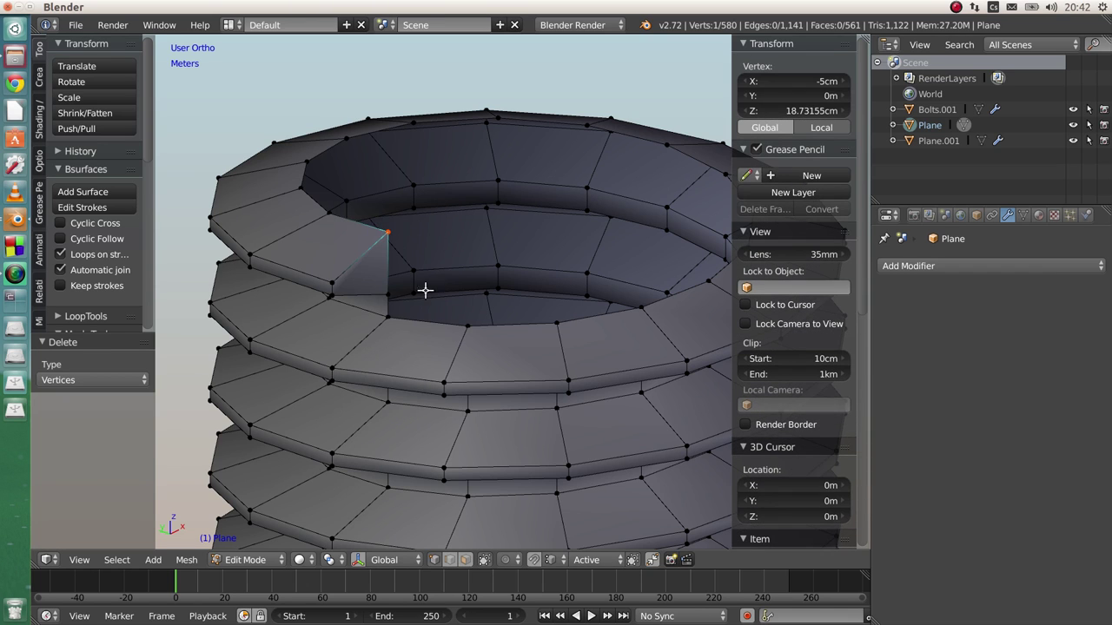
Set the pivot point to 3D Cursor
middle_click_drag(417, 266, 391, 379)
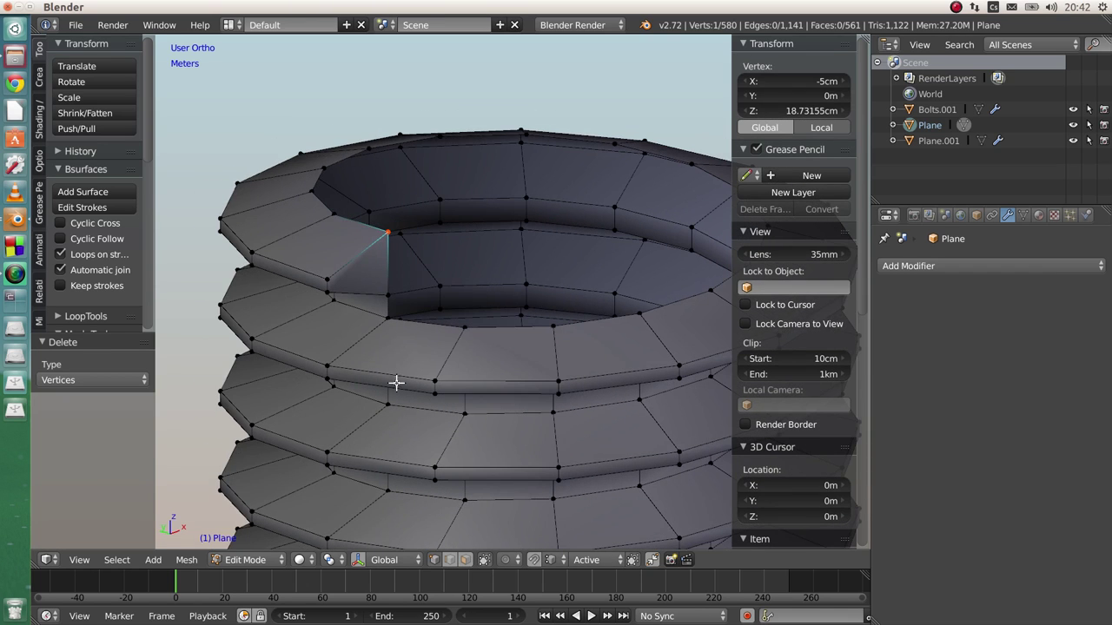
left_click(331, 560)
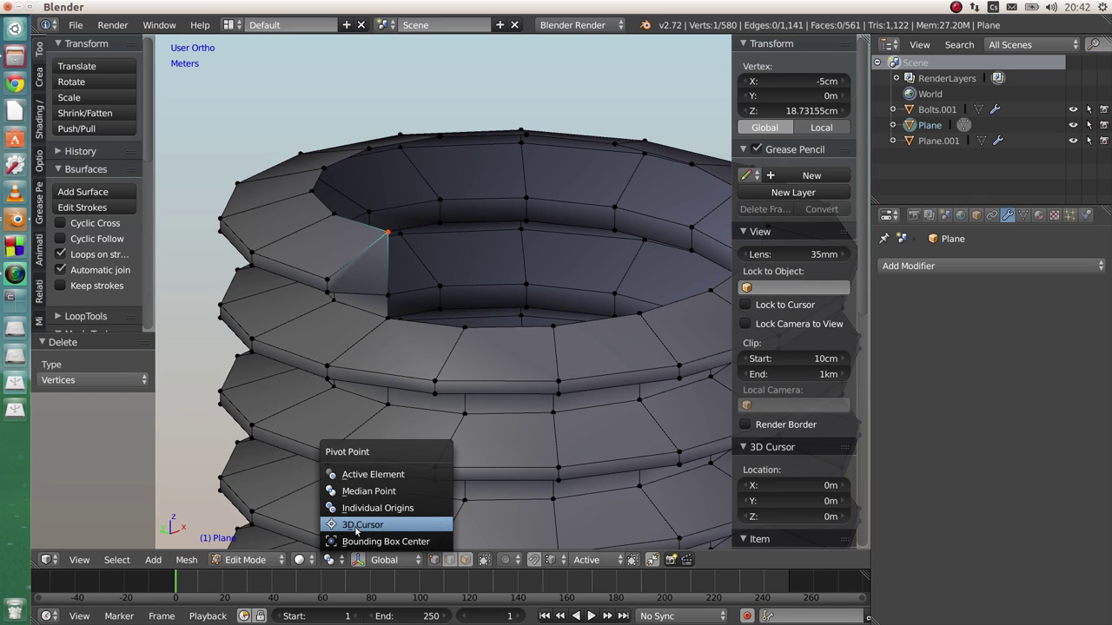
left_click(358, 525)
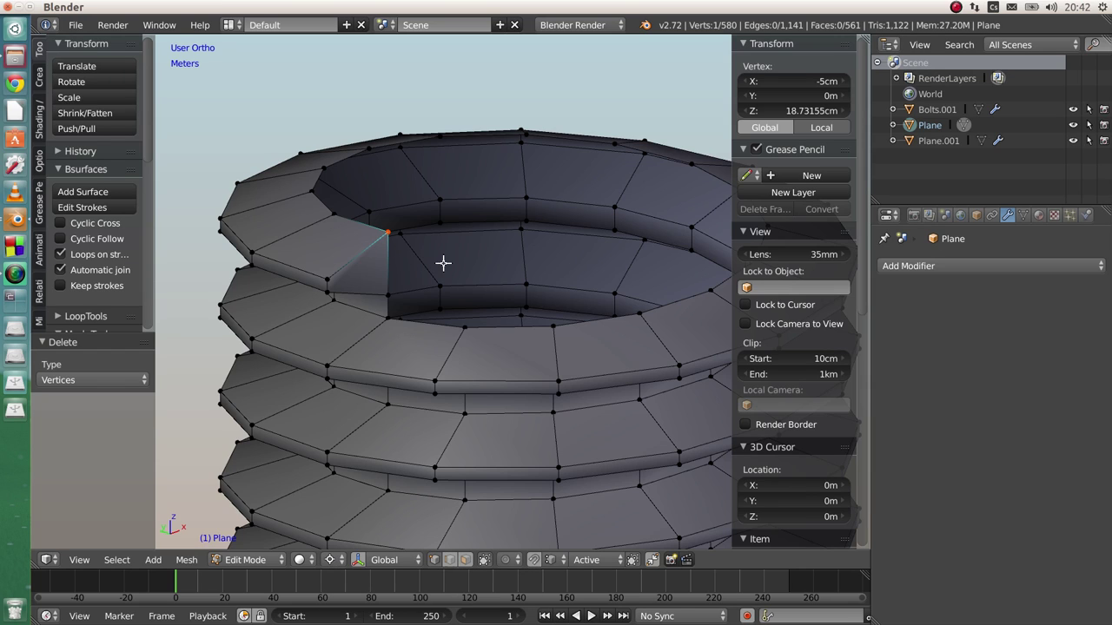
Try extruding the selected corner vertex with a 22.5° rotation about global Z, and delete the new vertex
key("e")
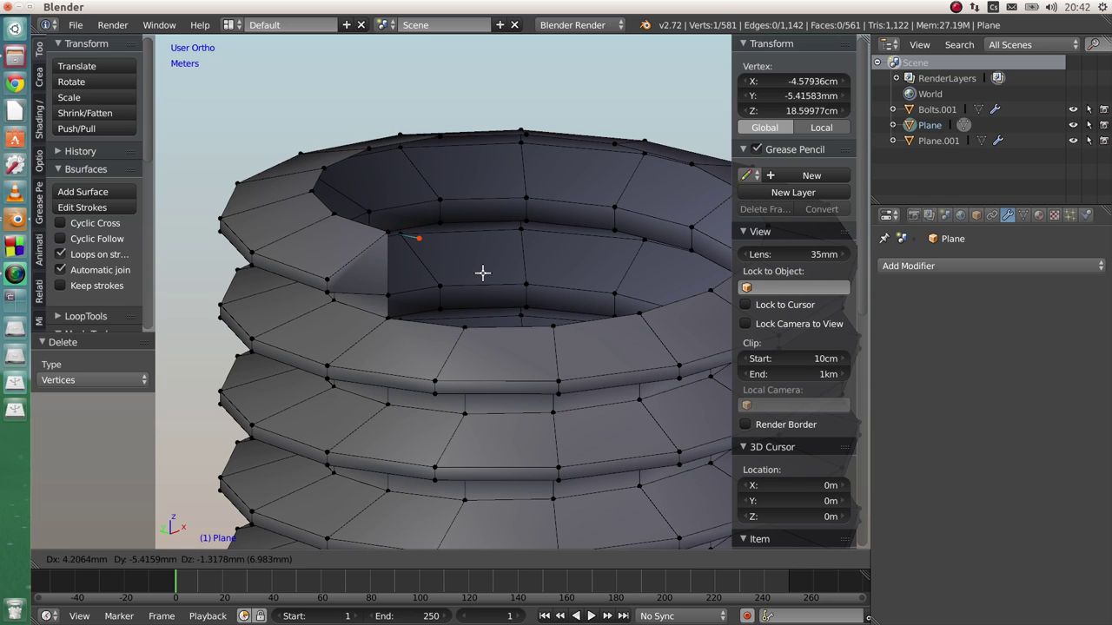
key("r")
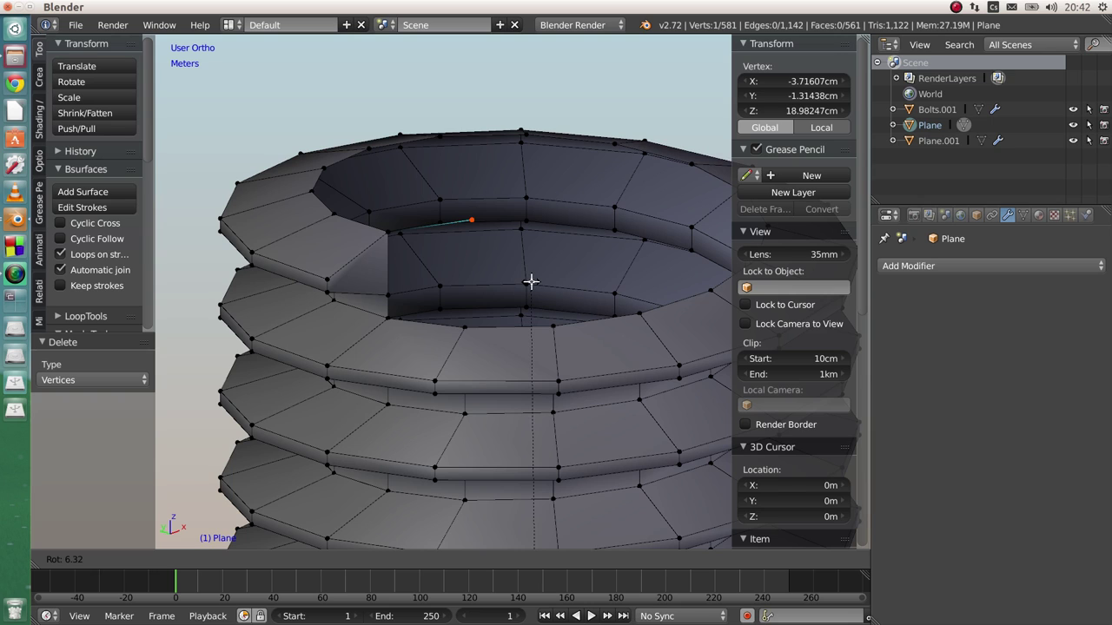
key("z")
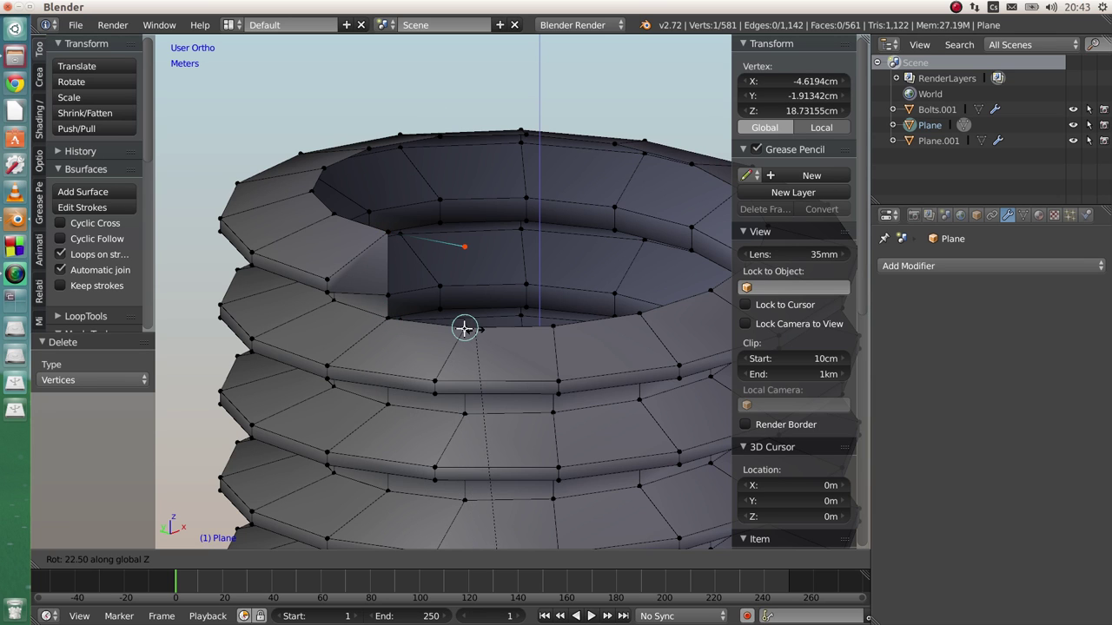
left_click(464, 327)
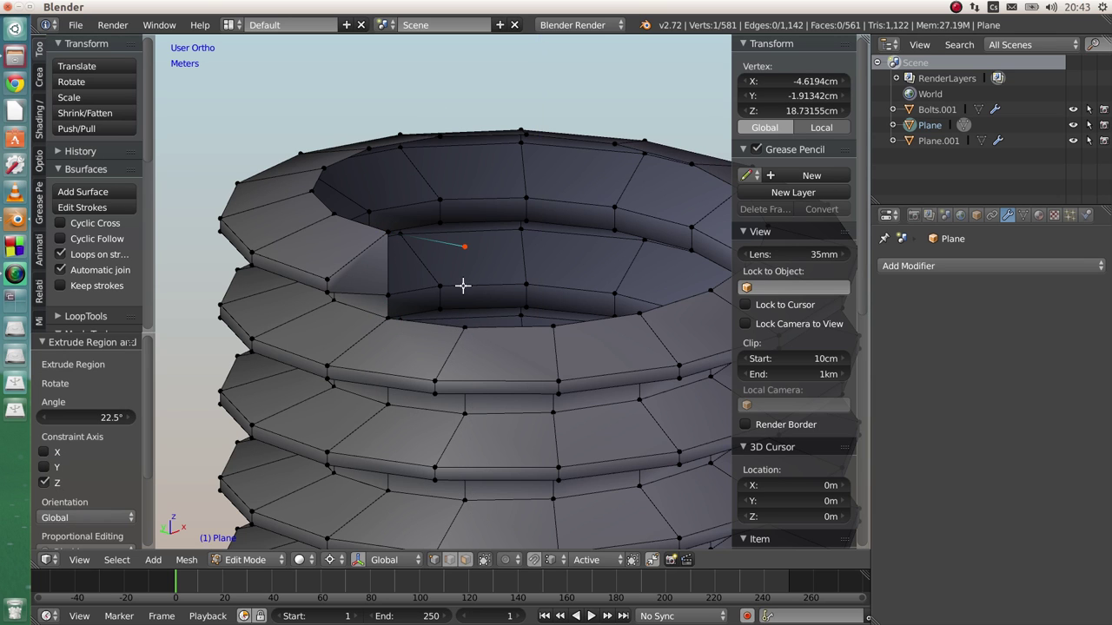
middle_click_drag(461, 286, 402, 280)
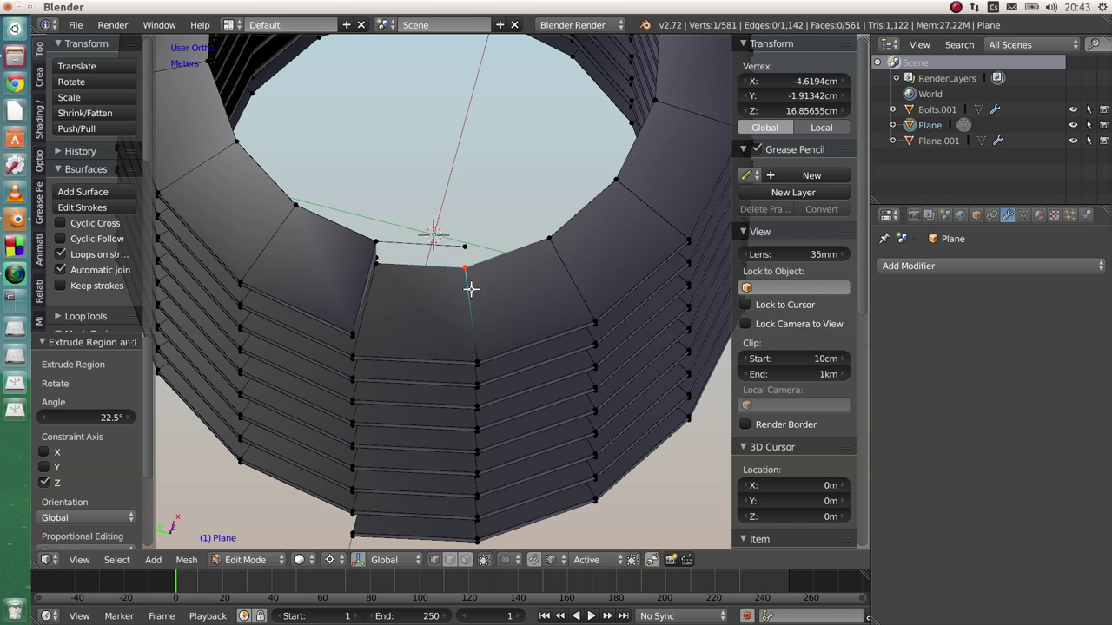
middle_click_drag(469, 288, 458, 249)
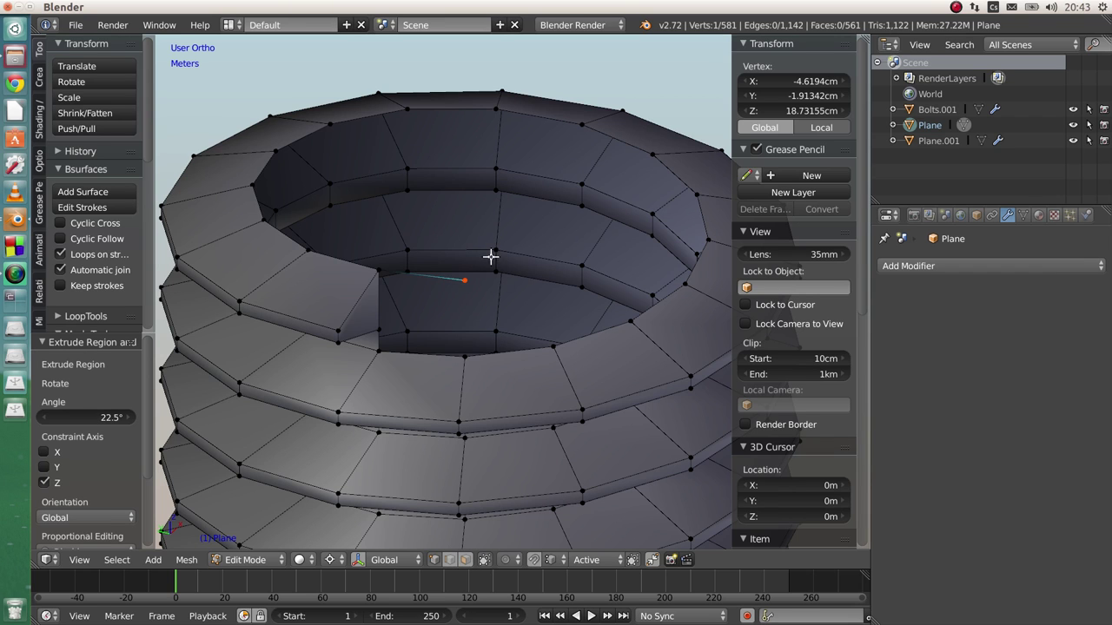
key("x")
left_click(435, 229)
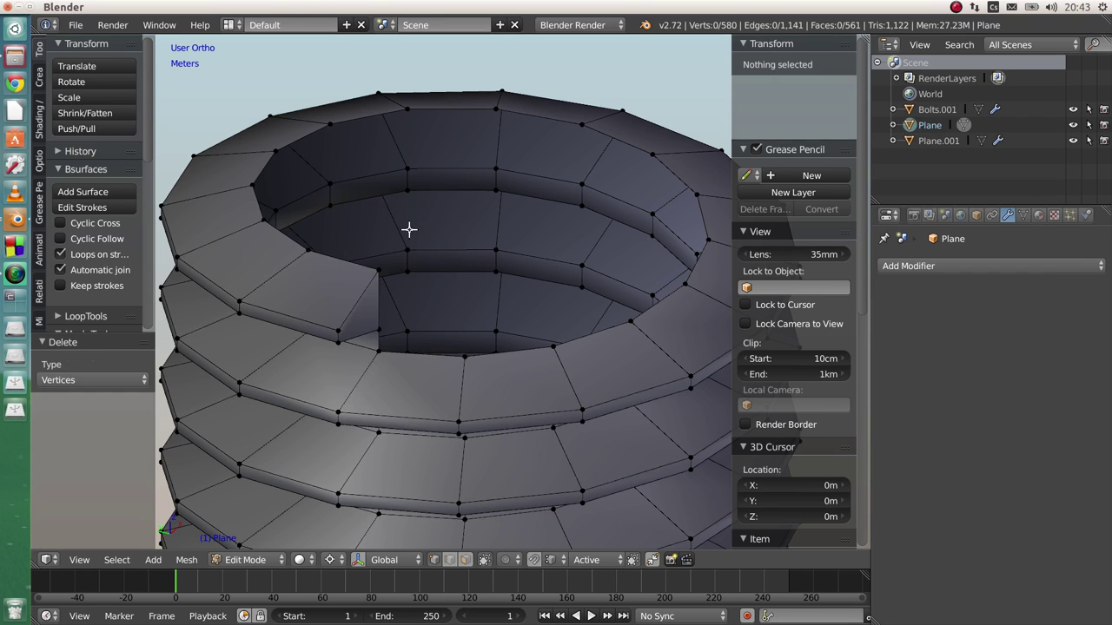
Select the upper inner corner vertex at the thread's top end and extrude it with a 22.5° rotation about global Z
right_click(380, 270)
middle_click_drag(379, 270, 423, 292)
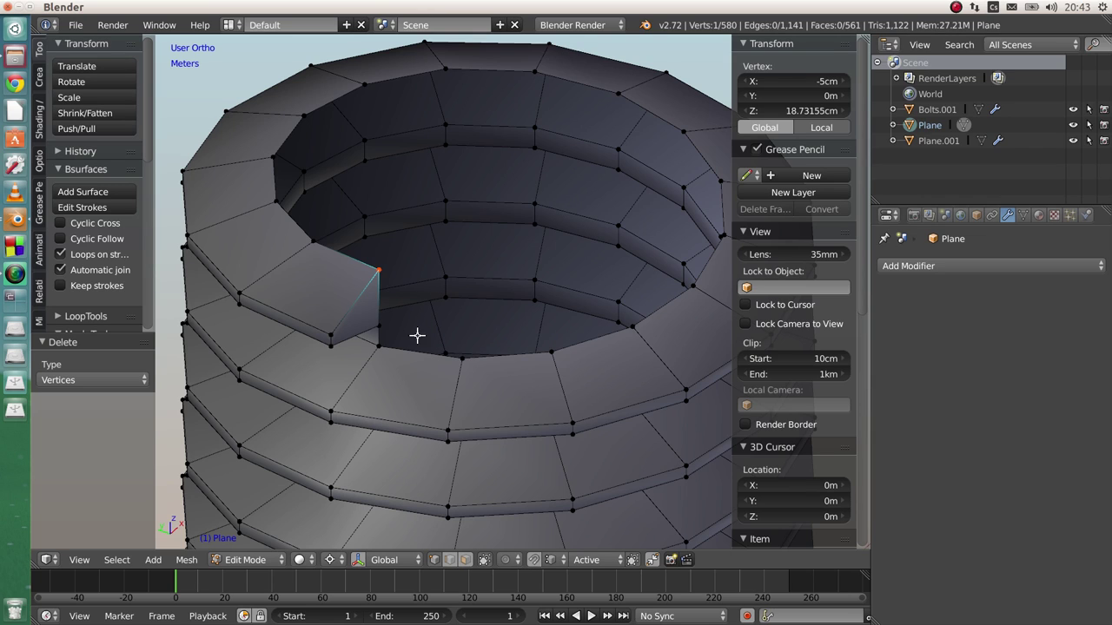
type("er")
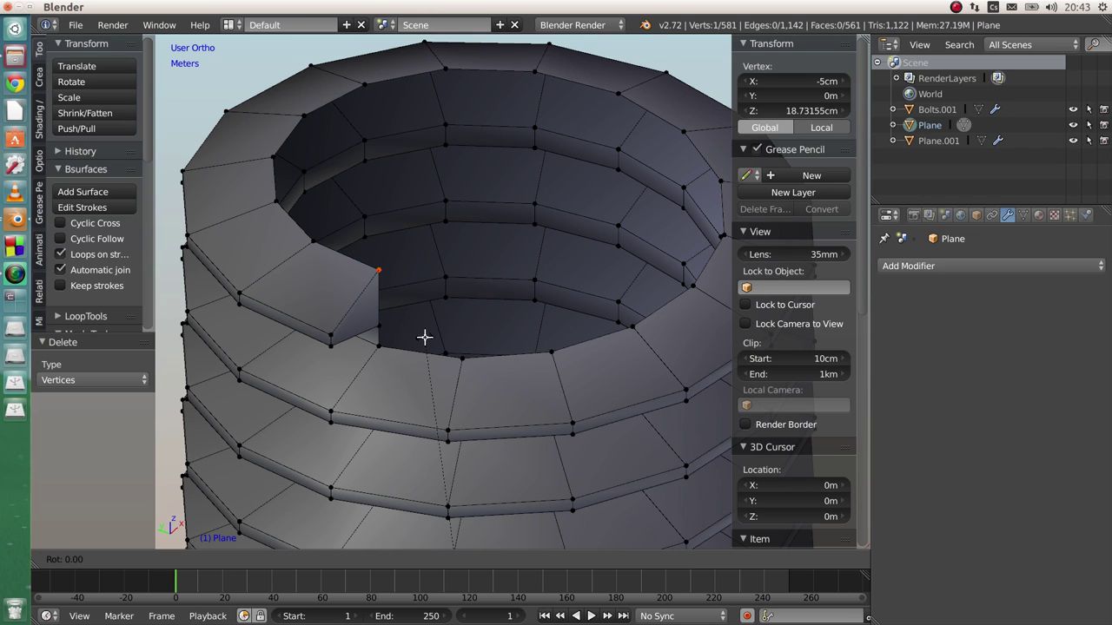
type("z22.50 along global Z")
key("Return")
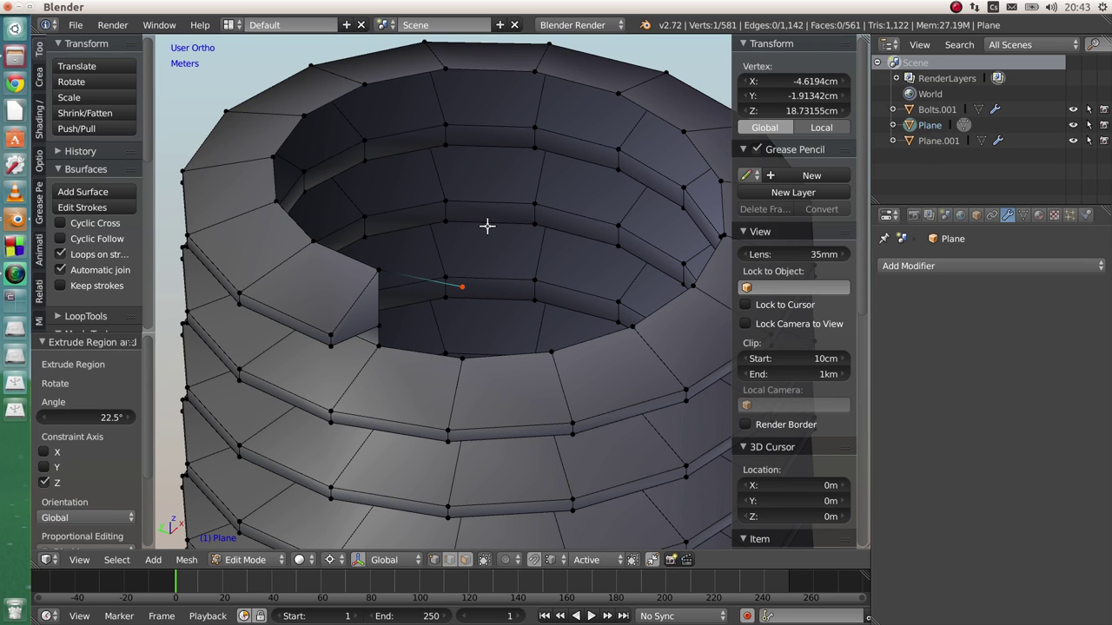
Repeat the 22.5° rotated extrusion to carry the vertex chain around the opening until it meets the top turn's inner edge
key("shift+r")
key("shift+r")
key("shift+r")
key("shift+r")
key("shift+r")
key("shift+r")
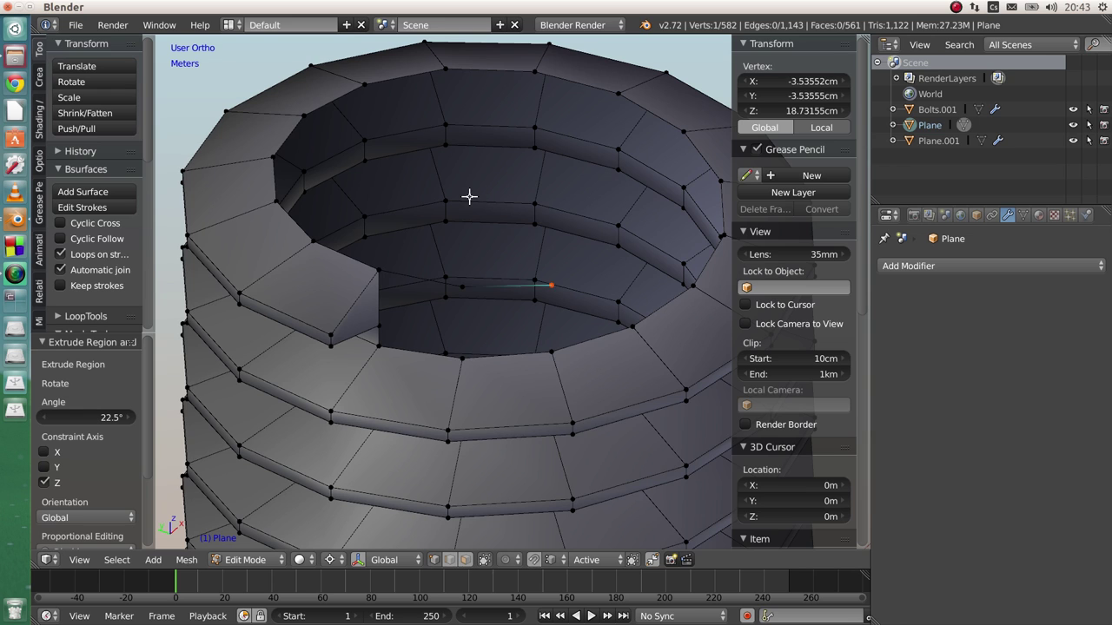
key("shift+r")
key("shift+r")
key("shift+r")
key("shift+r")
key("shift+r")
key("shift+r")
key("shift+r")
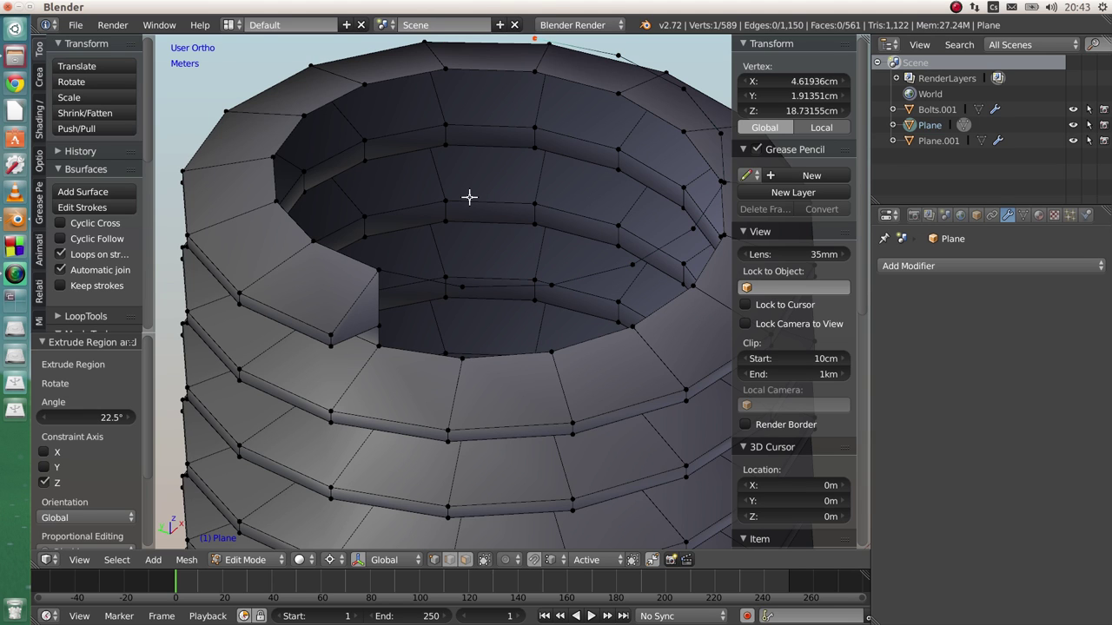
Make a face from the chain's last two vertices and the two inner-edge vertices of the top turn directly below them
scroll(479, 240, "down", 4)
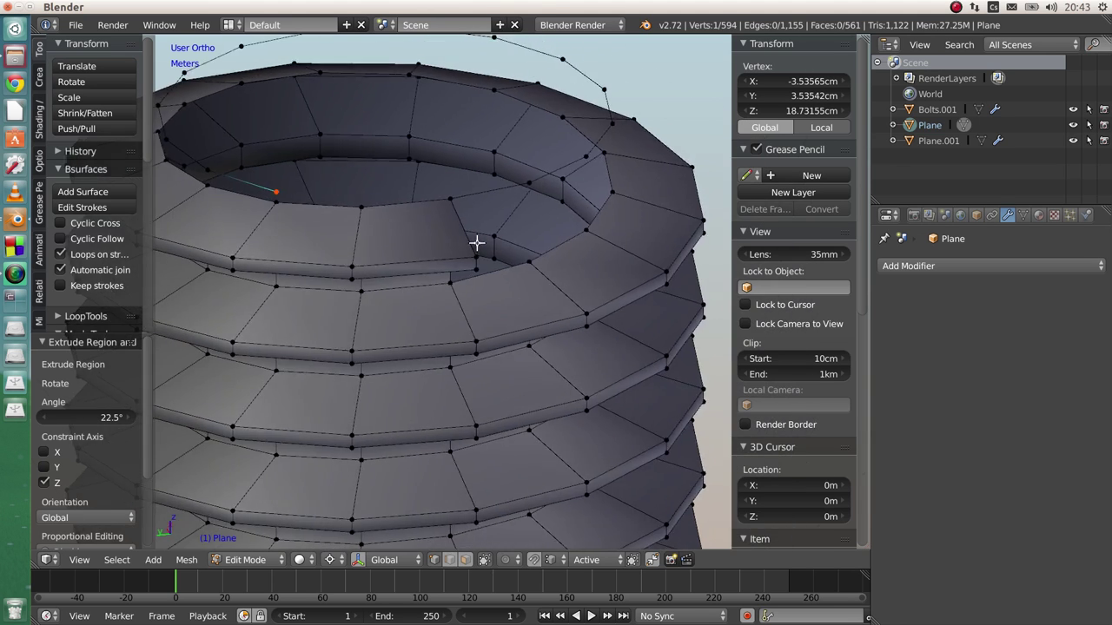
scroll(467, 251, "up", 6)
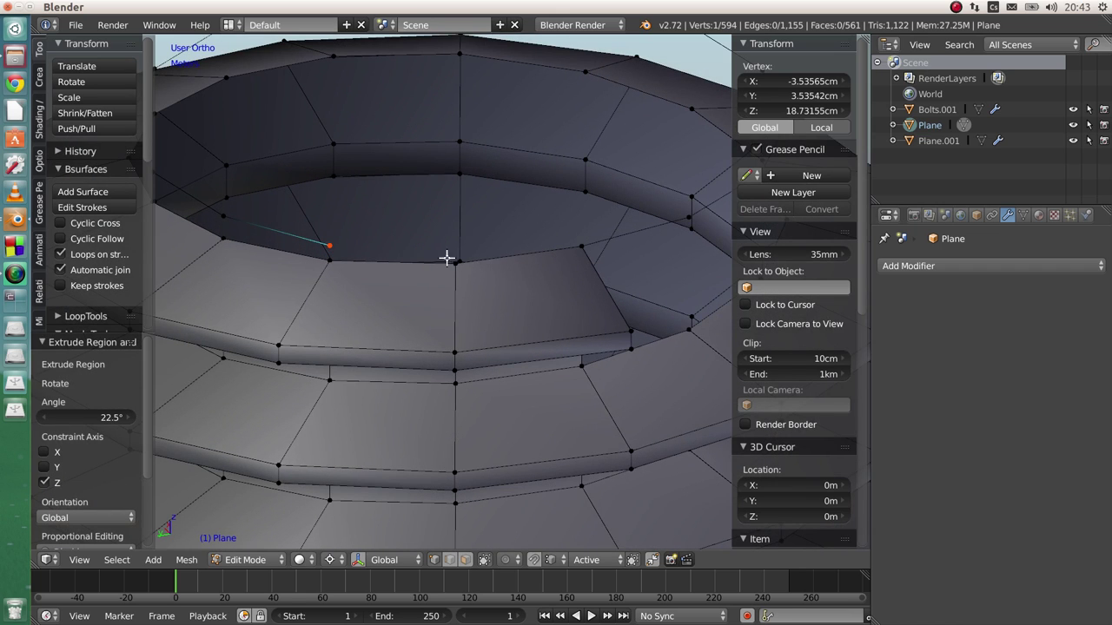
middle_click_drag(549, 261, 578, 250)
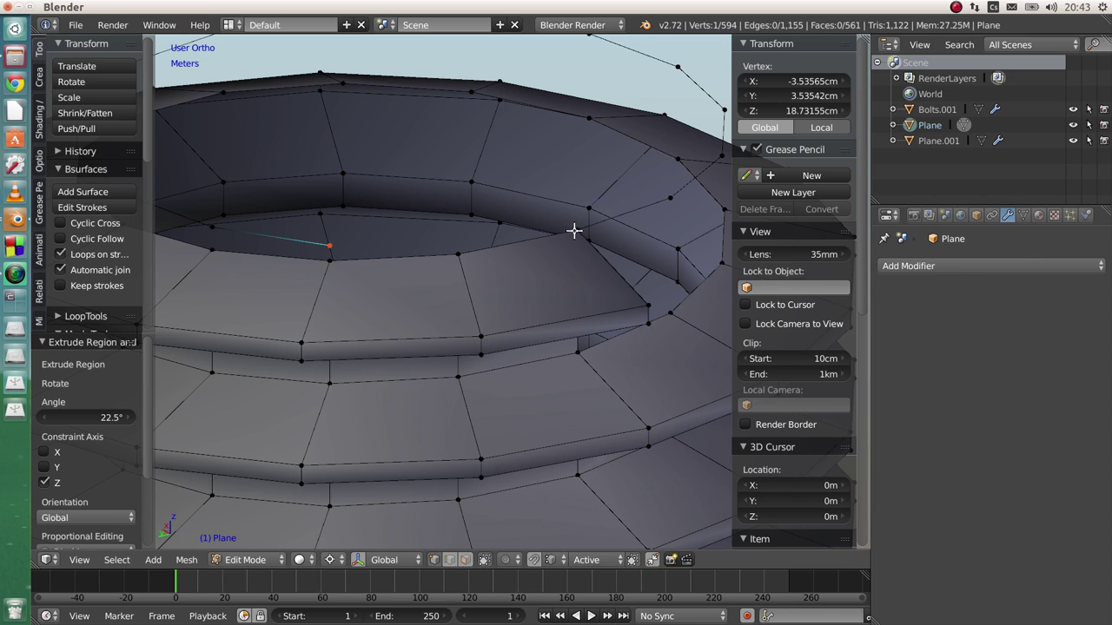
scroll(429, 265, "down", 2)
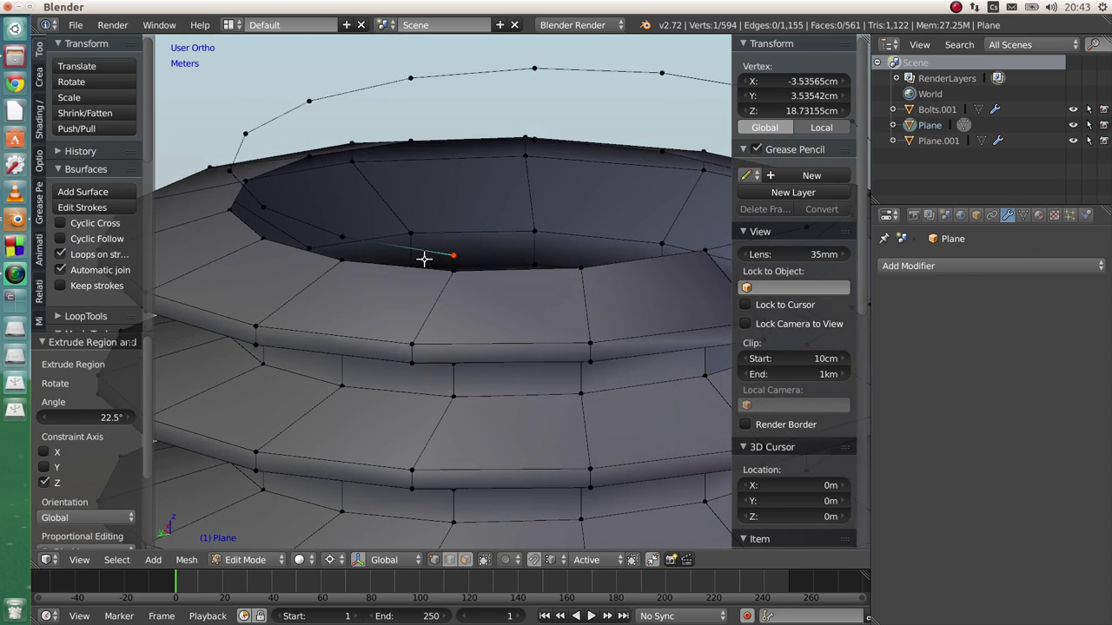
scroll(443, 269, "up", 5)
right_click(458, 279, "shift")
right_click(273, 264, "shift")
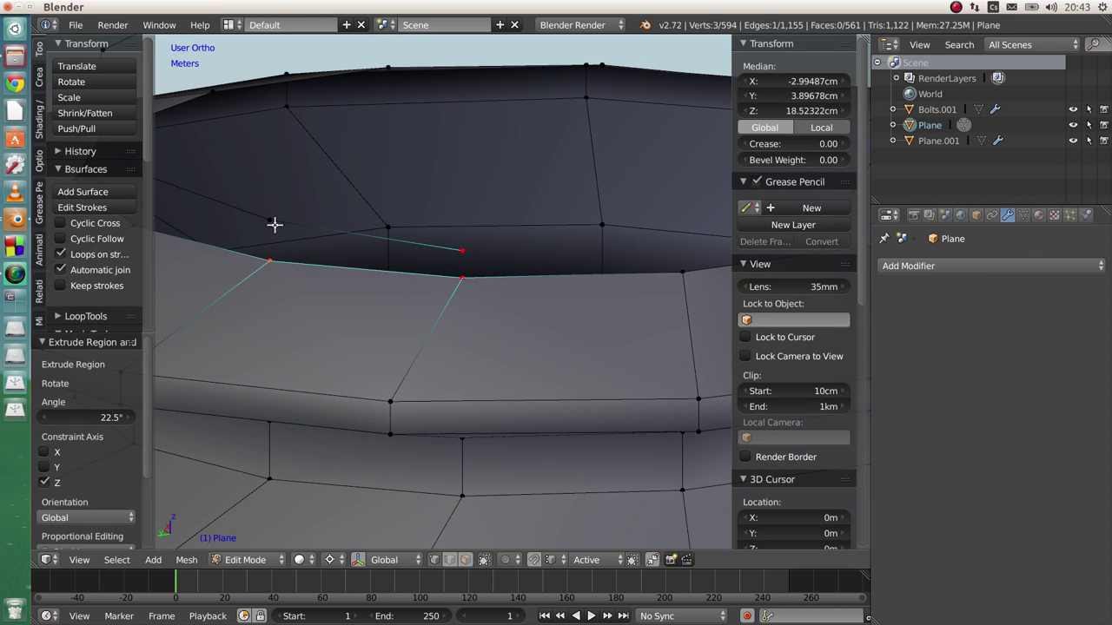
right_click(275, 224, "shift")
key("f")
Select the new face's open vertical edge and keep making faces along the chain to wall the opening up to the last segment
right_click(275, 227)
right_click(276, 259, "shift")
scroll(291, 260, "down", 5)
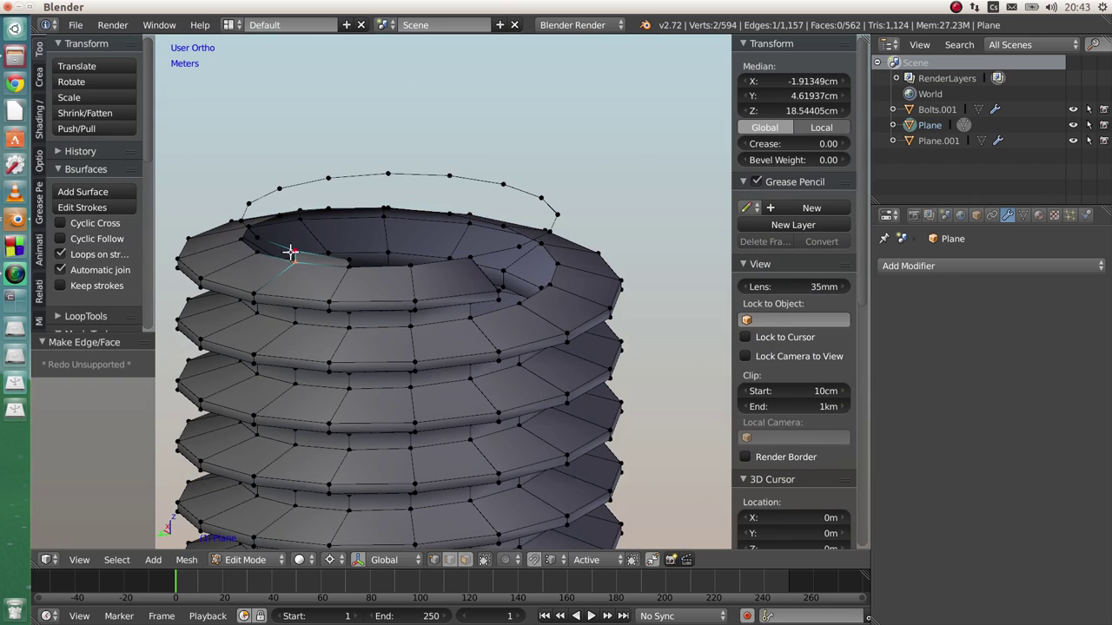
middle_click_drag(297, 253, 289, 242)
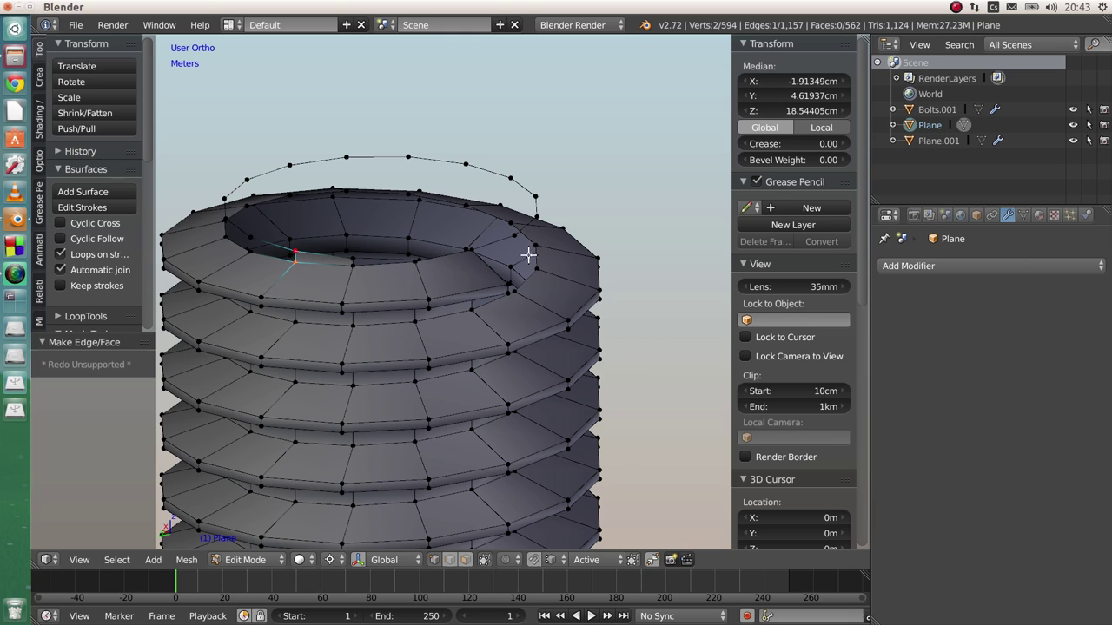
key("f")
key("f")
key("f")
key("f")
key("f")
key("f")
key("f")
key("f")
key("f")
key("f")
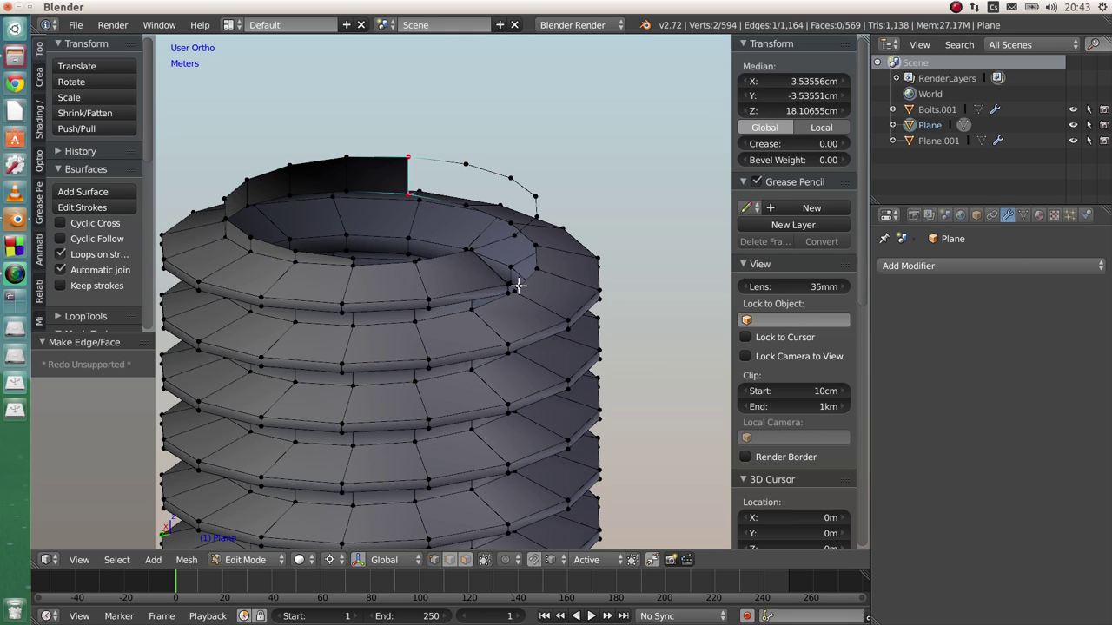
key("f")
key("f")
Add one centred loop cut running along the new inner wall
middle_click_drag(536, 290, 449, 291)
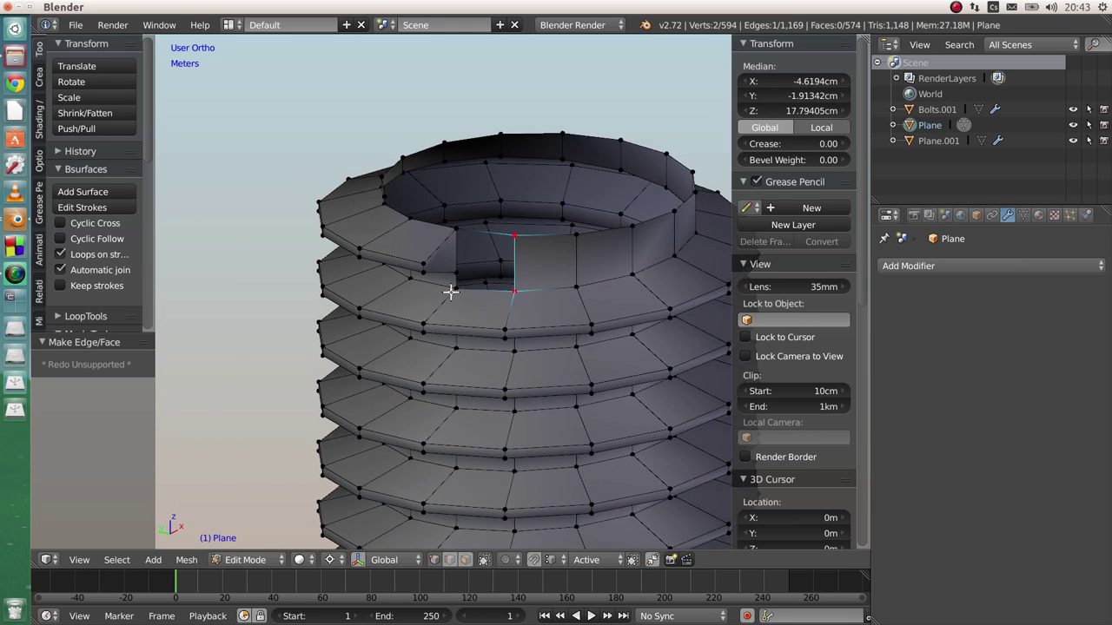
scroll(515, 277, "up", 4)
key("ctrl+r")
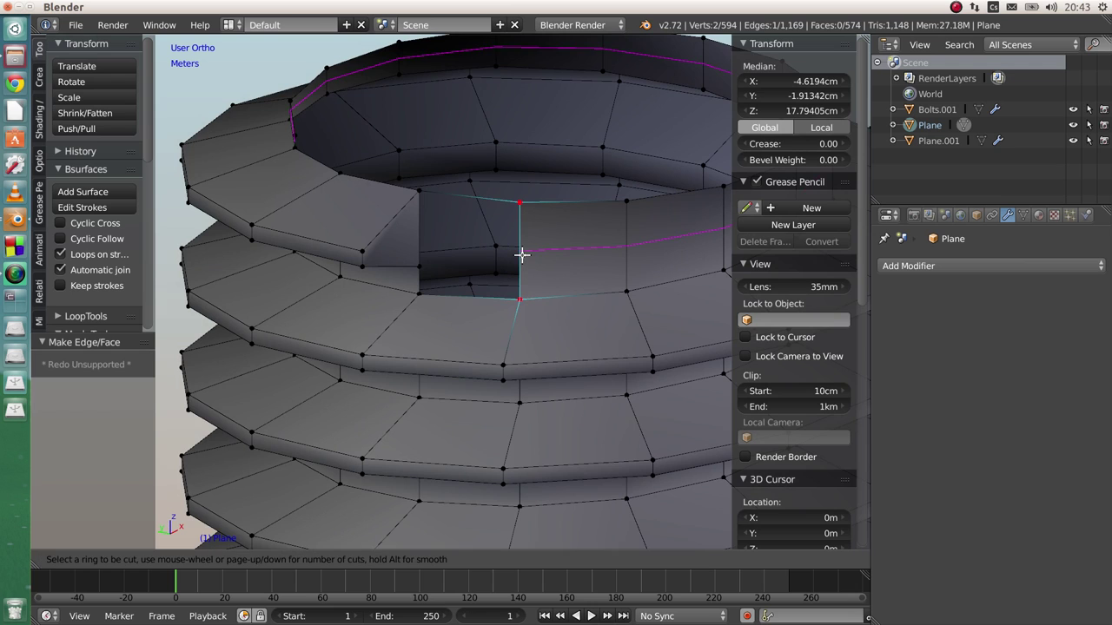
left_click(521, 255)
right_click(521, 255)
Fill the remaining gap between the thread's top end and the new wall with two stacked faces
middle_click_drag(487, 280, 505, 270)
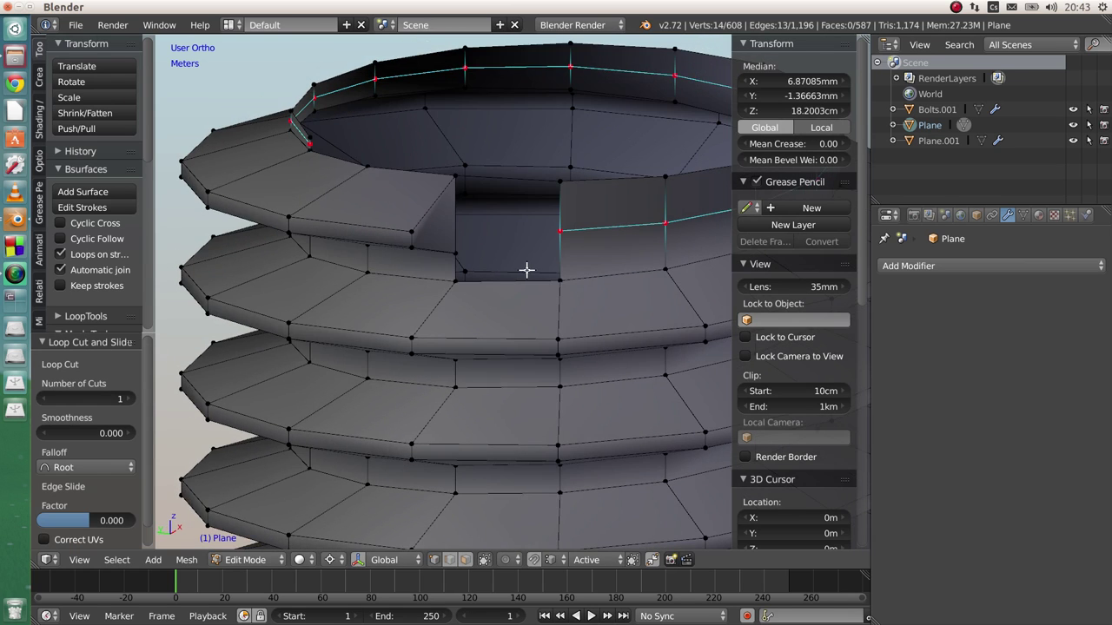
scroll(529, 270, "up", 2)
right_click(424, 286)
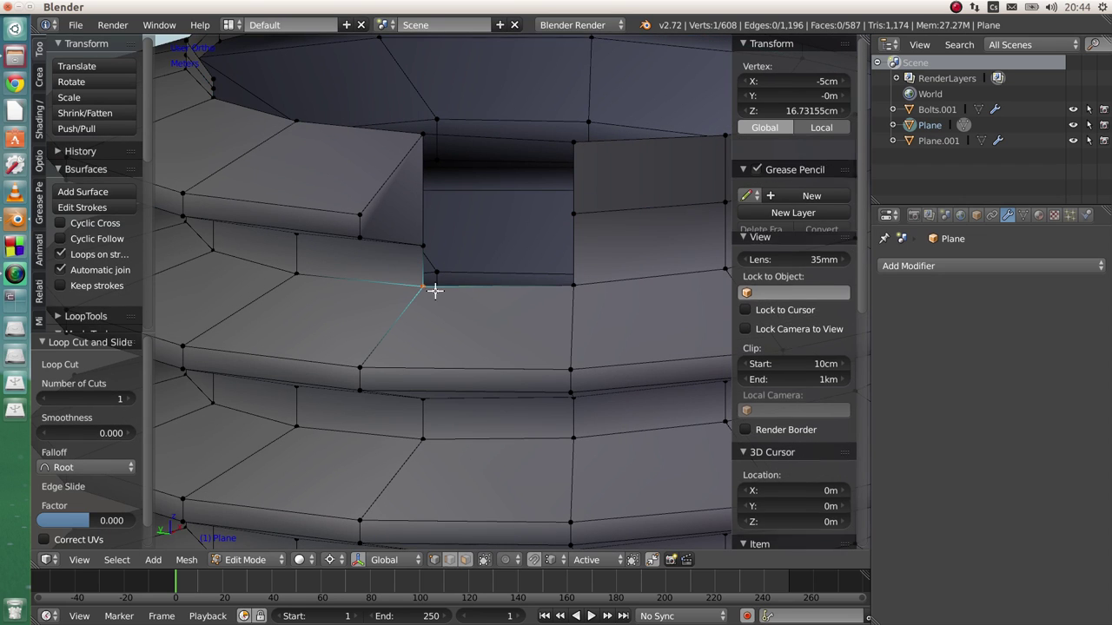
right_click(563, 284, "shift")
key("f")
Slide the middle vertex of the inner wall's open end back along its horizontal edge by a factor of 0.060
middle_click_drag(549, 284, 383, 206)
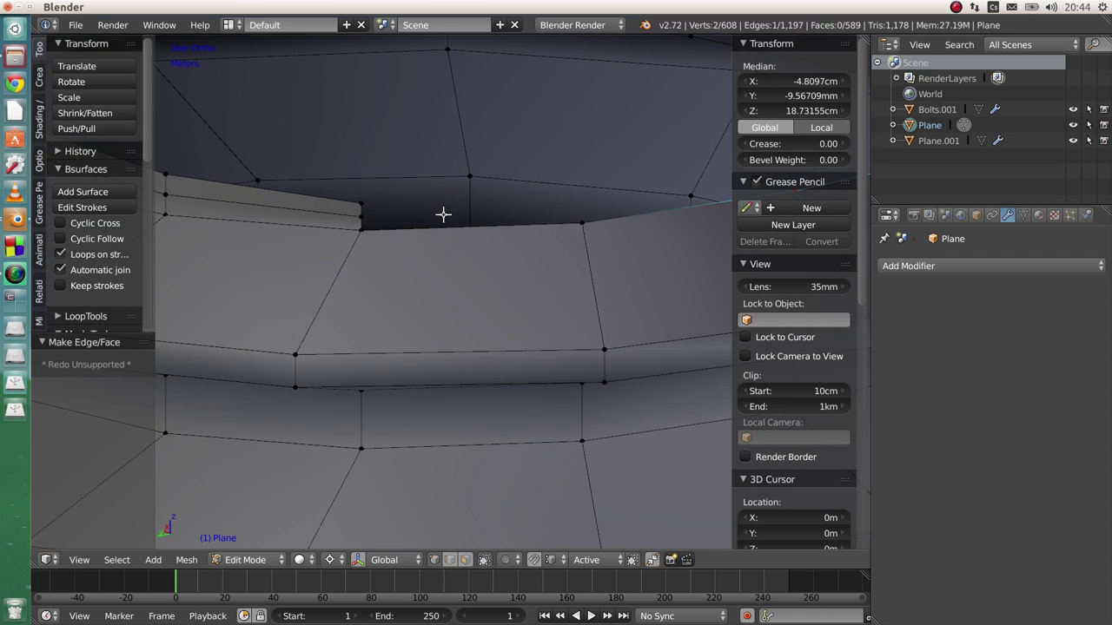
right_click(361, 217)
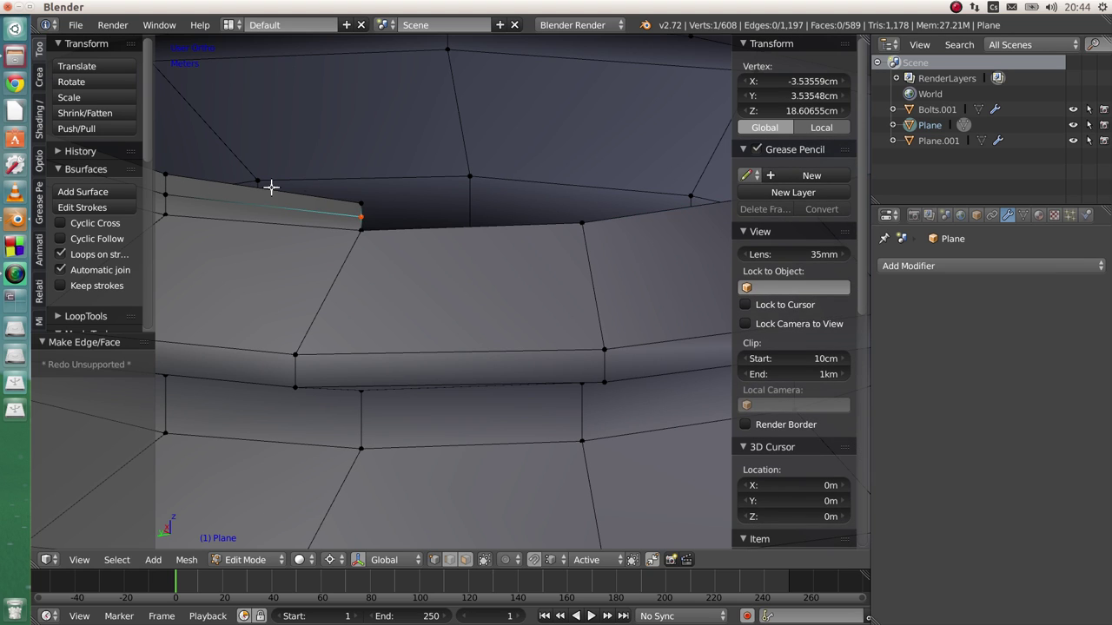
middle_click_drag(374, 223, 369, 202)
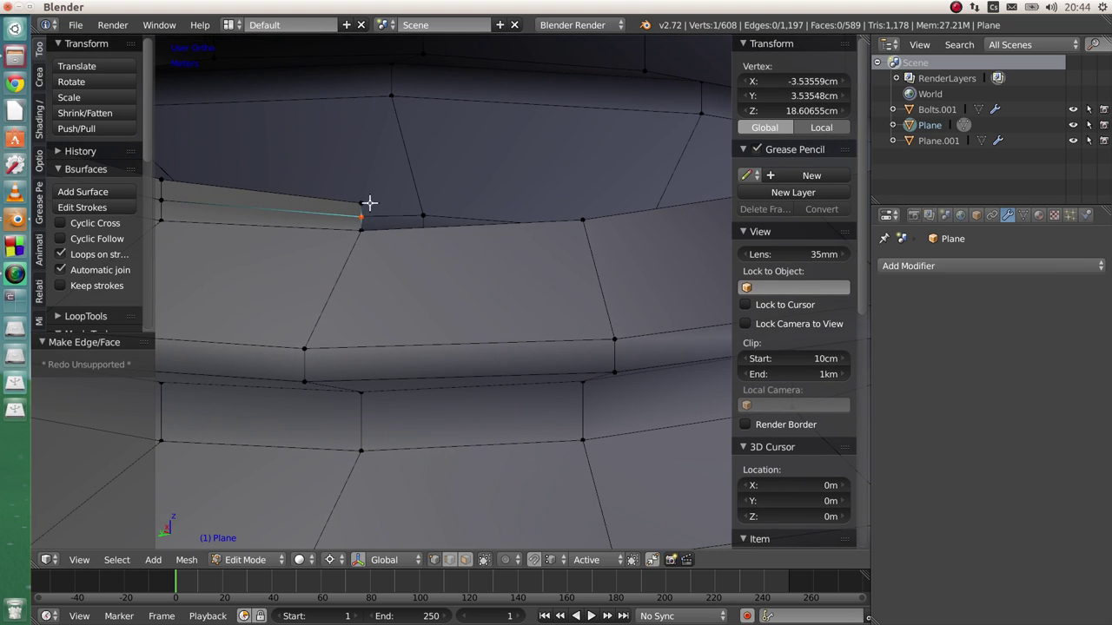
middle_click_drag(531, 203, 607, 201)
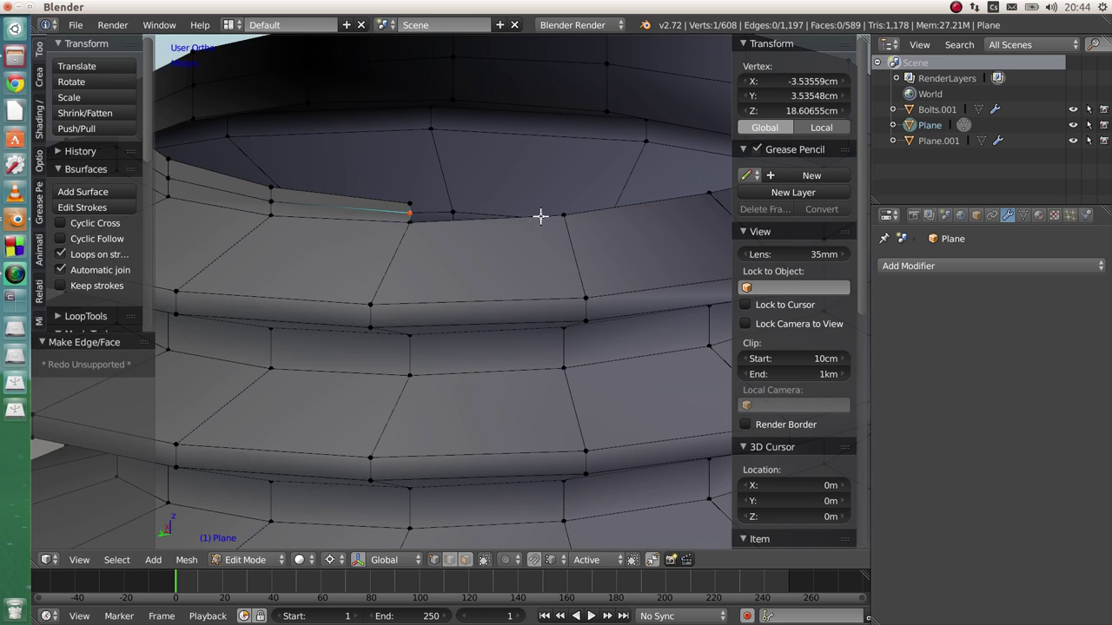
scroll(411, 212, "up", 4)
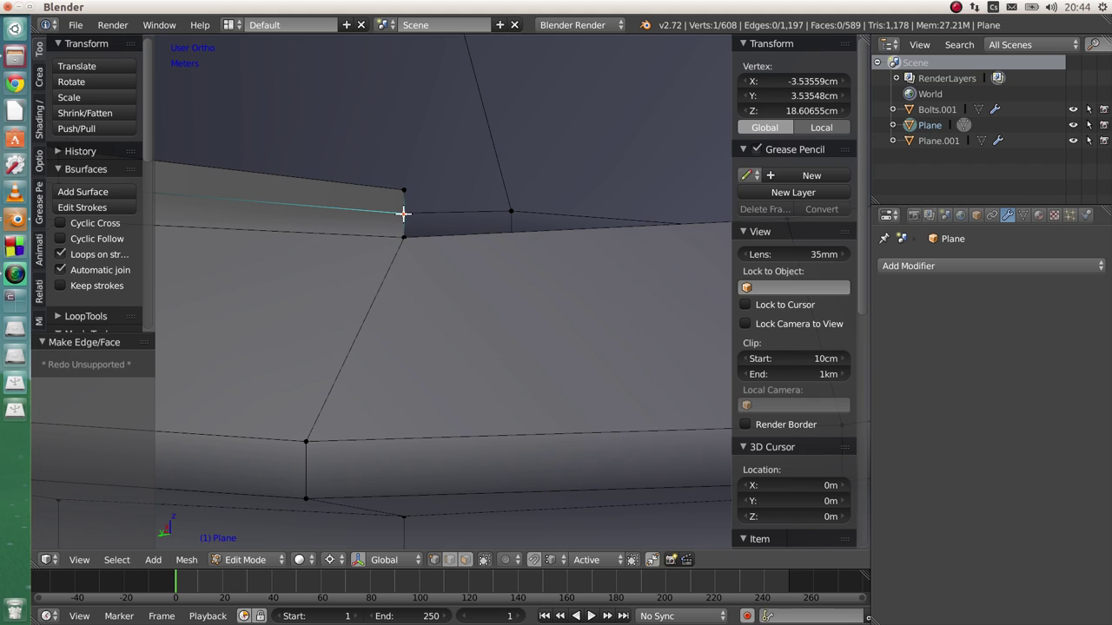
key("shift+v")
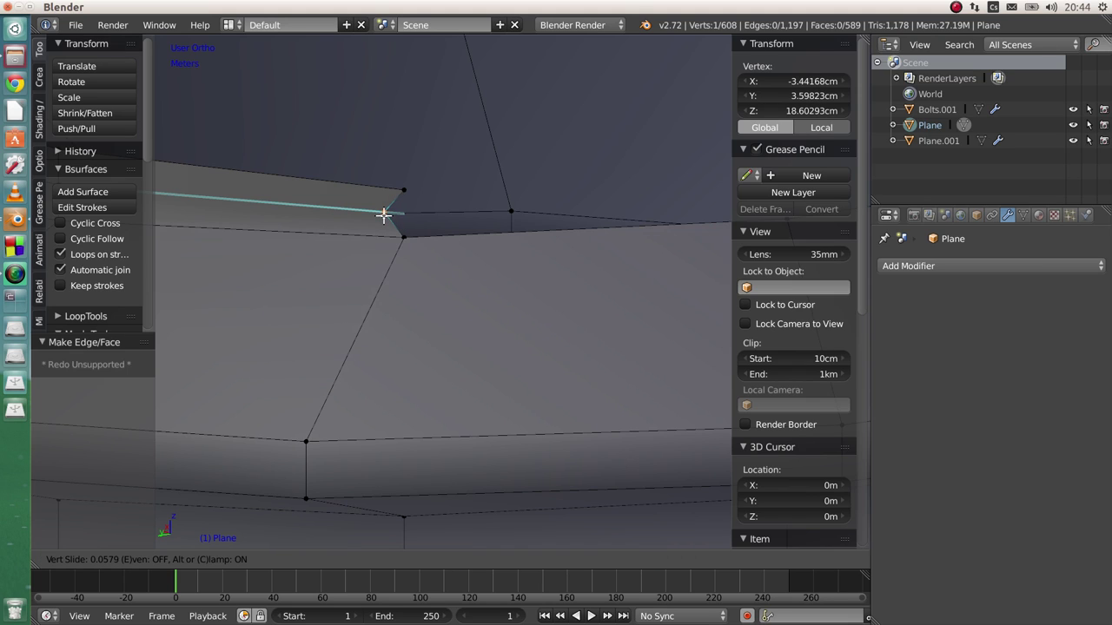
left_click(383, 215)
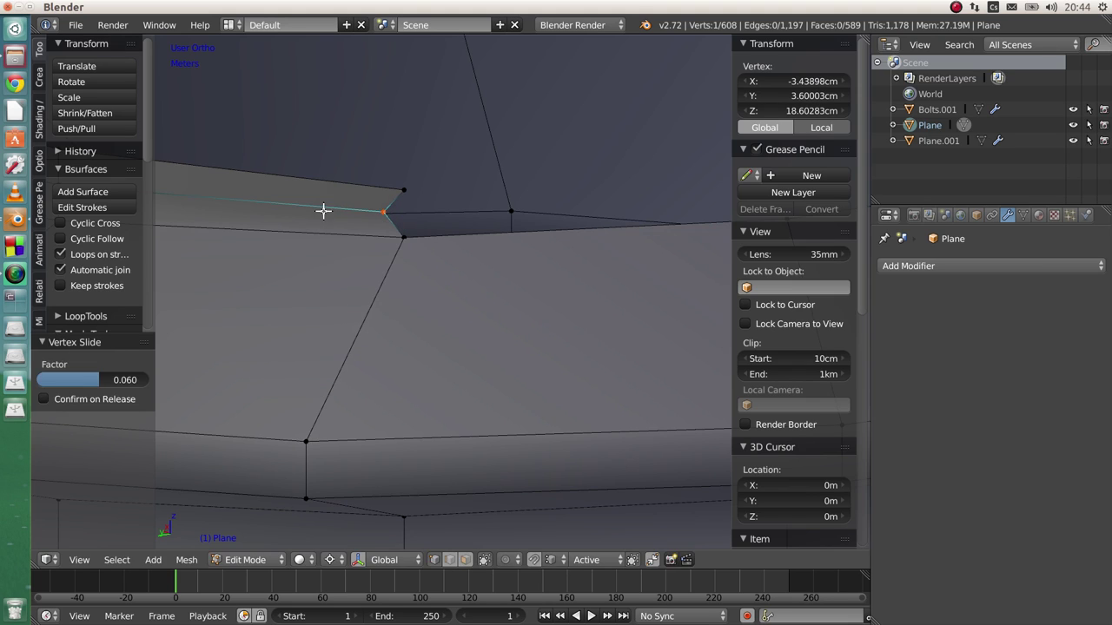
Make a face from the slid vertex and the corner vertex below it to close the gap in the inner wall
middle_click_drag(370, 238, 377, 239)
right_click(401, 236, "shift")
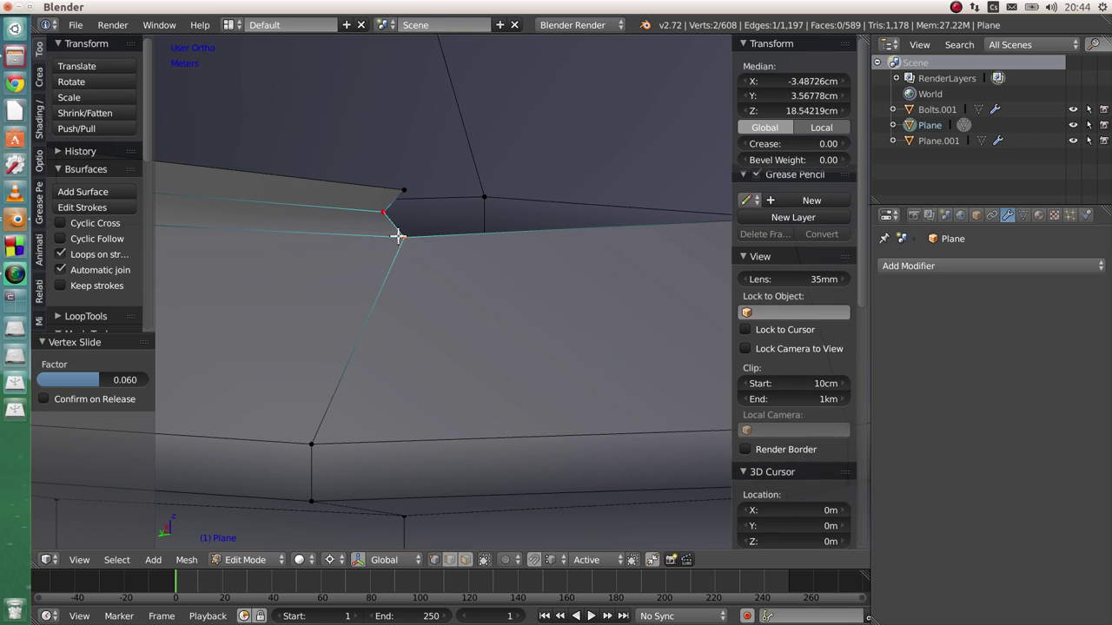
scroll(406, 234, "down", 2)
key("f")
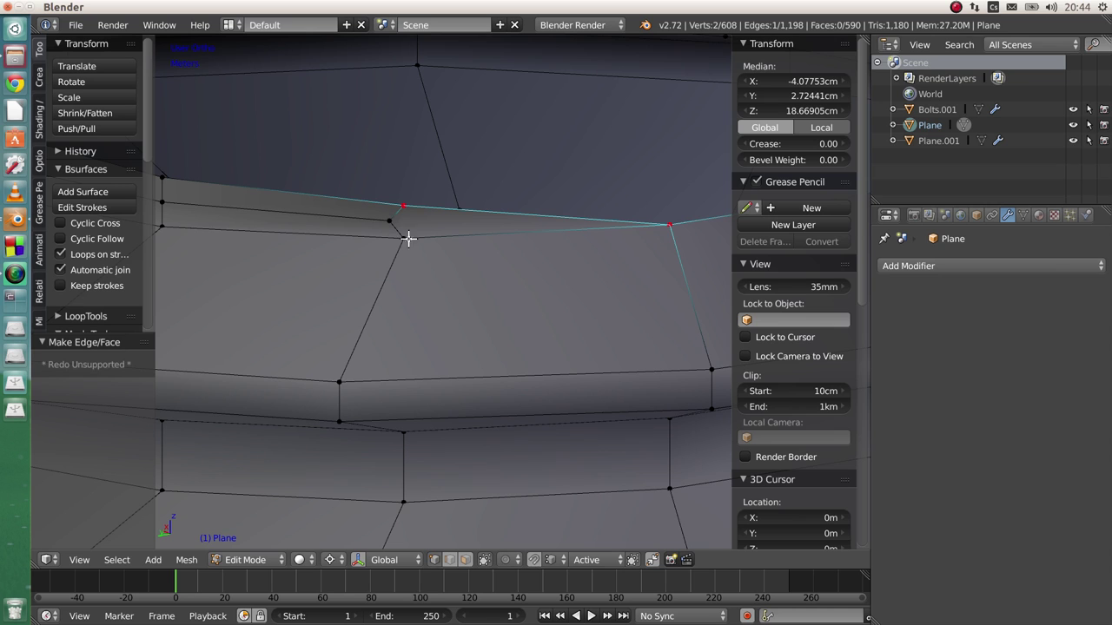
scroll(402, 208, "down", 5)
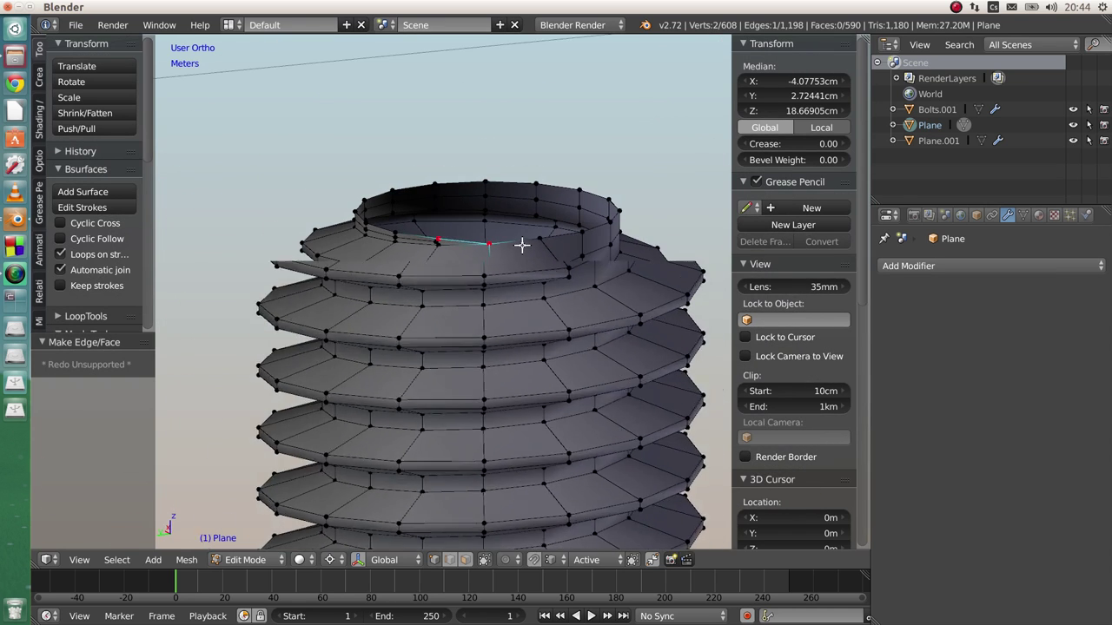
Select the top rim's edge loop and extrude it upward about 2.7 mm along Z
scroll(512, 245, "up", 4)
right_click(612, 218, "alt")
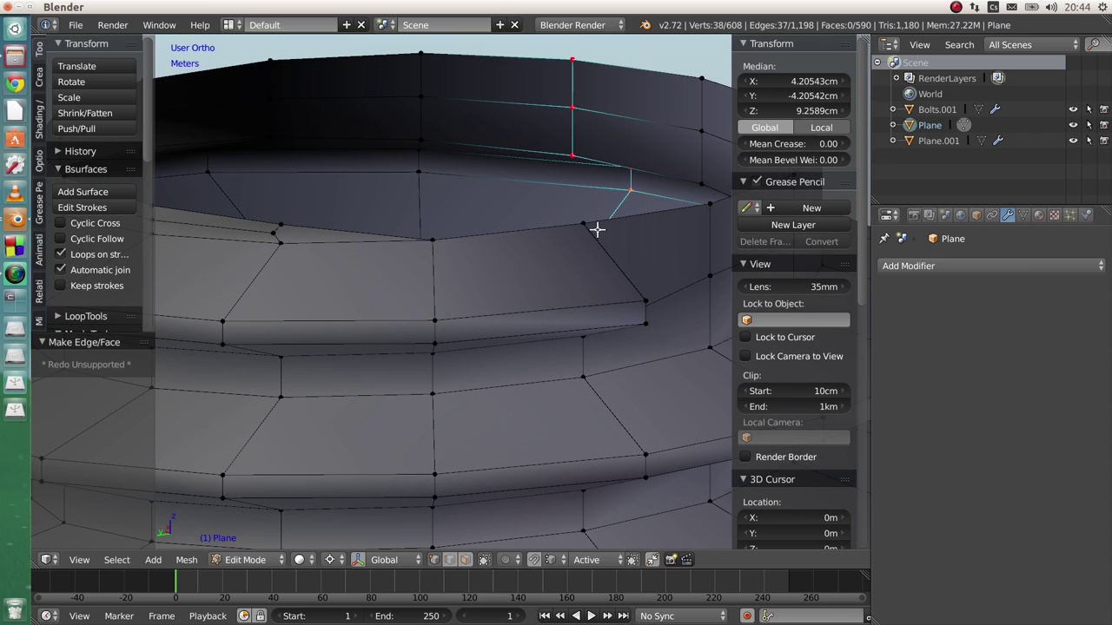
right_click(615, 222, "alt")
scroll(293, 226, "down", 3)
scroll(350, 200, "up", 3)
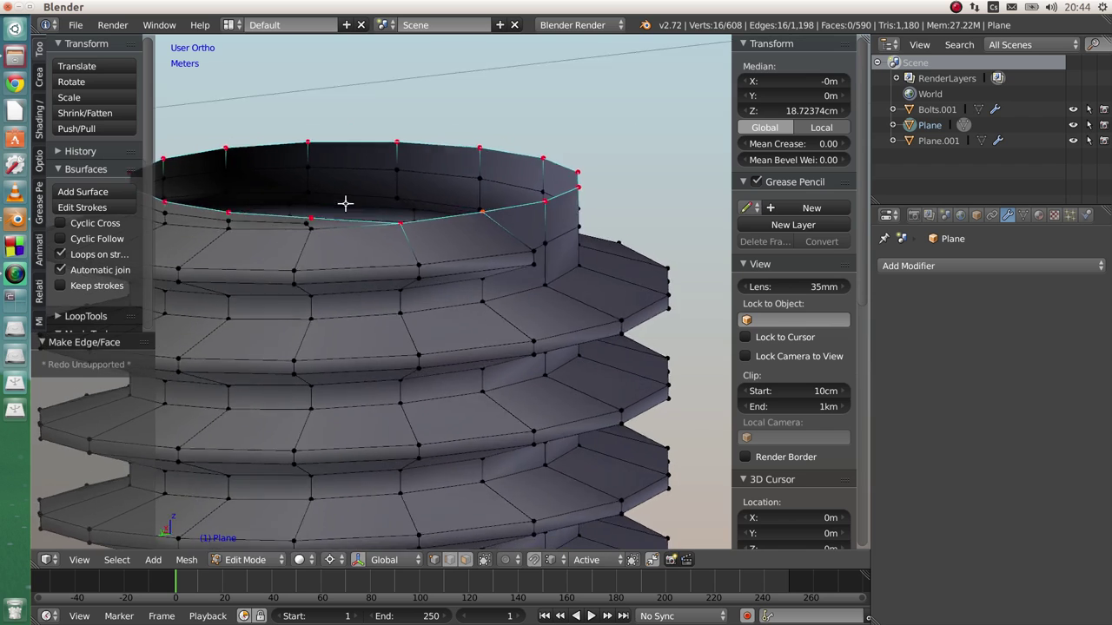
key("e")
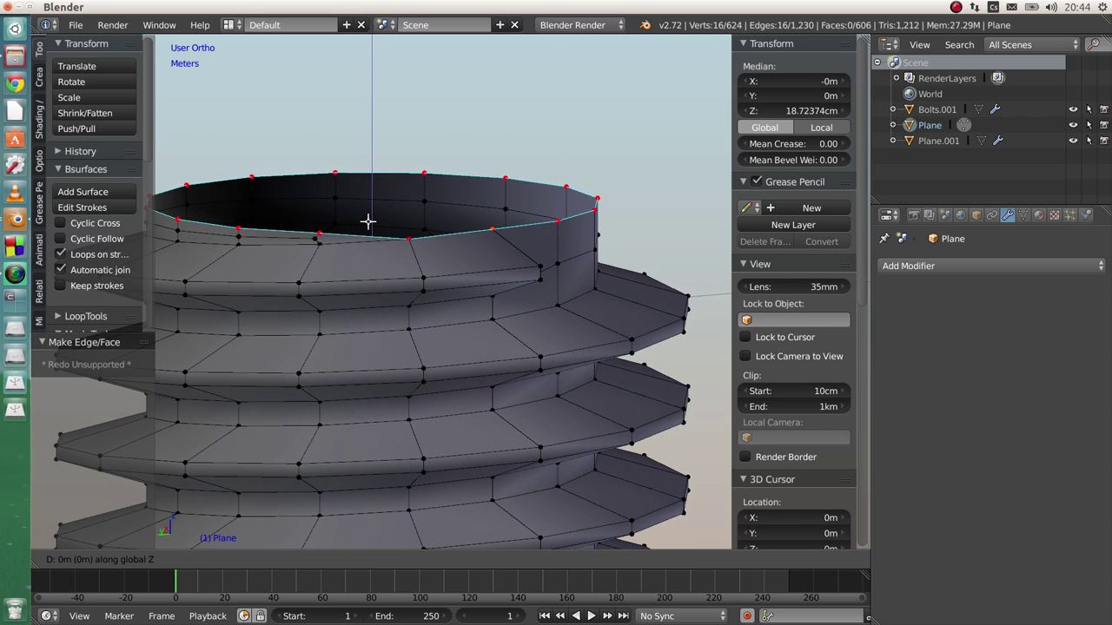
key("z")
left_click(371, 218)
middle_click_drag(371, 217, 390, 240)
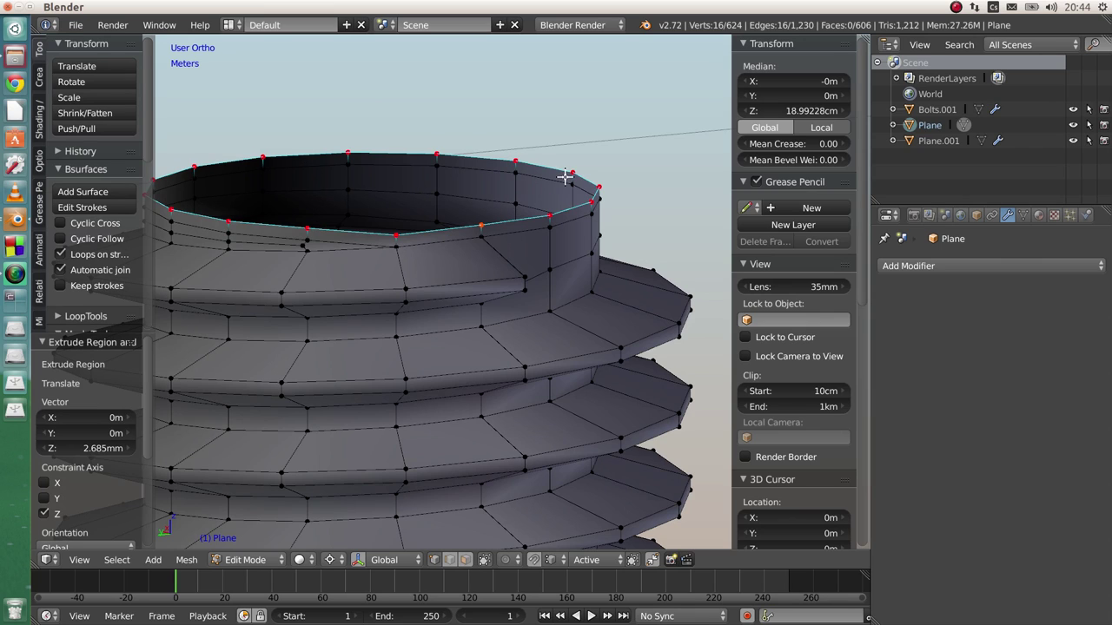
Set the pivot to Median Point, flatten the top rim by scaling it to 0 along Z, and return to Object Mode
left_click(330, 560)
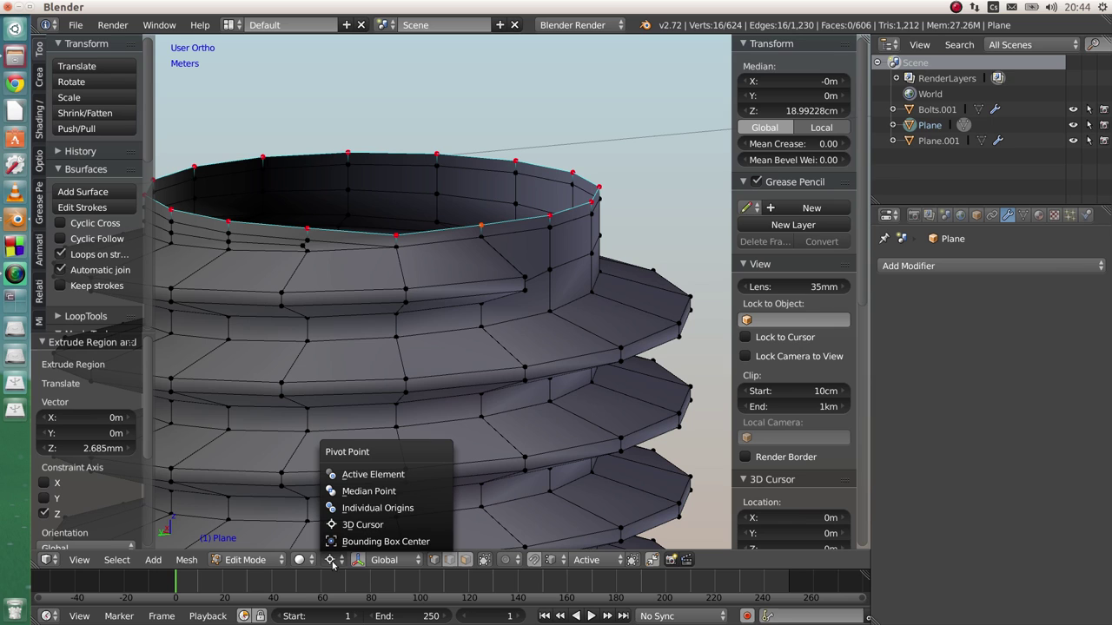
left_click(354, 492)
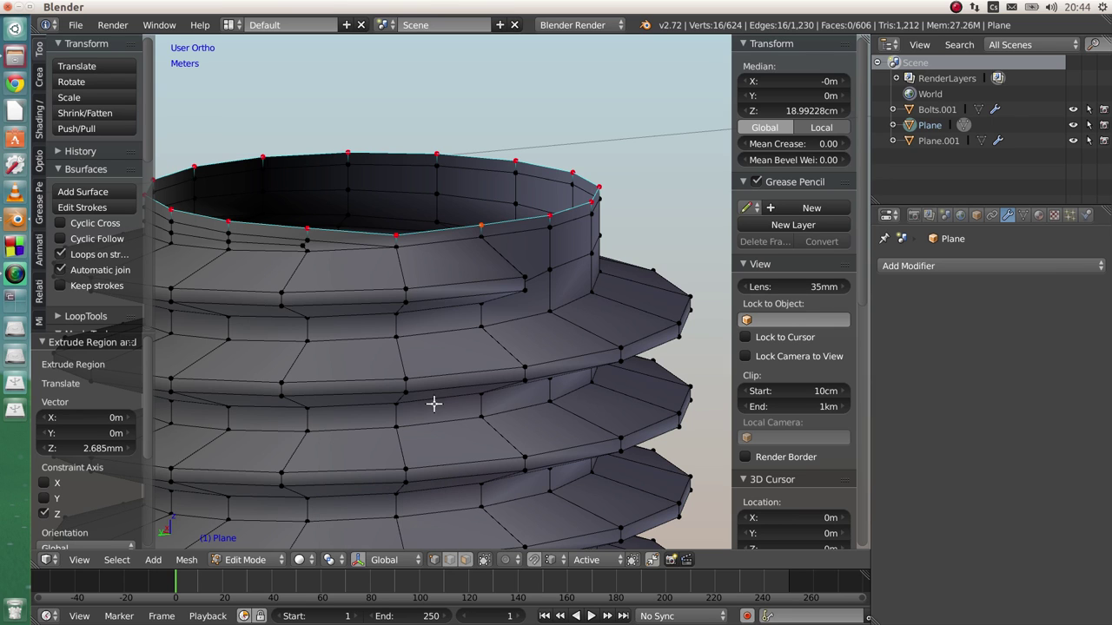
middle_click_drag(412, 351, 367, 292)
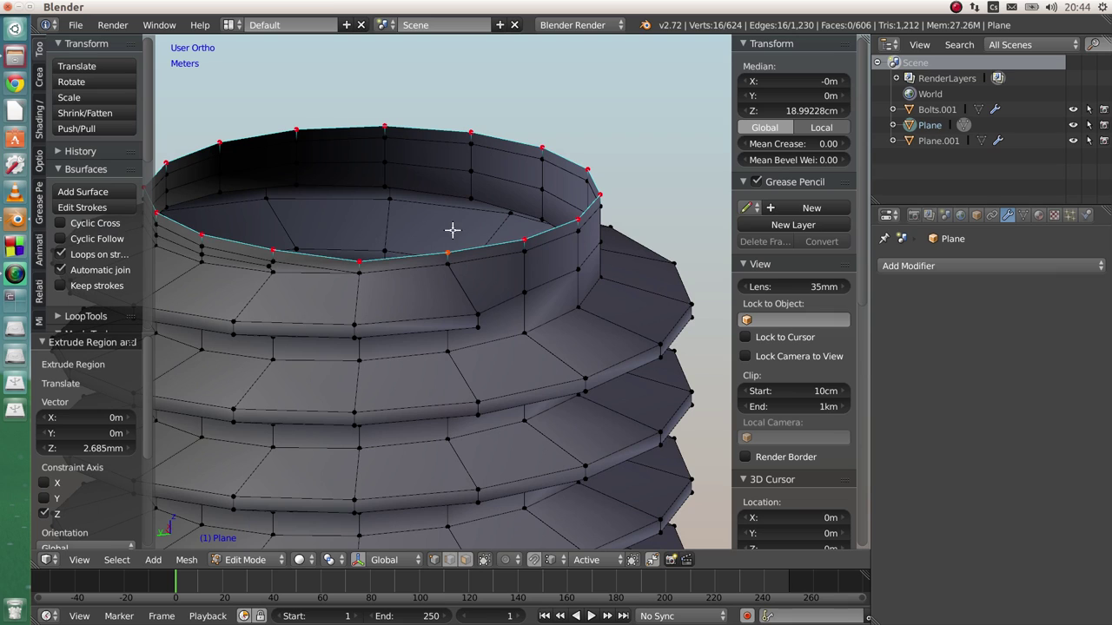
key("s")
key("z")
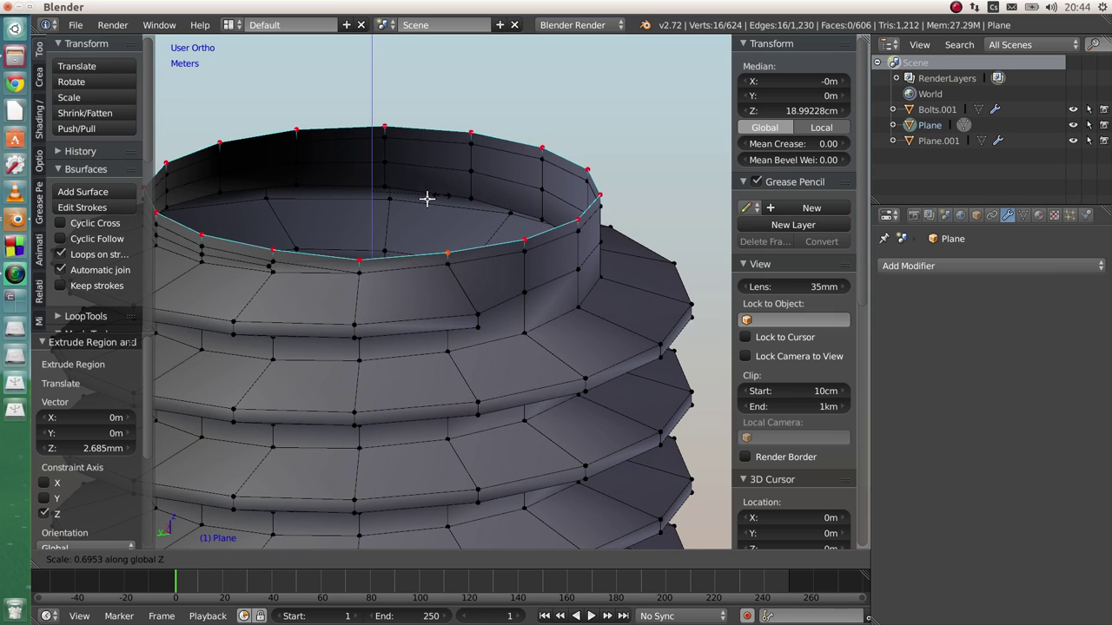
key("0")
key("Return")
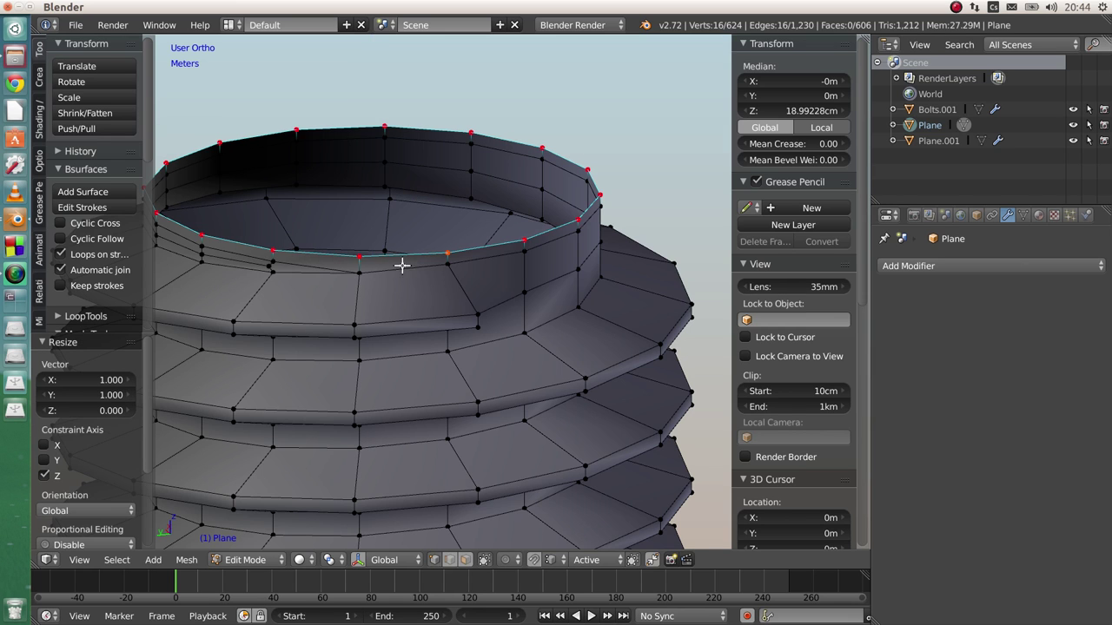
middle_click_drag(405, 280, 345, 283)
key("Tab")
left_click(380, 262)
scroll(395, 286, "down", 5)
scroll(322, 304, "up", 5)
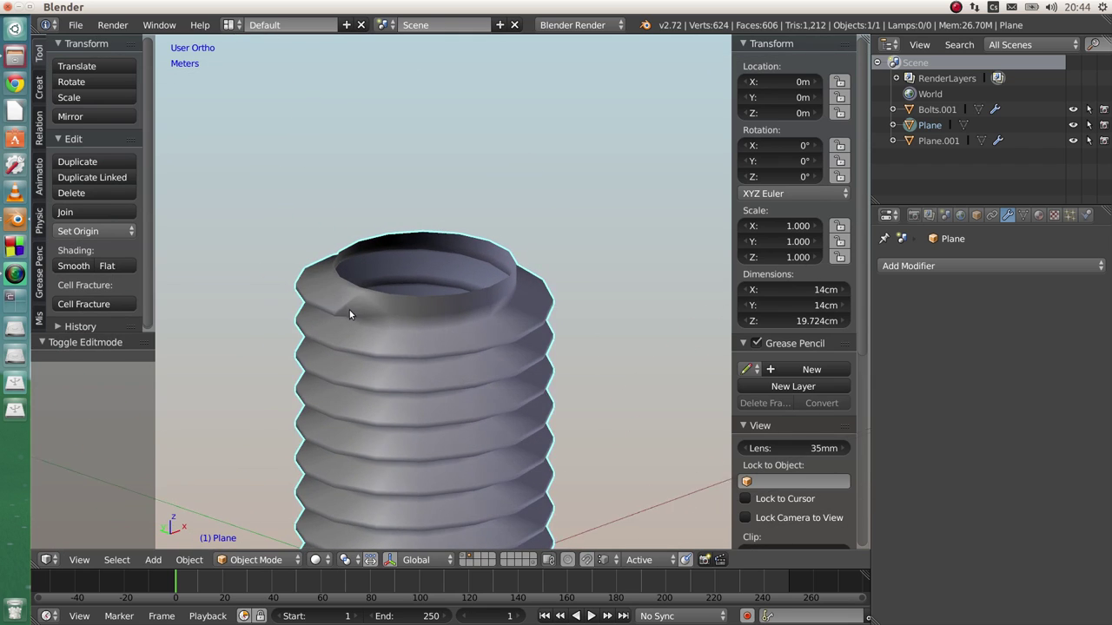
In Edit Mode, move the two outer vertices at the thread's top end about 1.47 cm in X and 0.52 mm in Y, keeping Z locked
key("Tab")
left_click(453, 320)
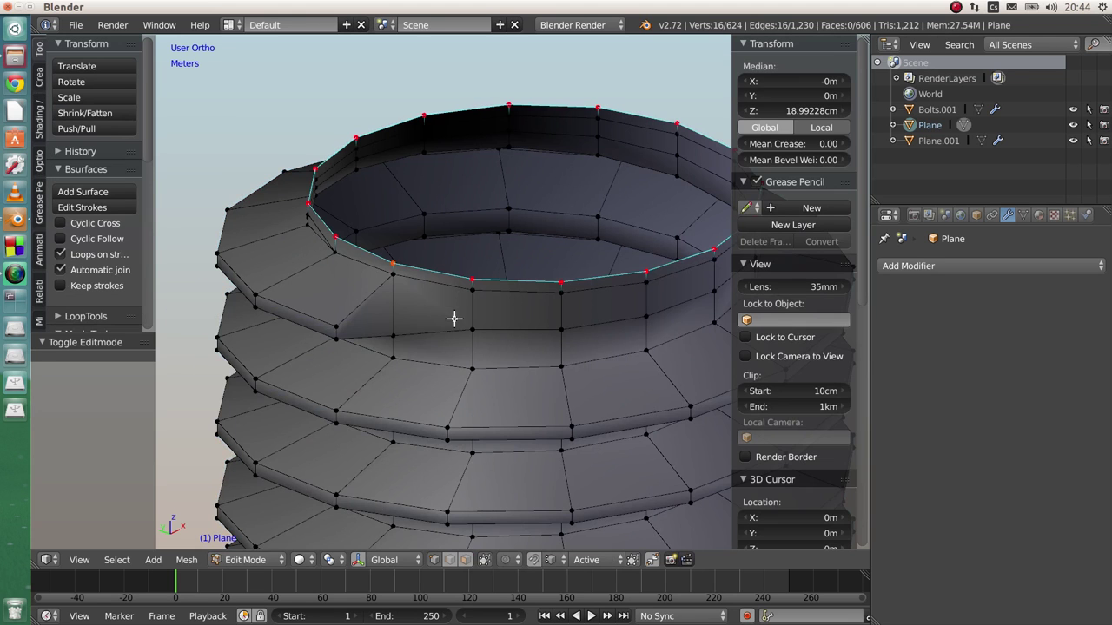
right_click(333, 326)
right_click(338, 335, "shift")
middle_click_drag(347, 327, 347, 344)
key("g")
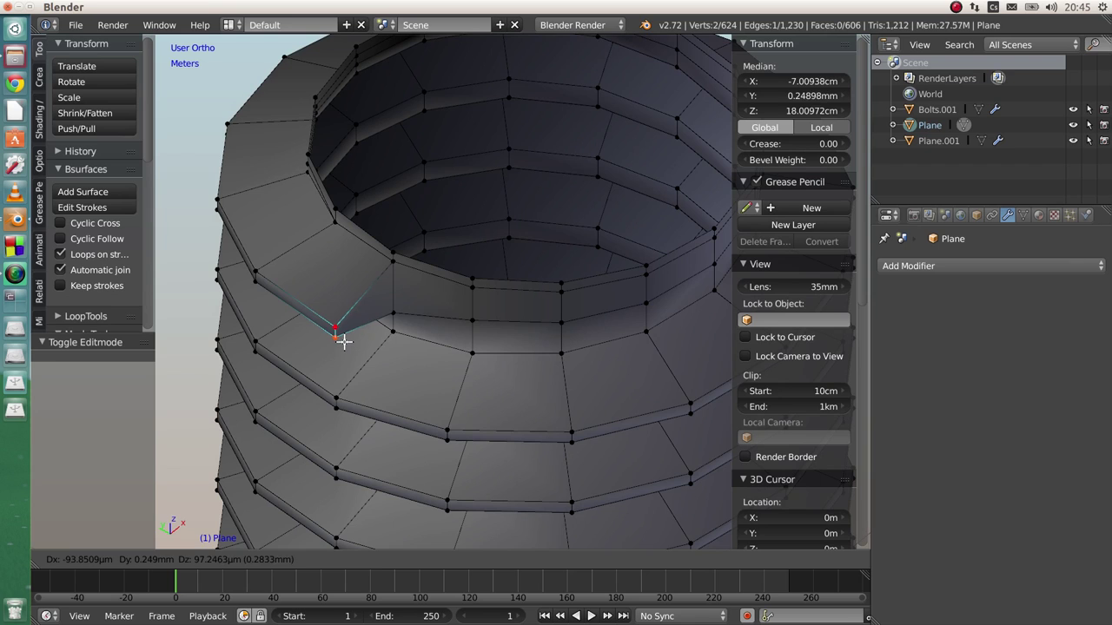
key("shift+z")
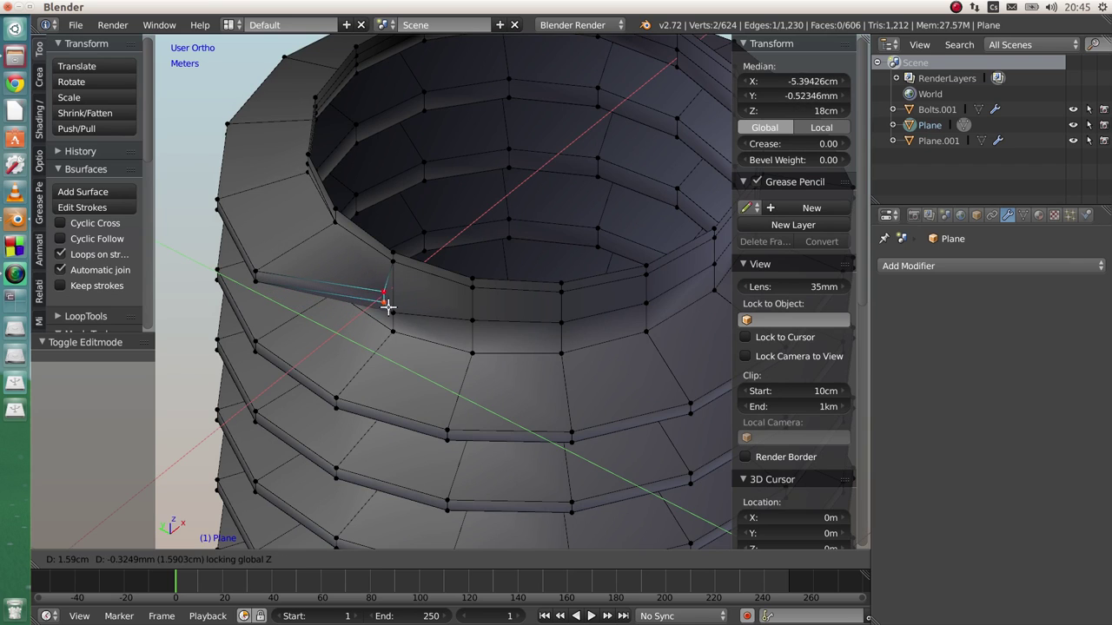
left_click(379, 303)
Move the next pair of outer thread vertices inward about 6.9 mm in X and 0.8 mm in Y, with Z locked
right_click(256, 277)
right_click(259, 291, "shift")
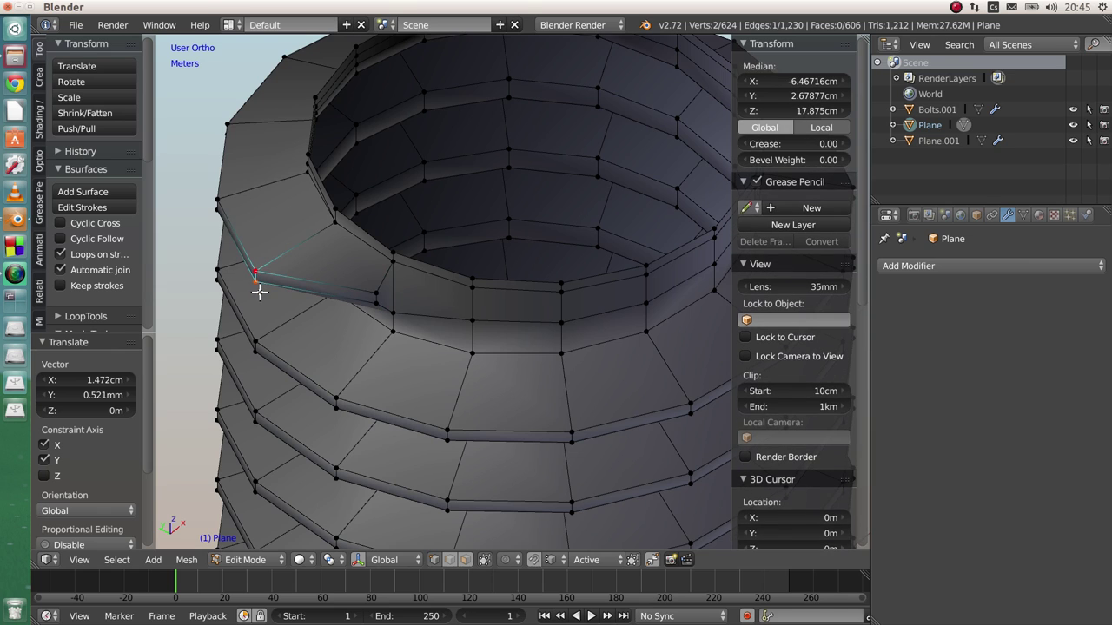
key("g")
key("shift+z")
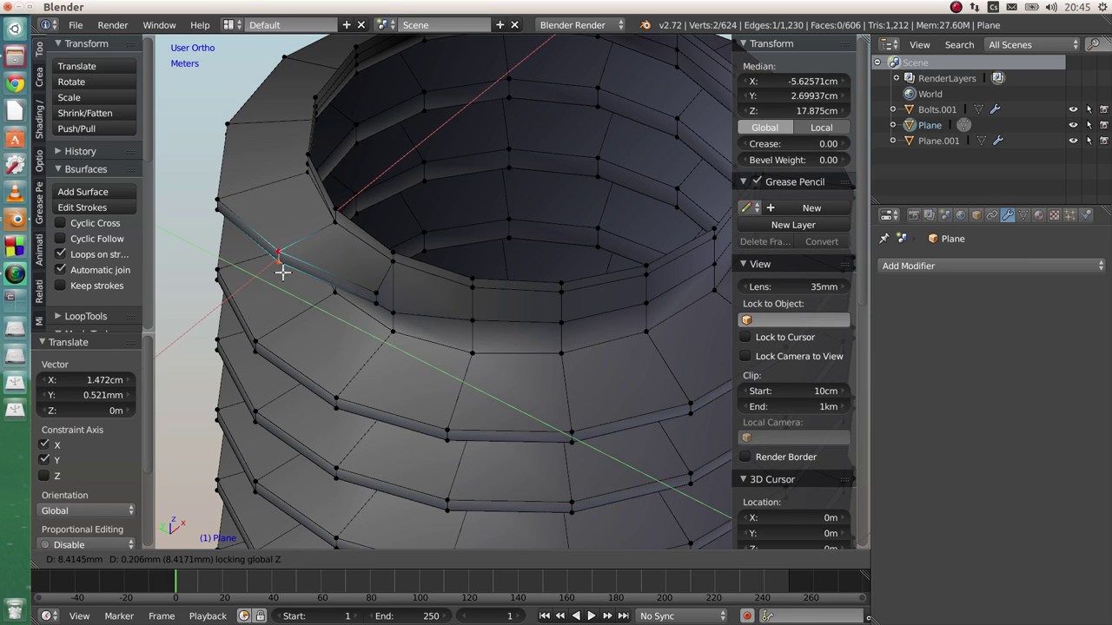
left_click(235, 211)
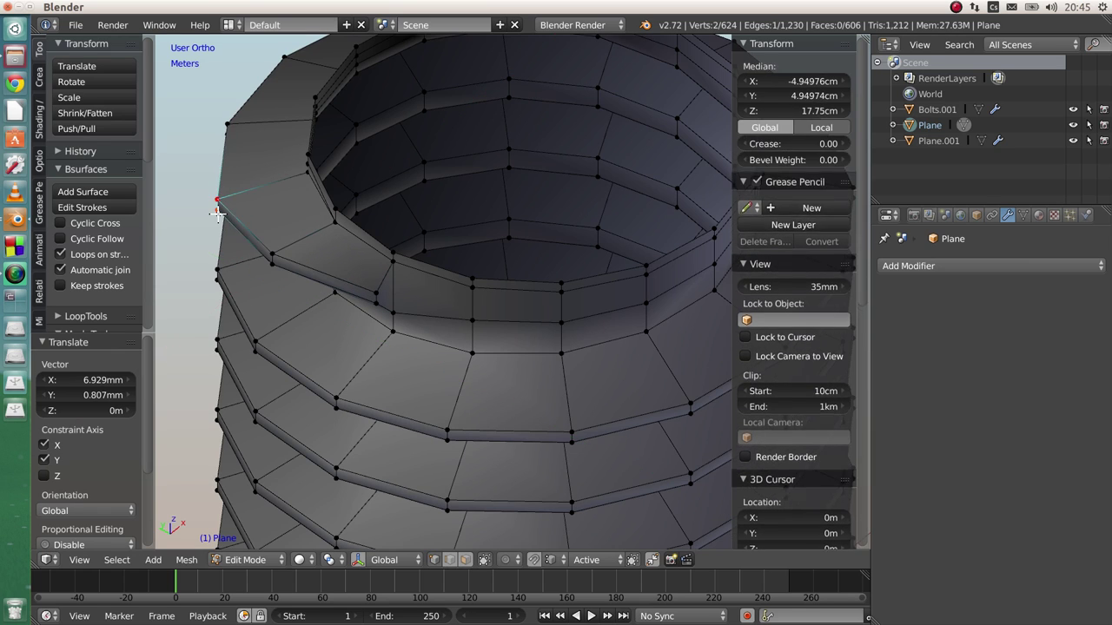
Move the third pair of outer thread vertices inward about 2.7 mm in X and -1.7 mm in Y, with Z locked
key("g")
key("shift+z")
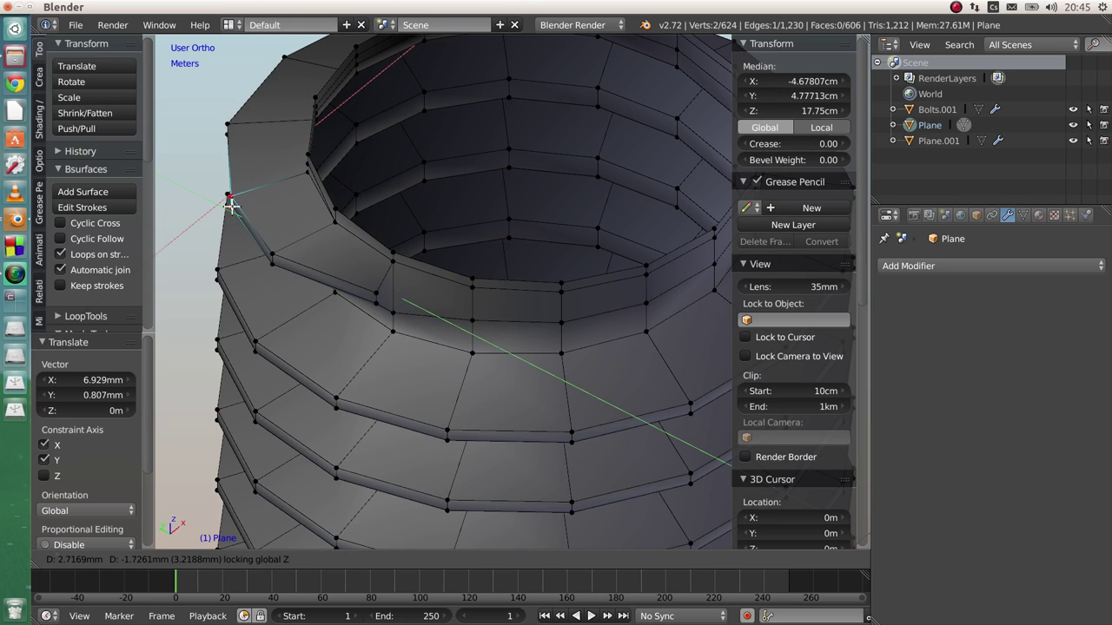
left_click(231, 203)
middle_click_drag(231, 203, 273, 246)
scroll(273, 246, "down", 4)
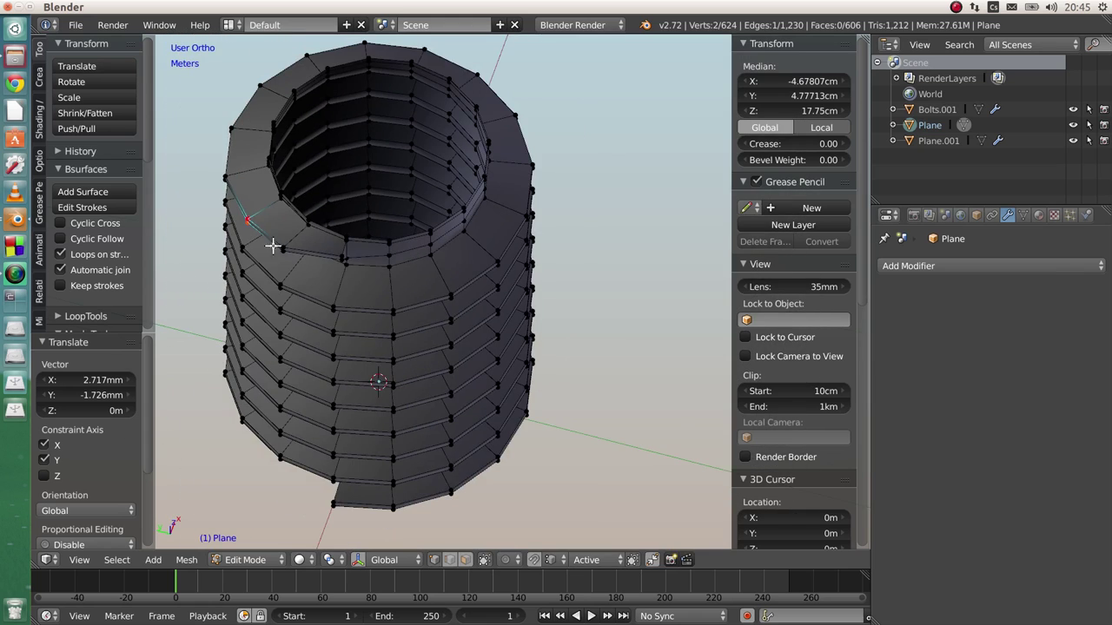
Return to Object Mode and add a Subdivision Surface modifier to the threaded object
key("Tab")
left_click(259, 268)
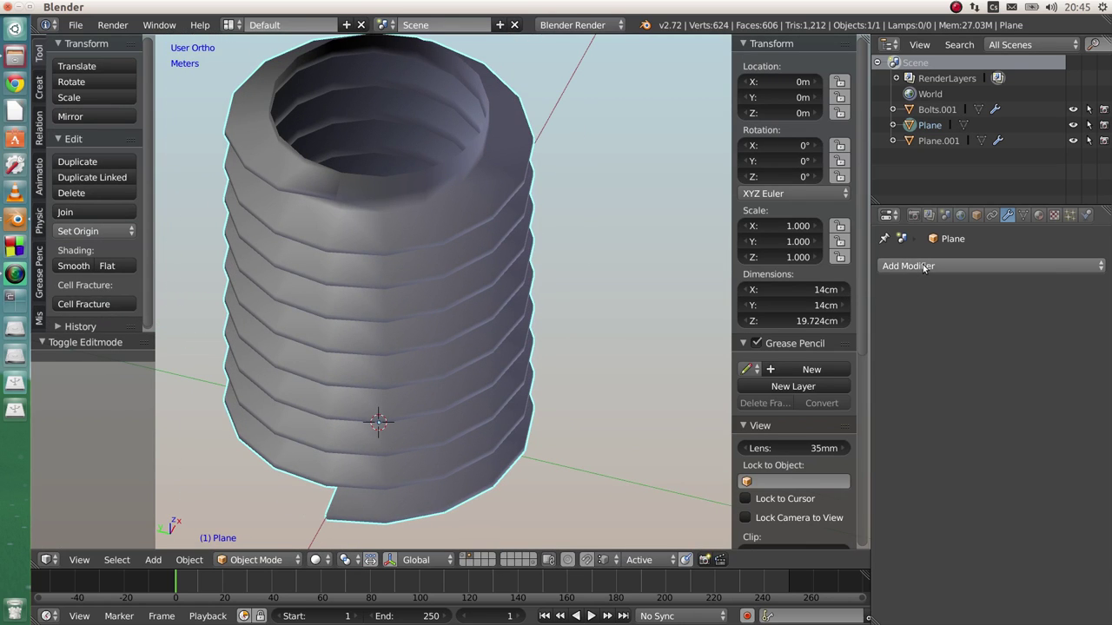
left_click(918, 266)
left_click(804, 520)
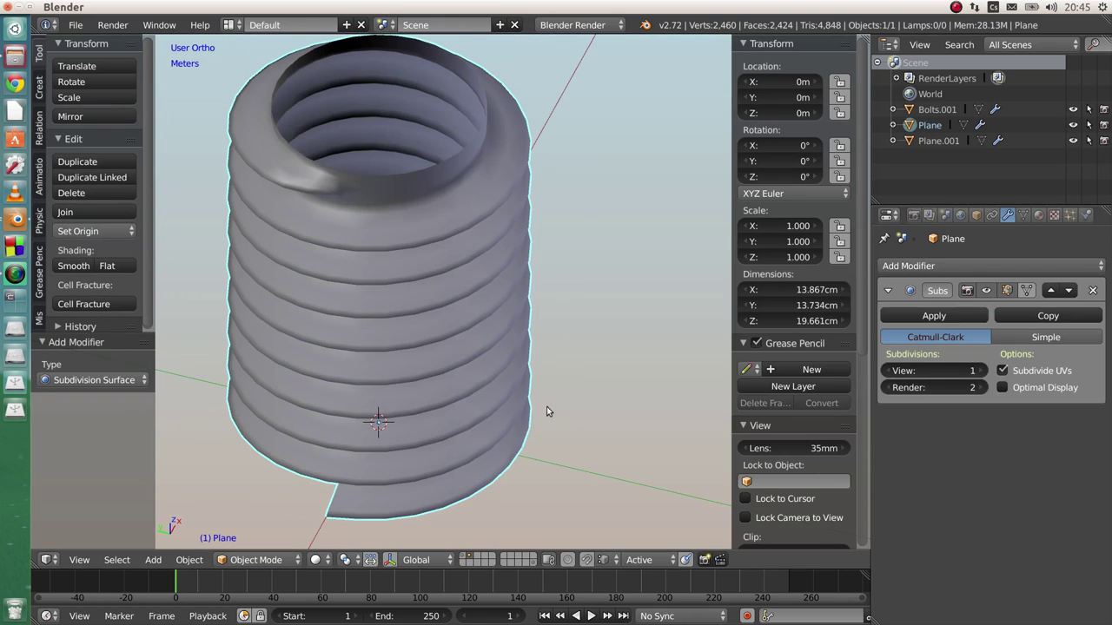
mouse_move(546, 407)
middle_mouse_down()
mouse_move(459, 346)
mouse_move(471, 313)
mouse_move(529, 294)
mouse_move(679, 294)
mouse_move(578, 280)
mouse_move(457, 289)
mouse_move(491, 186)
mouse_move(450, 315)
middle_mouse_up()
In Edit Mode, extrude the top rim's edge loop upward about 8 cm along Z to form the shank, and return to Object Mode
key("Tab")
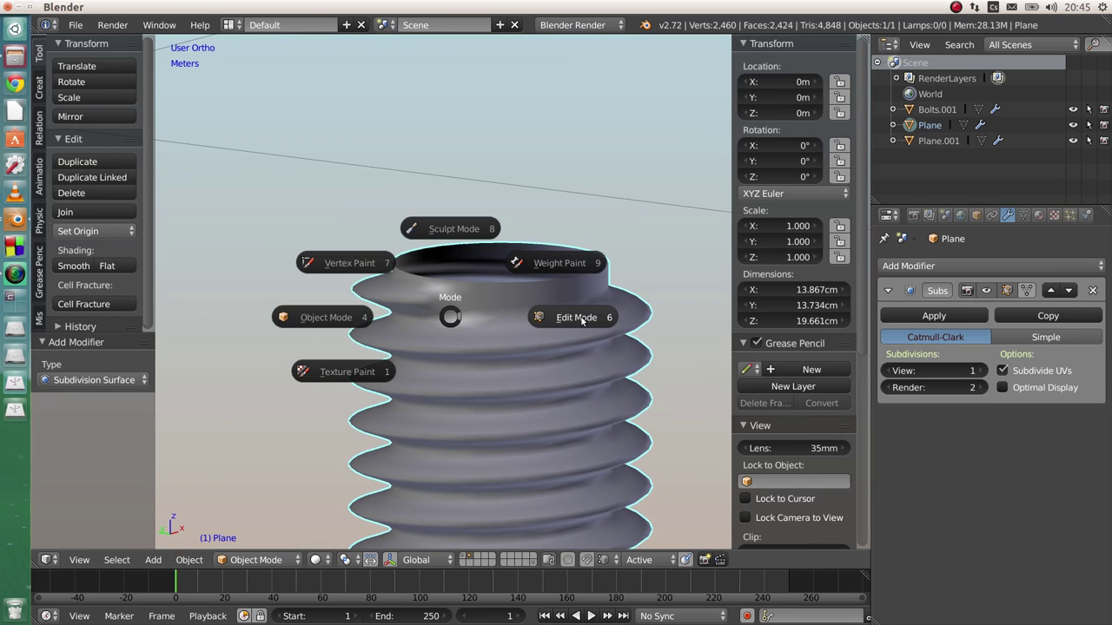
left_click(346, 315)
key("Tab")
left_click(620, 307)
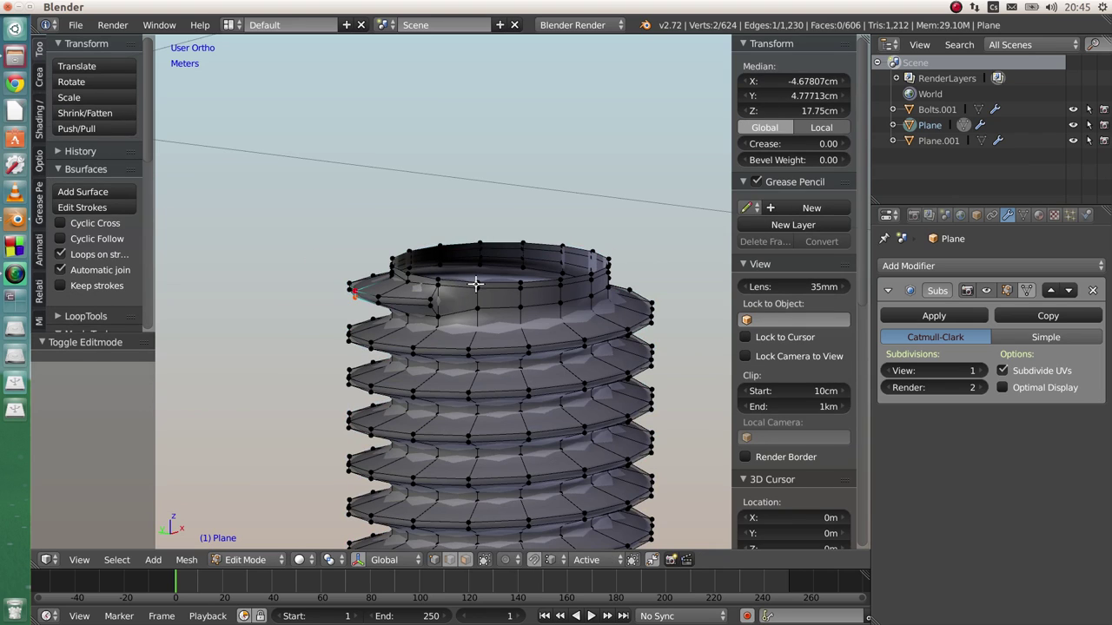
right_click(465, 282, "alt")
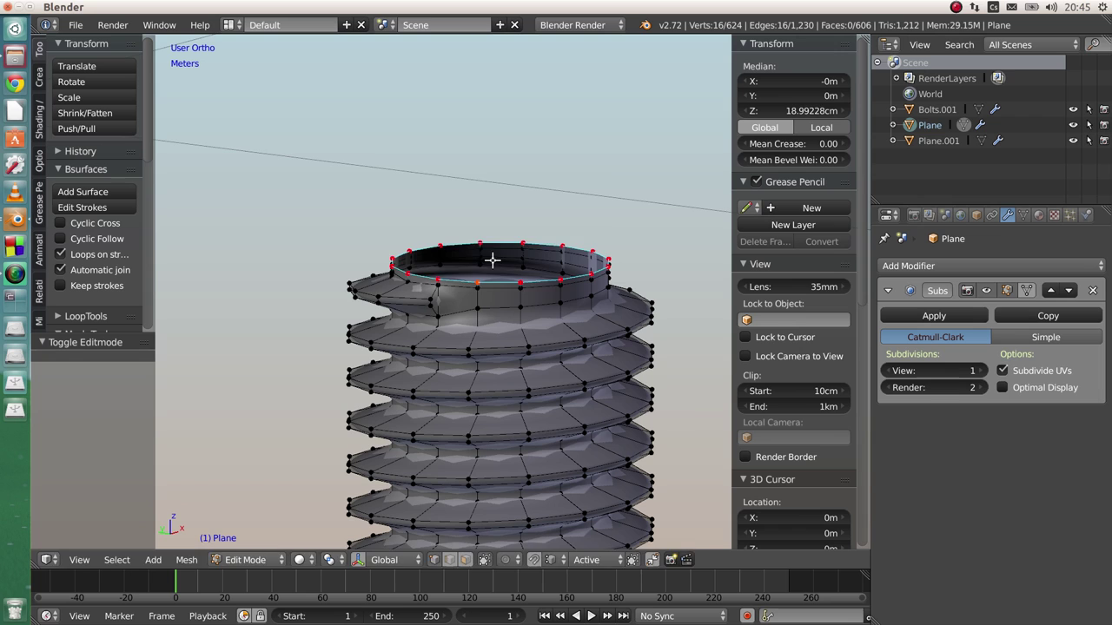
key("e")
left_click(496, 82)
key("Tab")
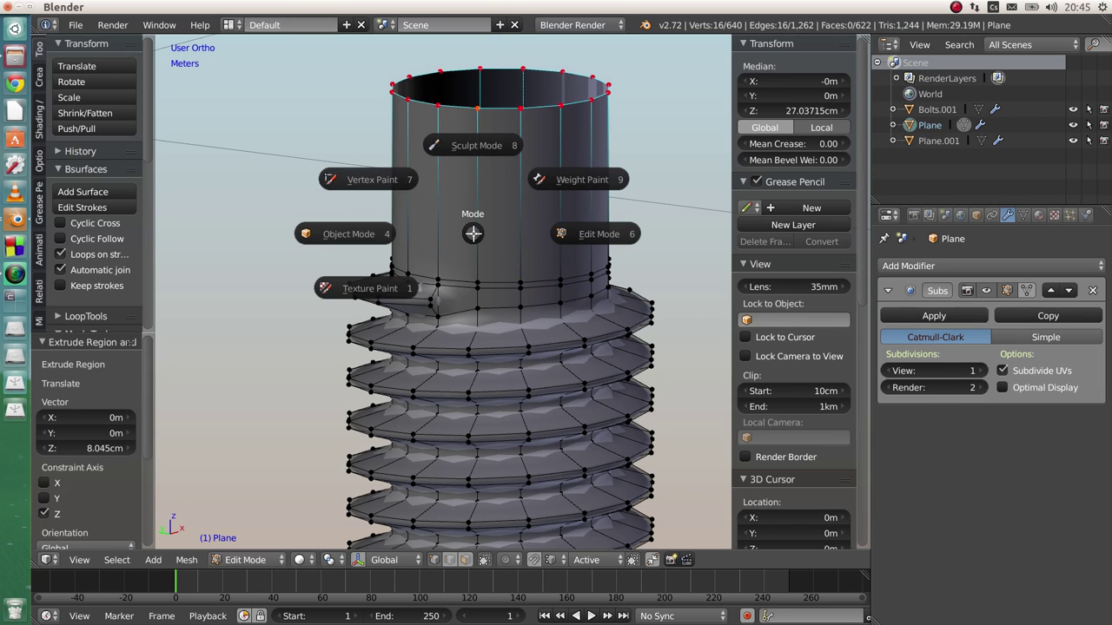
left_click(346, 233)
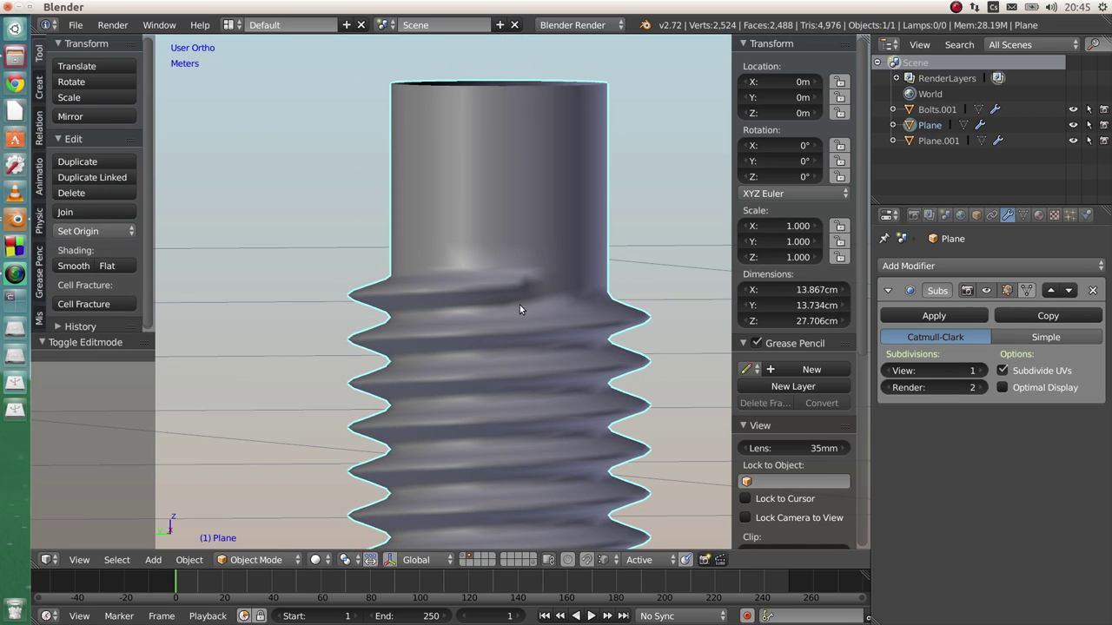
In Edit Mode, fill a face across the open end of the lowest thread turn, starting from its outer edge
middle_click_drag(519, 309, 546, 249)
middle_click_drag(515, 377, 525, 395)
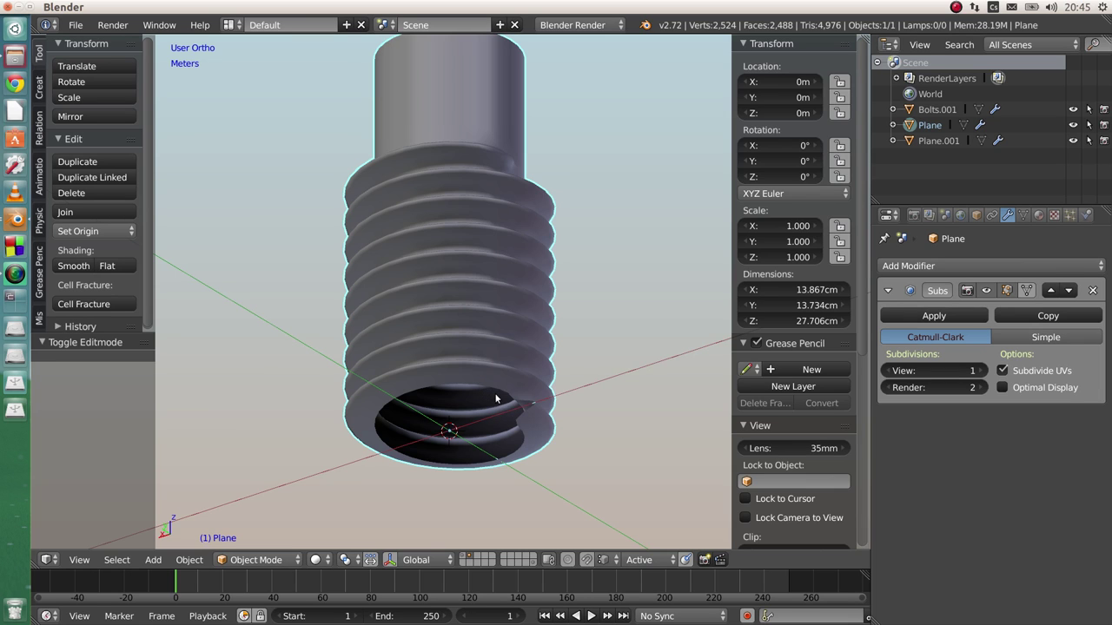
middle_click_drag(496, 398, 522, 435)
scroll(521, 435, "up", 5)
key("Tab")
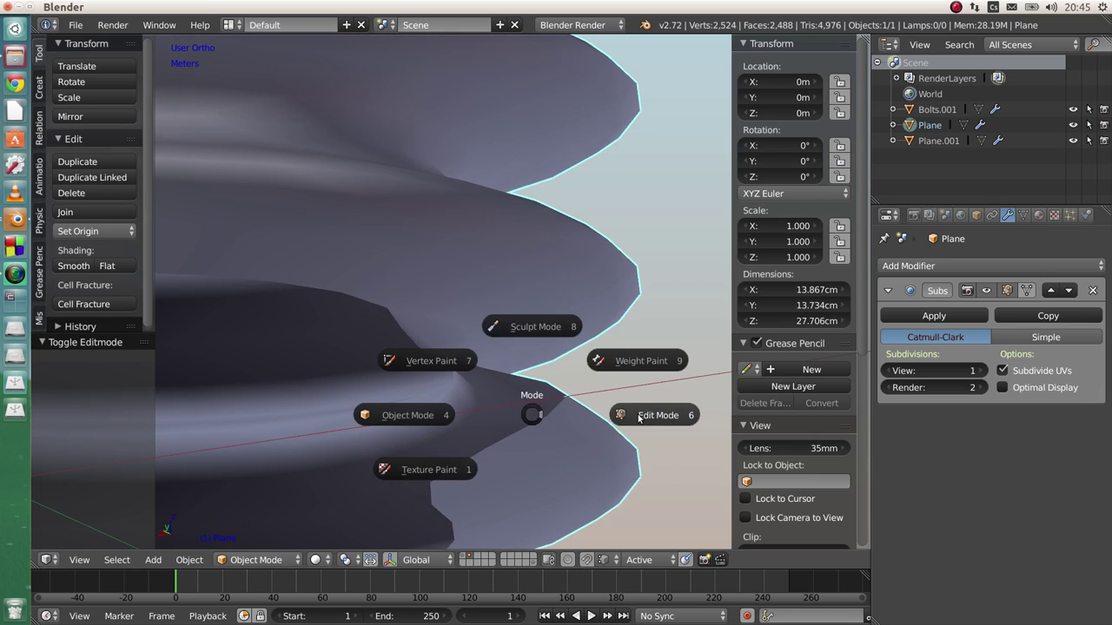
left_click(639, 419)
right_click(563, 377)
right_click(562, 413, "shift")
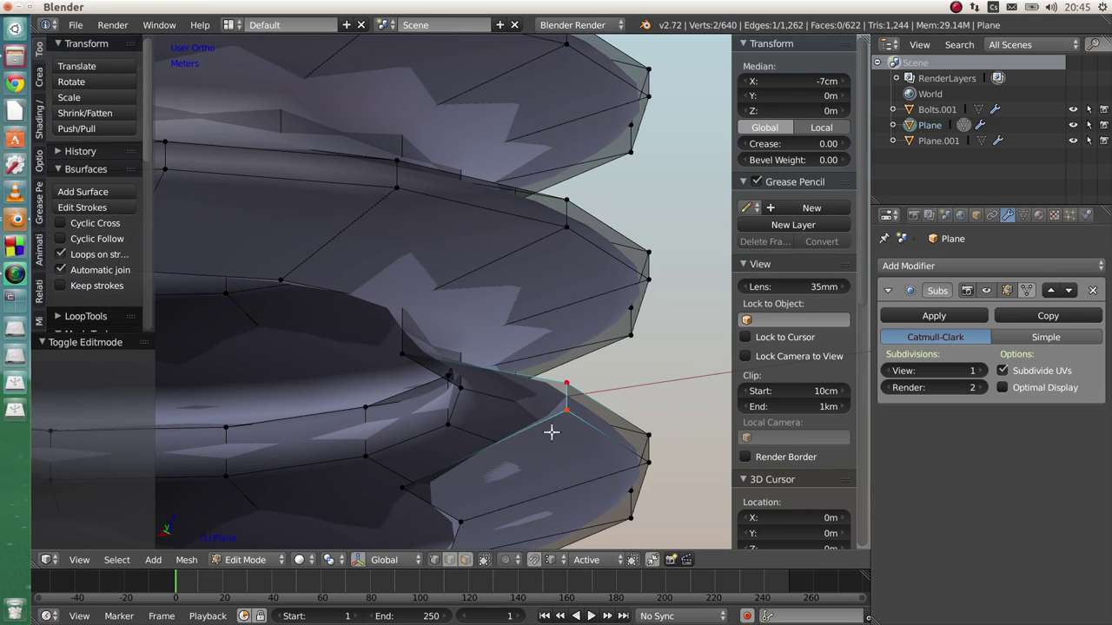
middle_click_drag(551, 432, 516, 355)
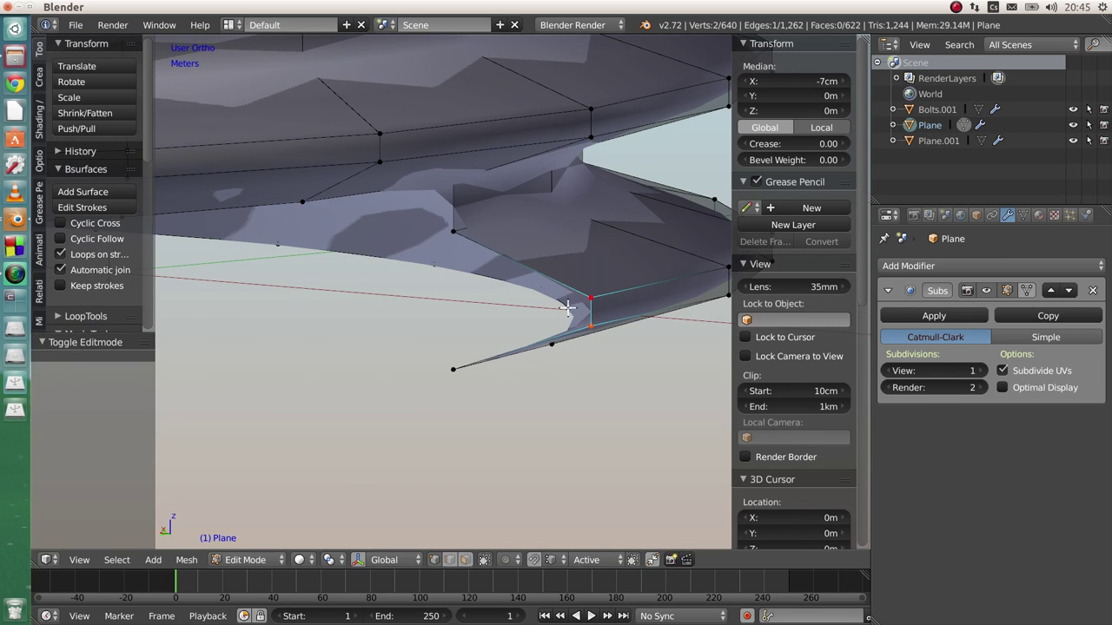
middle_click_drag(575, 295, 437, 392)
key("f")
Set the pivot to the 3D Cursor, then extrude the end face's inner lower vertex with a -22.5° rotation about Z
right_click(440, 379)
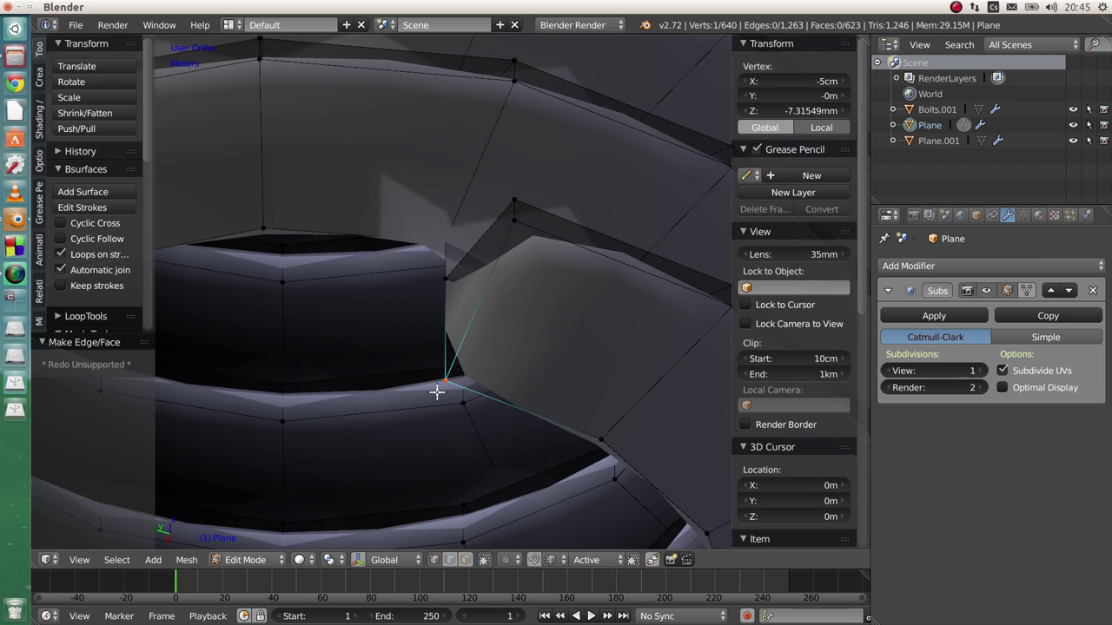
left_click(328, 559)
left_click(344, 524)
middle_click_drag(345, 523, 457, 385)
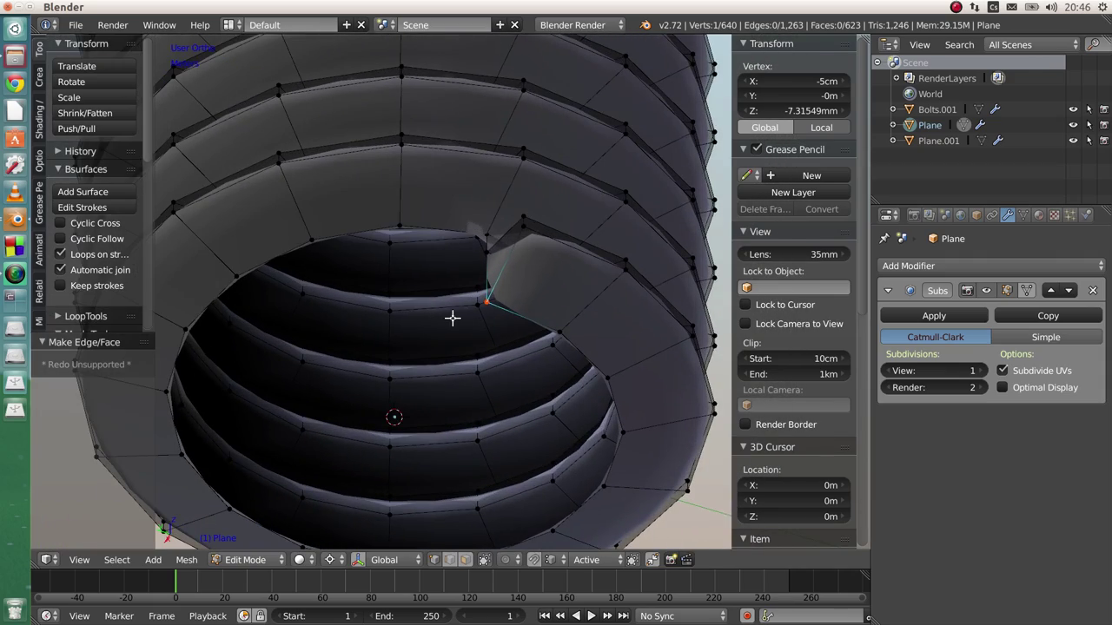
key("e")
key("r")
key("z")
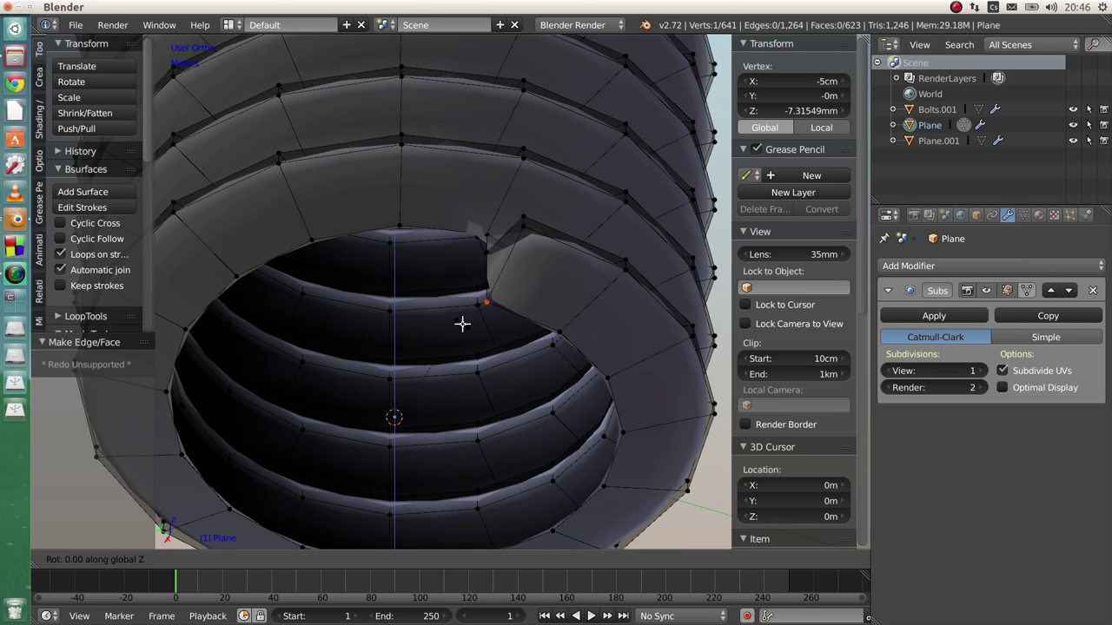
key("Return")
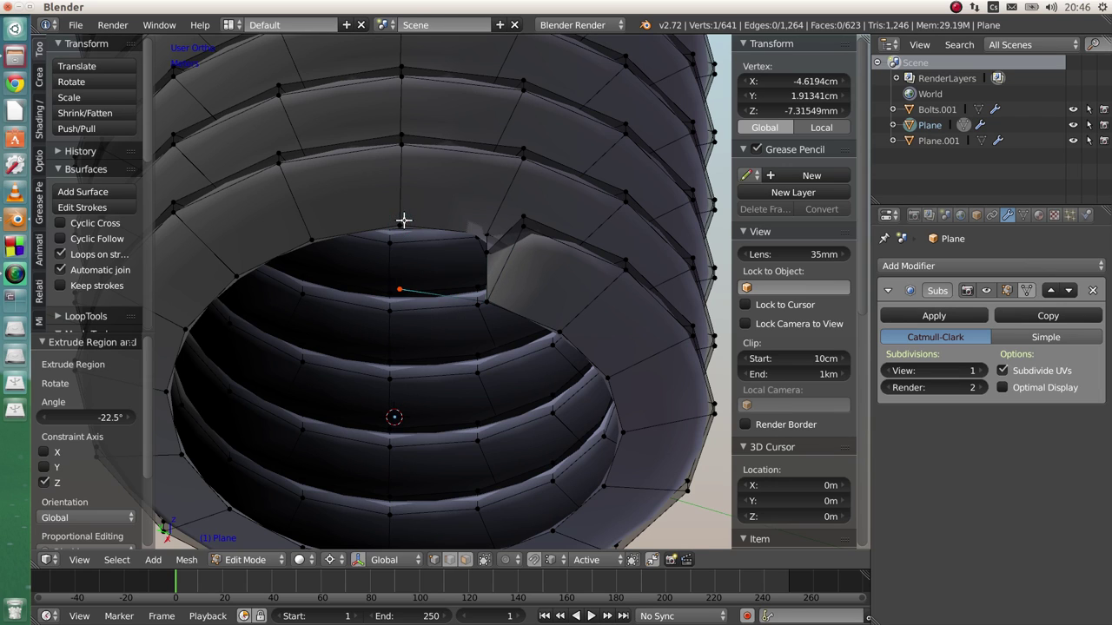
Repeat the -22.5° extrude-and-rotate thirteen more times to carry the lower ring of vertices around the thread's bottom opening
middle_click_drag(405, 231, 425, 255)
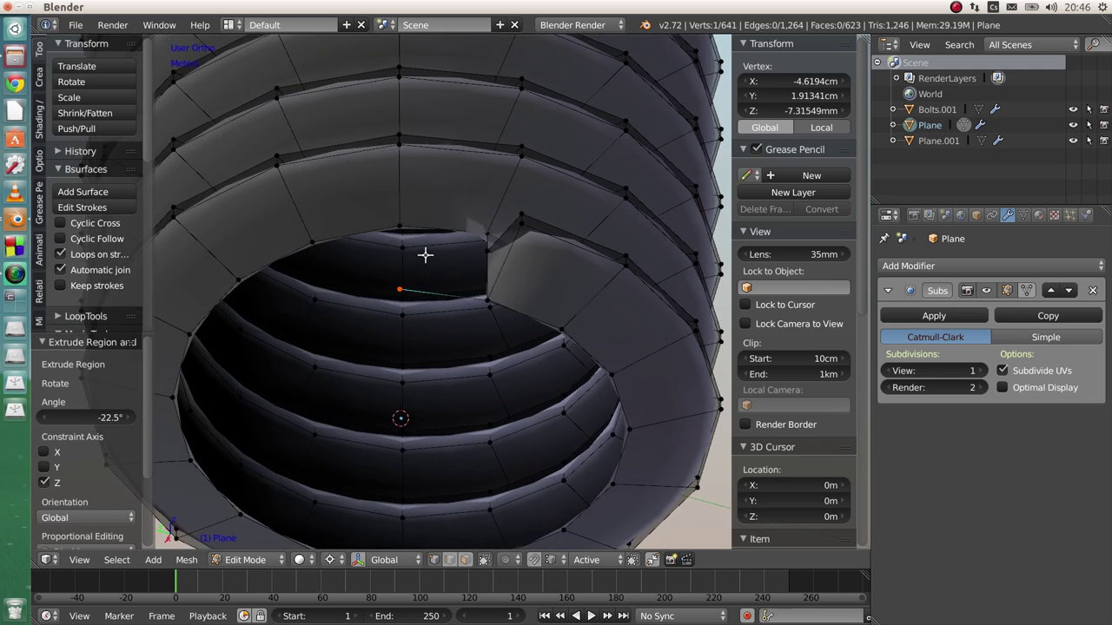
scroll(425, 256, "down", 4)
key("shift+r")
key("shift+r")
key("shift+r")
key("shift+r")
key("shift+r")
key("shift+r")
key("shift+r")
key("shift+r")
key("shift+r")
key("shift+r")
key("shift+r")
key("shift+r")
key("shift+r")
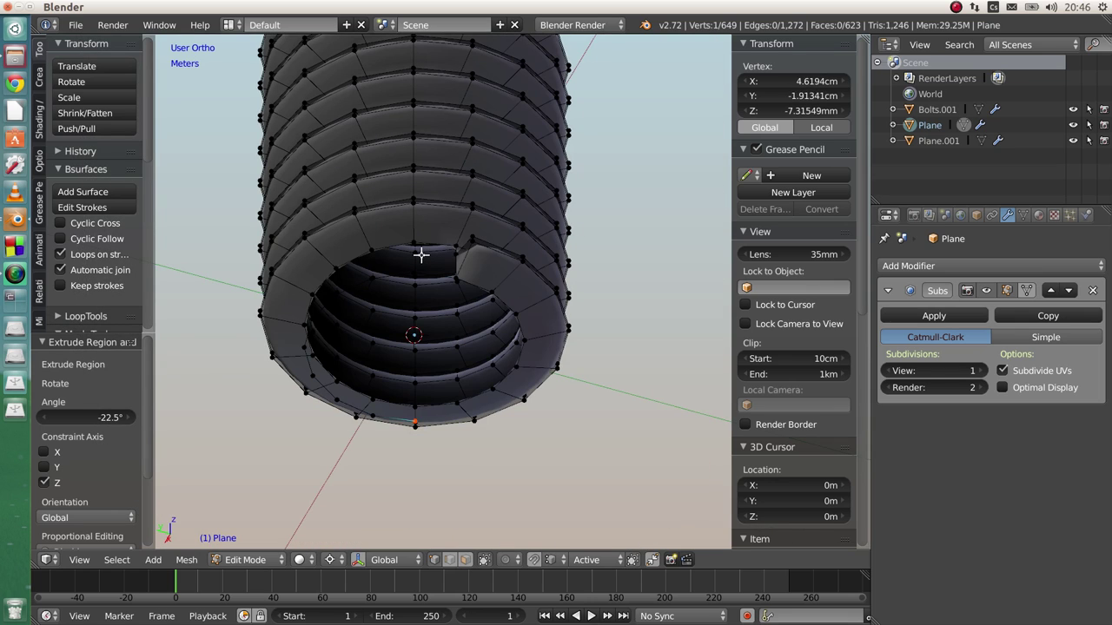
Fill the first face between the new ring's end and the thread's inner edge using their four neighbouring vertices
middle_click_drag(468, 264, 505, 326)
scroll(500, 310, "up", 5)
middle_click_drag(519, 285, 528, 292)
scroll(529, 292, "up", 3)
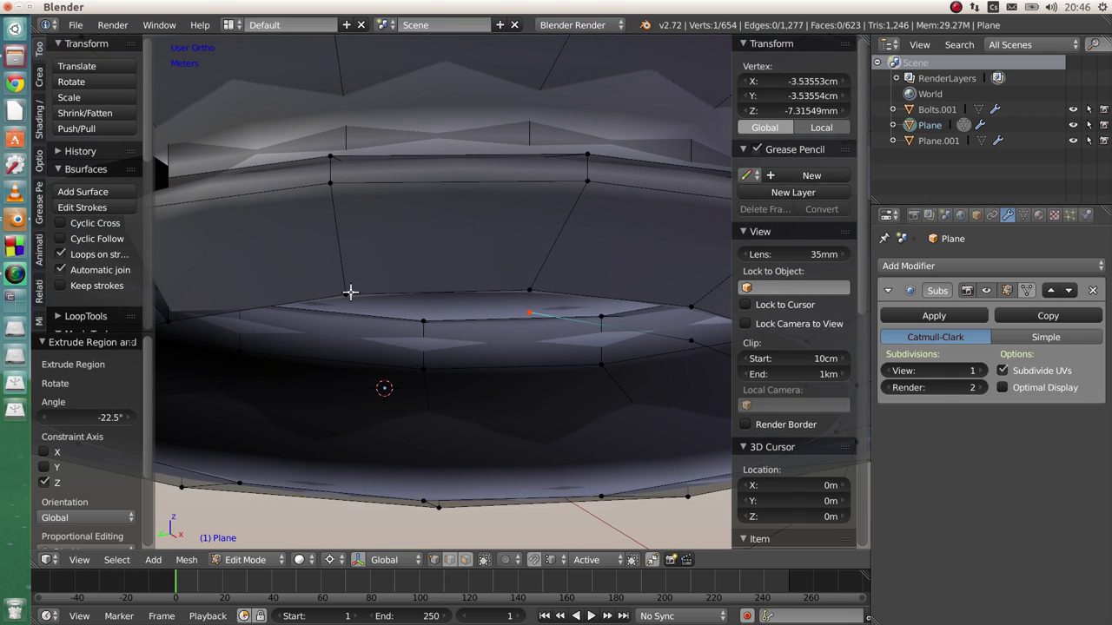
right_click(529, 292, "shift")
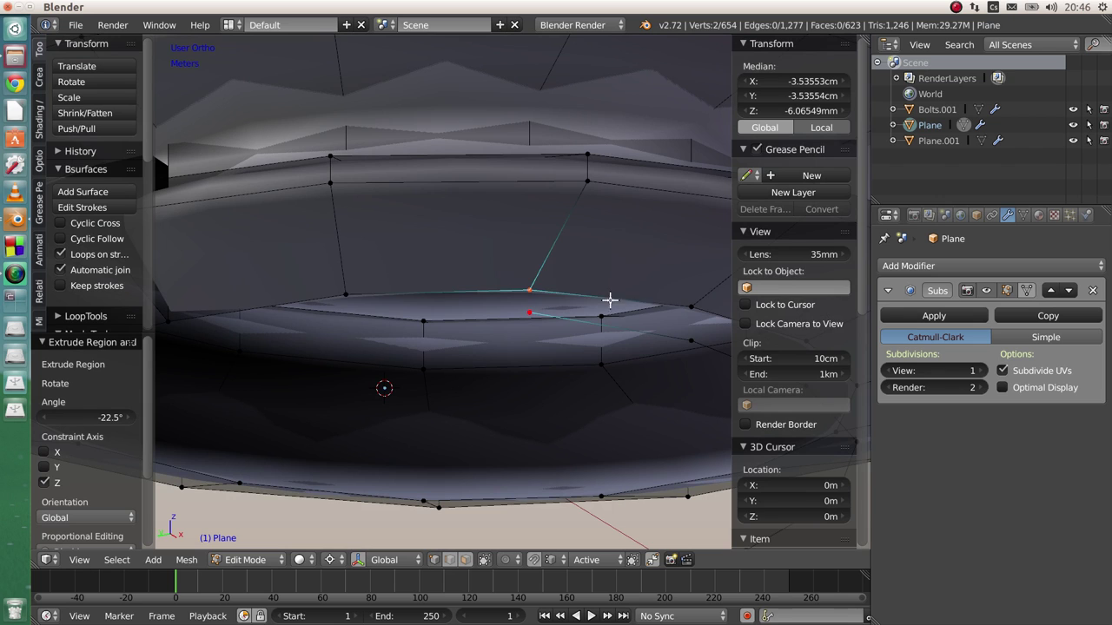
right_click(701, 308, "shift")
right_click(689, 340, "shift")
key("f")
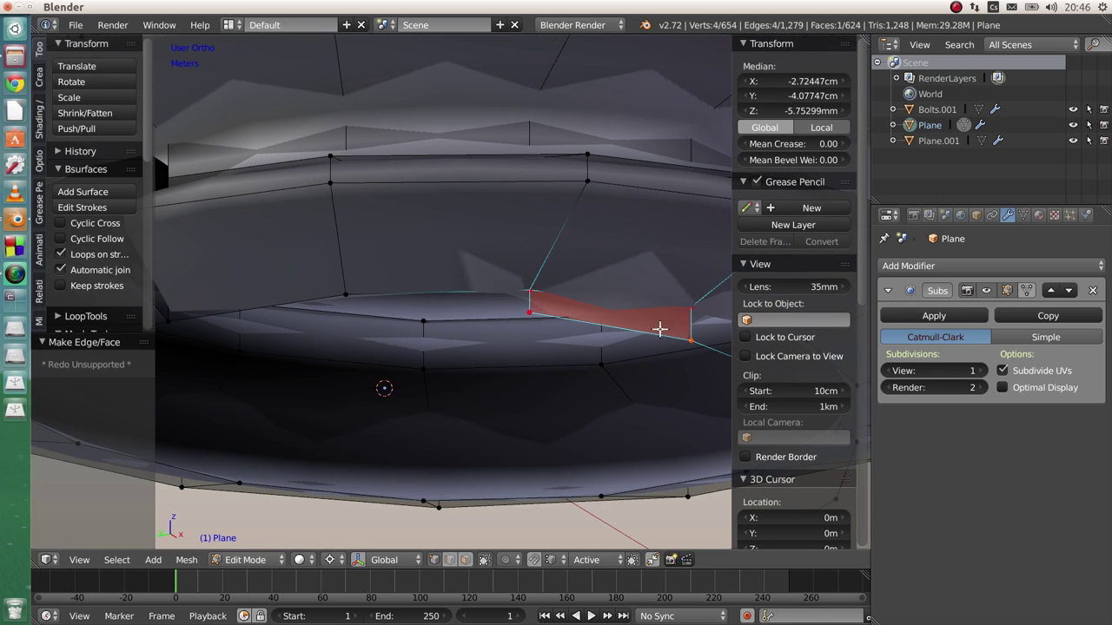
Fill the remaining faces one after another around the strip between the lower ring and the thread's inner edge
middle_click_drag(658, 323, 489, 330)
right_click(503, 331)
scroll(502, 330, "down", 5)
key("f")
key("f")
key("f")
key("f")
key("f")
key("f")
key("f")
key("f")
key("f")
key("f")
key("f")
key("f")
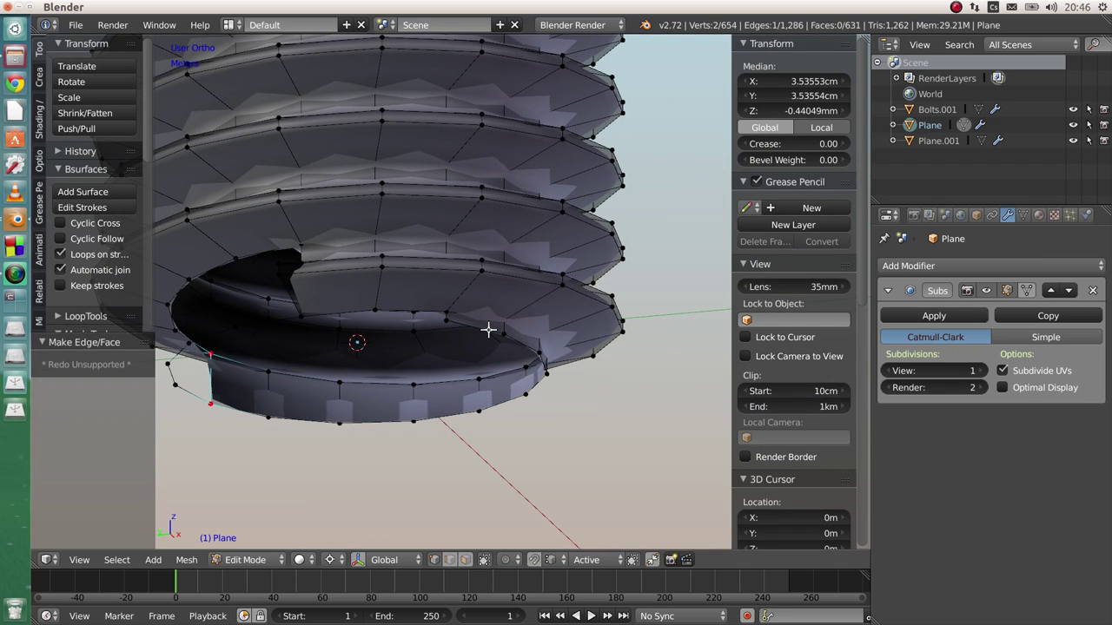
Add one centred loop cut along the new wall strip and fill the two faces closing the gap beside the thread end
middle_click_drag(303, 259, 322, 263)
scroll(321, 262, "up", 5)
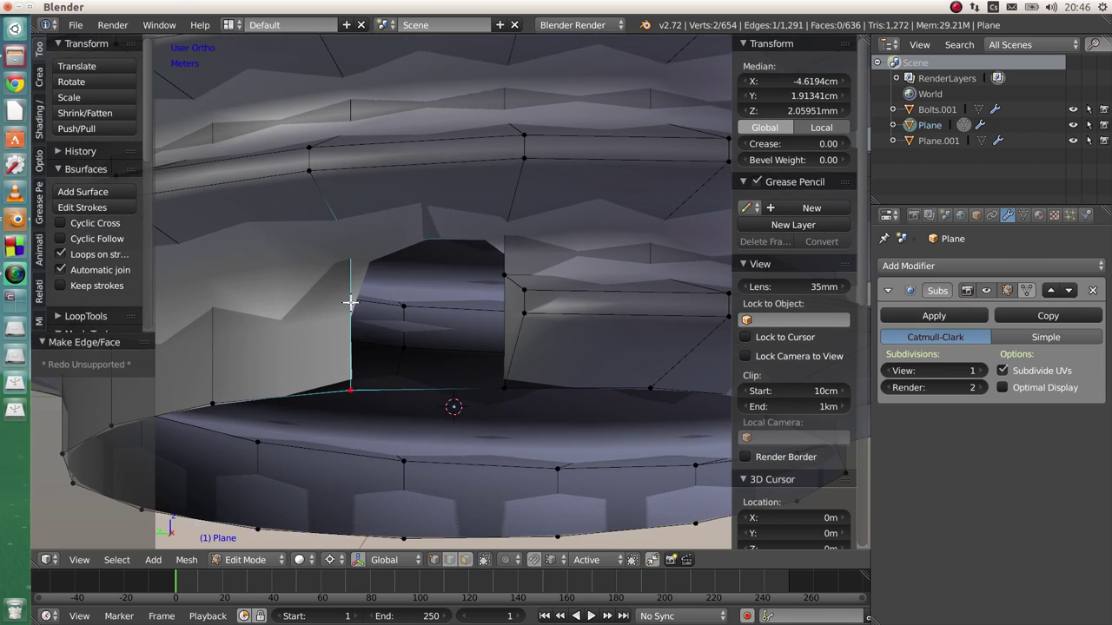
key("ctrl+r")
left_click(345, 307)
right_click(346, 308)
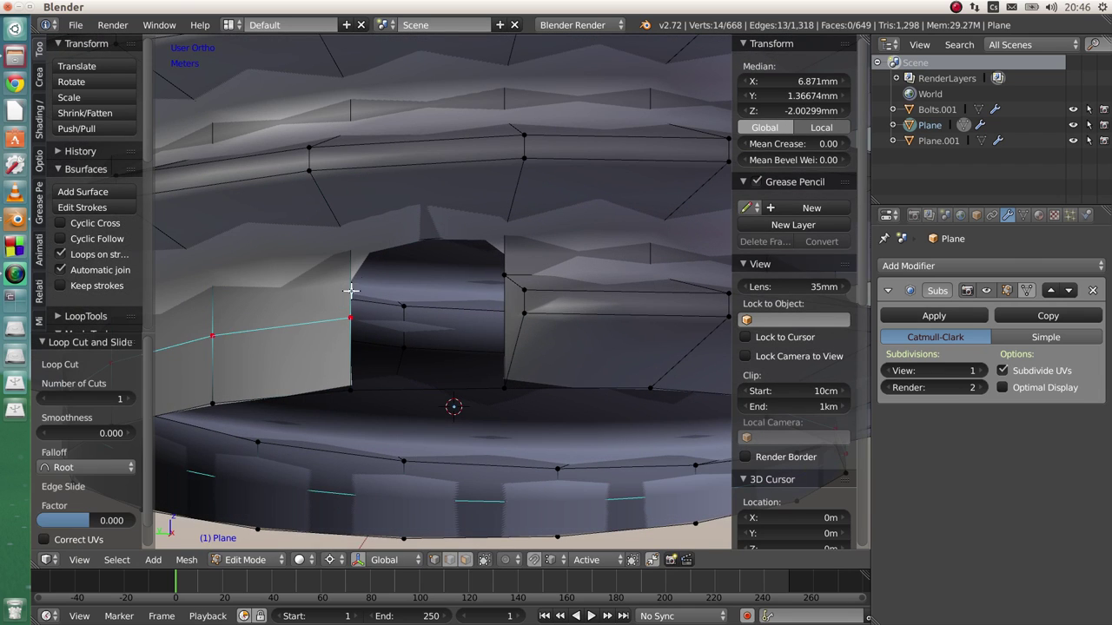
key("f")
key("f")
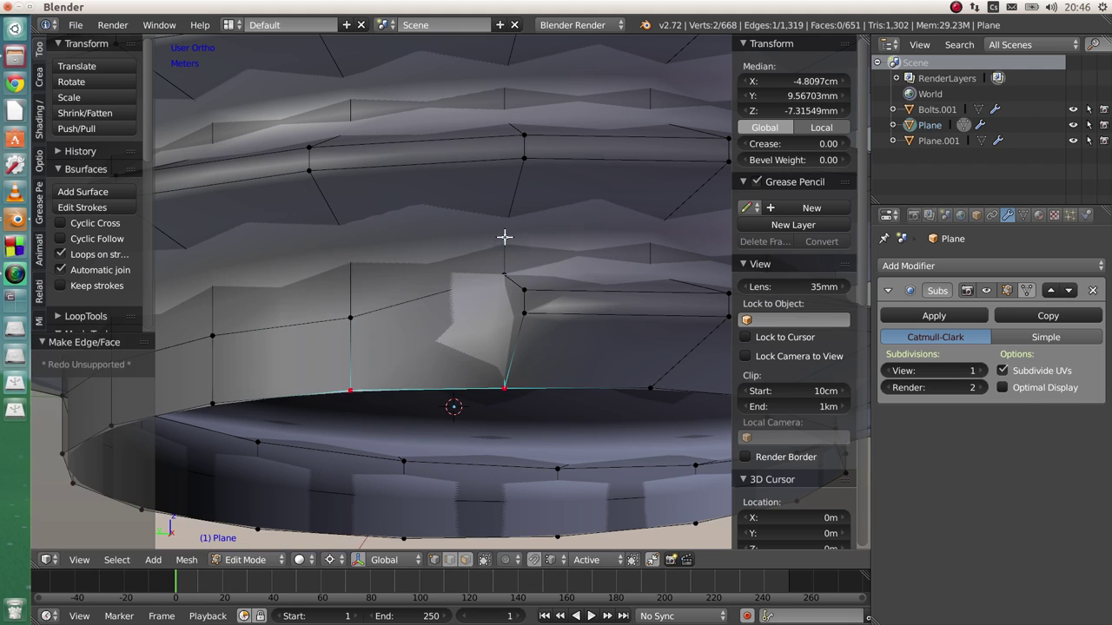
Slide the loop cut's narrow-end vertex along its edge by a factor of 0.075 and fill the last gap in the ring
middle_click_drag(487, 346, 501, 320)
middle_click_drag(607, 352, 583, 351)
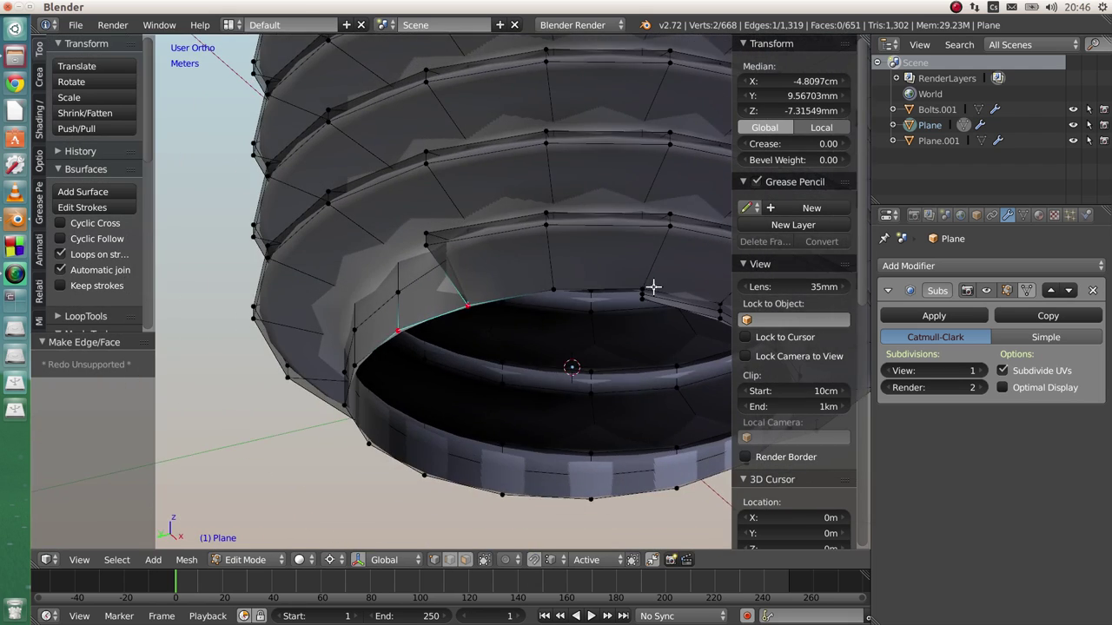
scroll(654, 288, "up", 5)
right_click(615, 305)
middle_click_drag(633, 307, 509, 310, "shift")
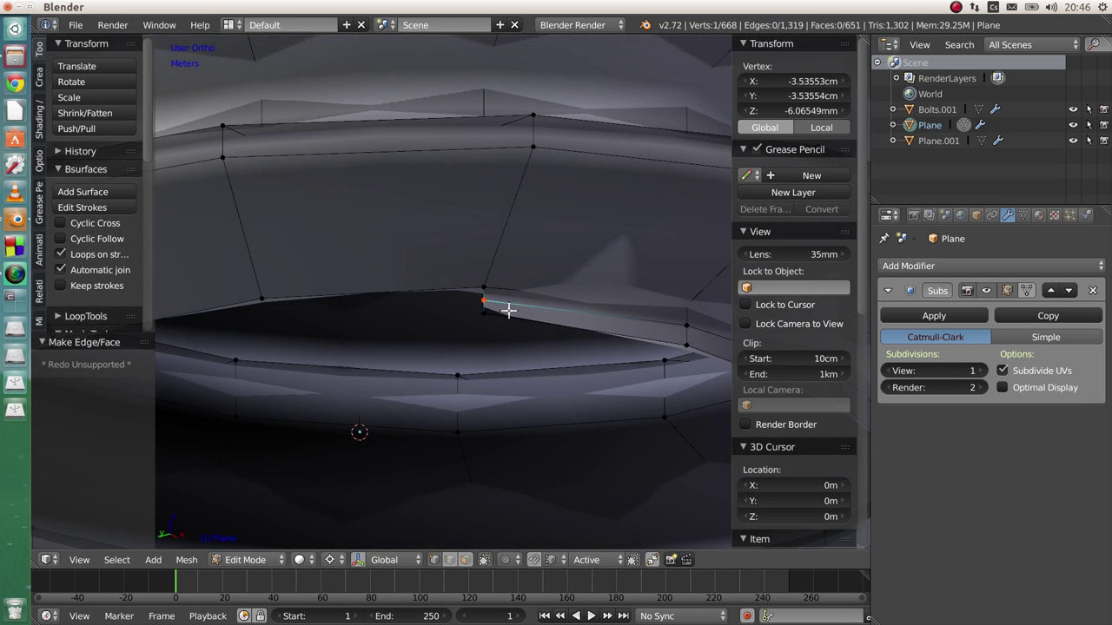
key("g")
key("g")
left_click(499, 298)
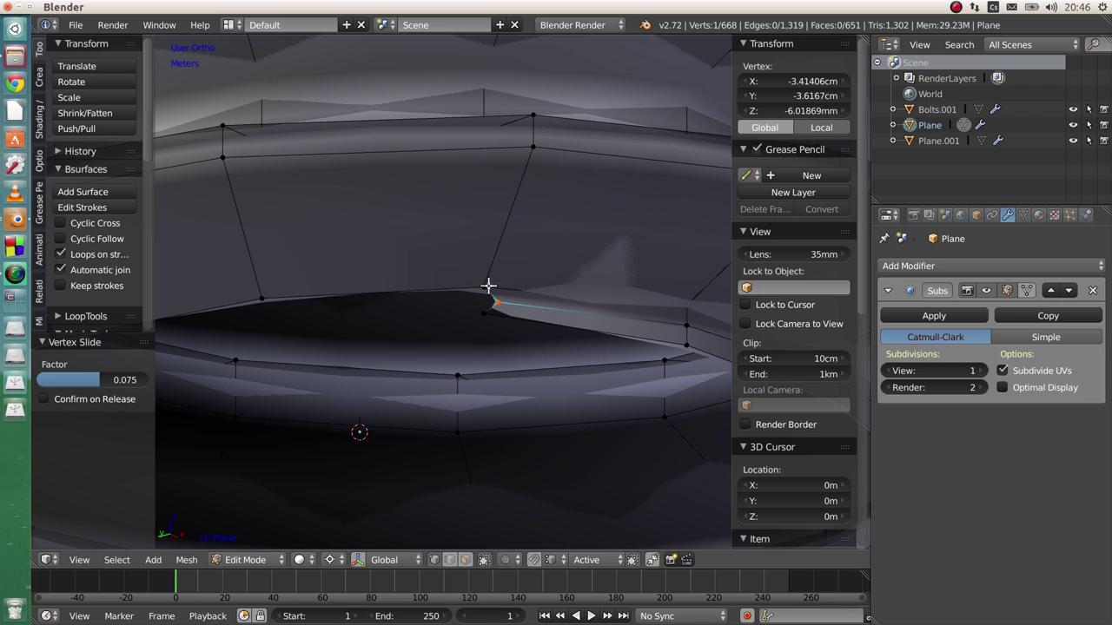
right_click(495, 291, "shift")
key("f")
scroll(496, 290, "down", 2)
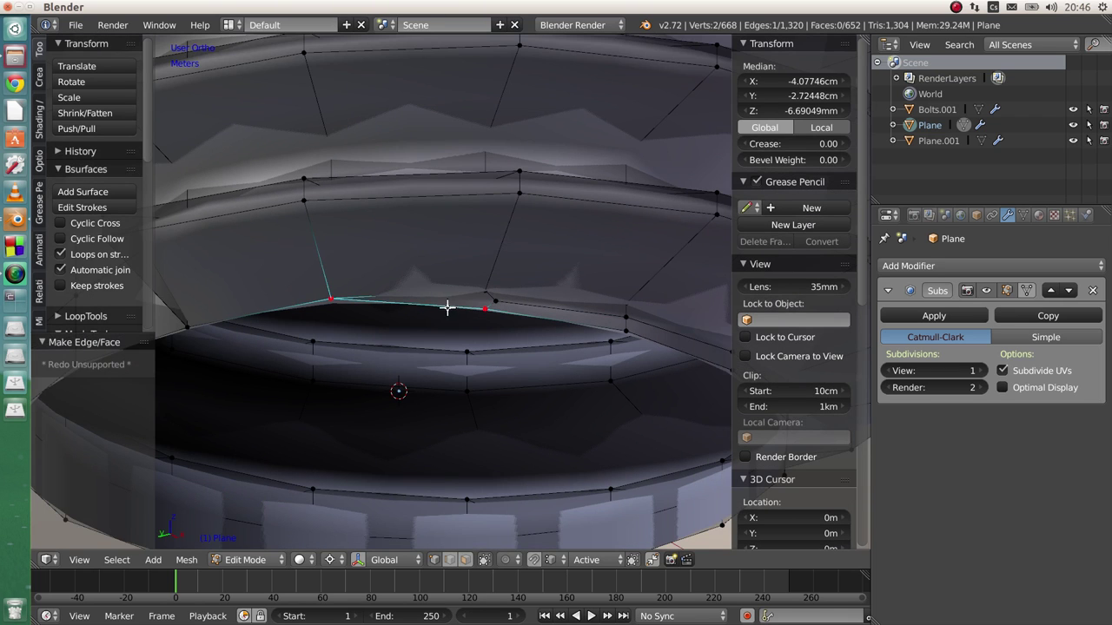
Select the bottom ring's edge loop and extrude it about 3.5 mm downward along Z
right_click(447, 308, "alt")
middle_click_drag(447, 317, 469, 307)
key("e")
key("z")
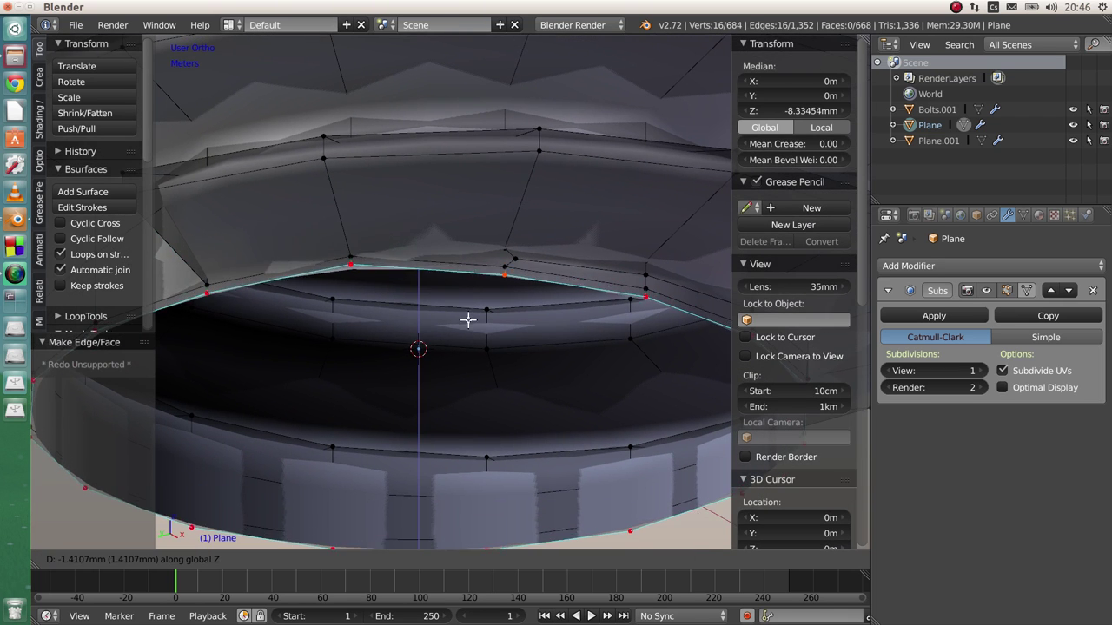
left_click(477, 335)
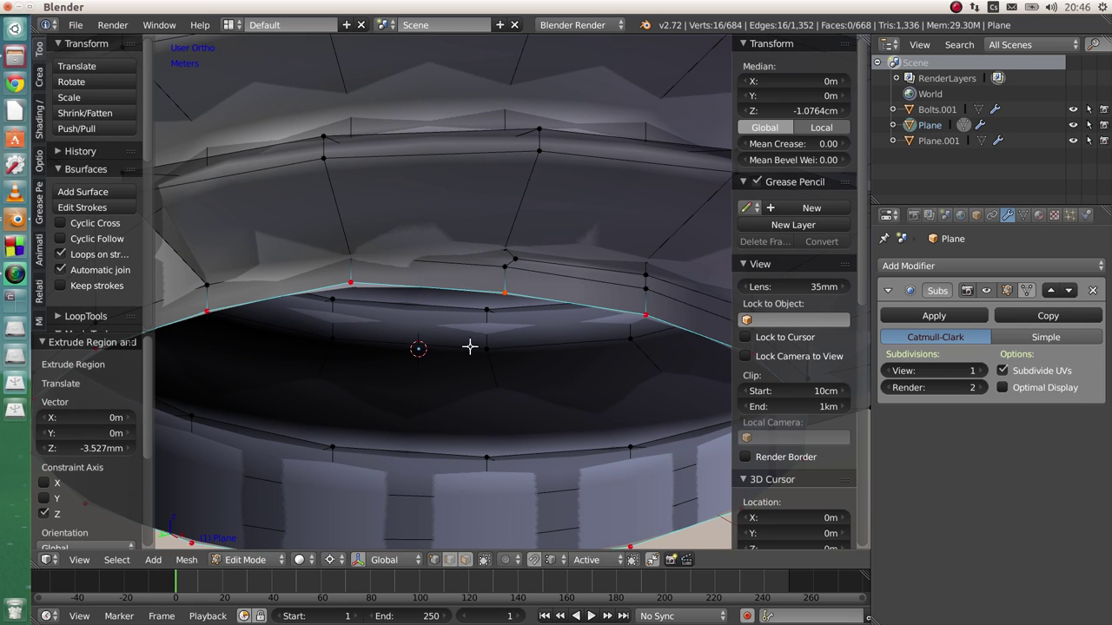
Flatten the extruded bottom loop by scaling it to 0 along Z, and move it about 9 mm down in Z
key("s")
key("z")
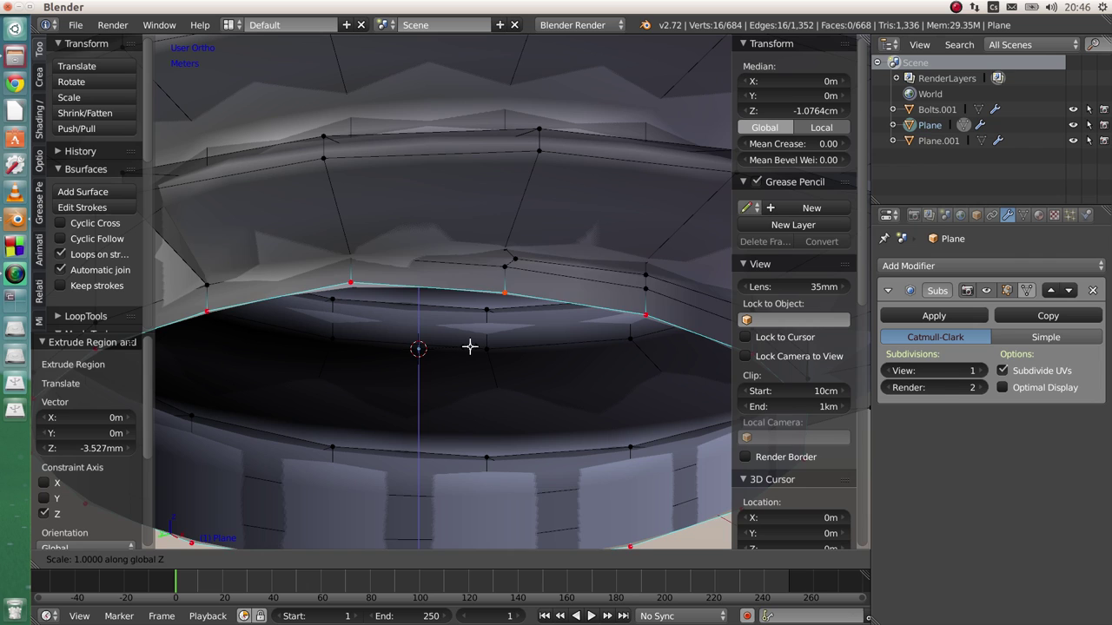
key("0")
key("Return")
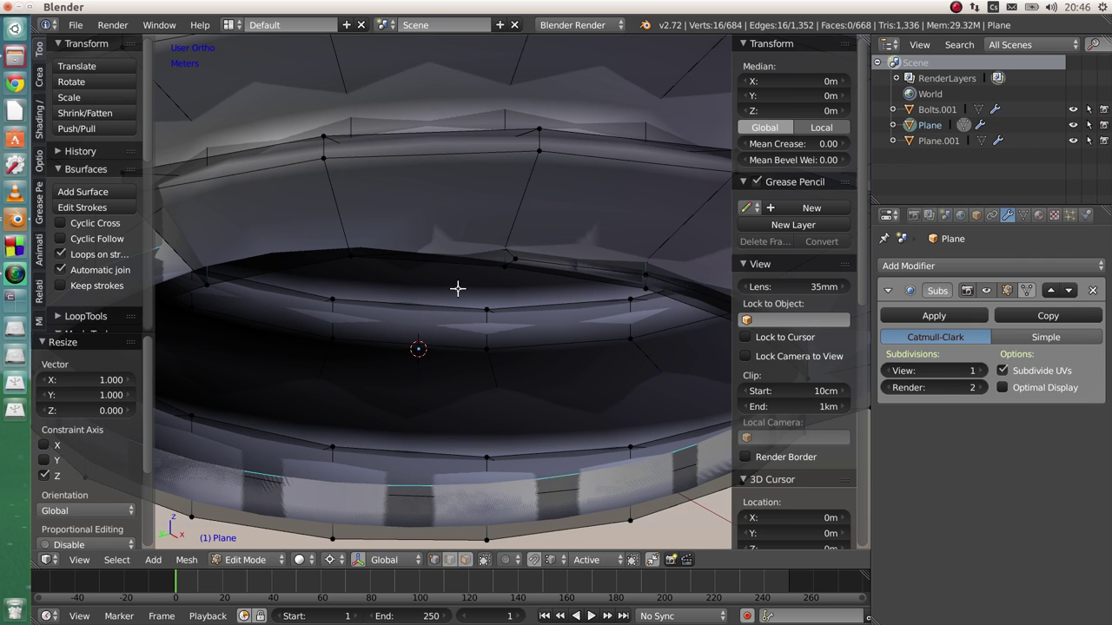
key("g")
key("z")
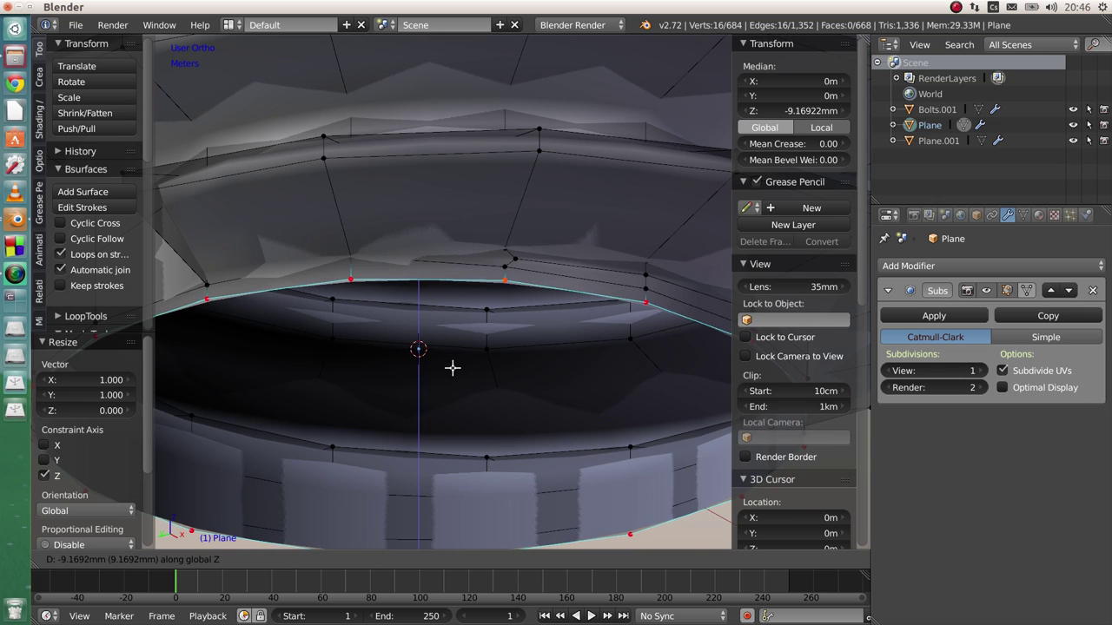
left_click(452, 368)
Extrude the bottom loop downward along Z to form the lower shank, and return to Object Mode
middle_click_drag(469, 367, 480, 284)
scroll(480, 285, "down", 2)
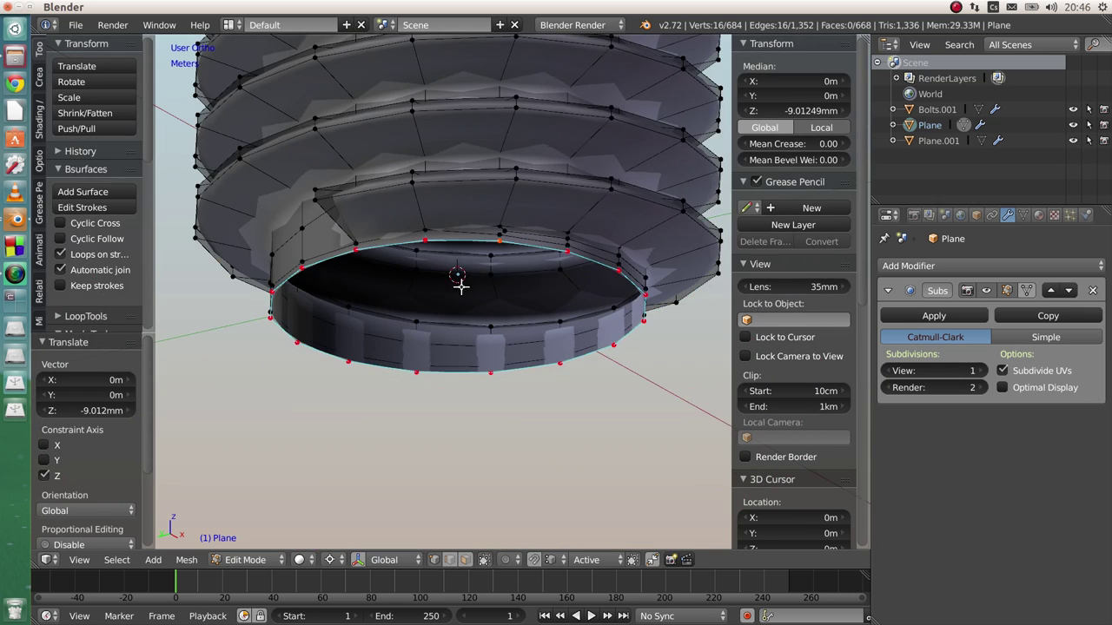
key("e")
key("z")
left_click(481, 450)
key("Tab")
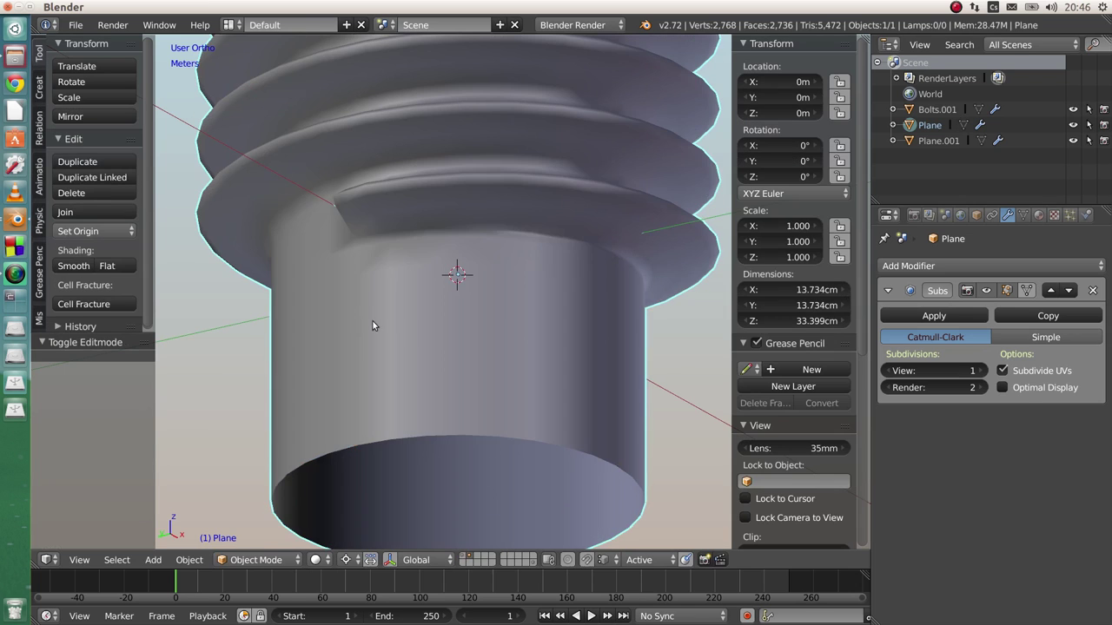
In Edit Mode, move the lower thread end's outer edge inward about 1.67 cm in X and -0.5 mm in Y, with Z locked
key("Tab")
right_click(318, 197)
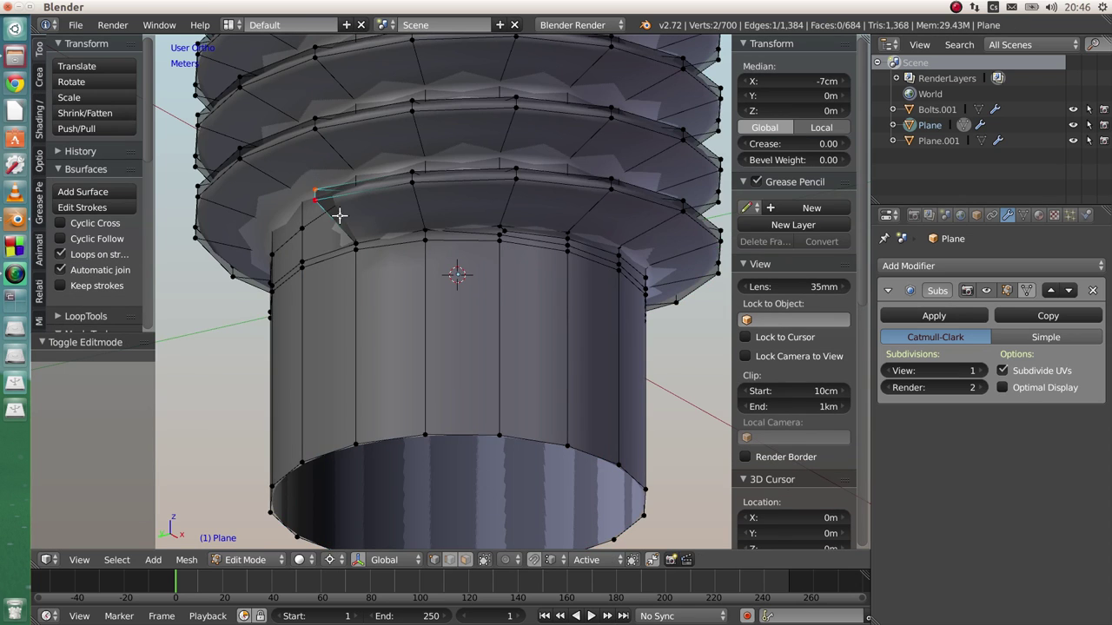
middle_click_drag(313, 213, 372, 217)
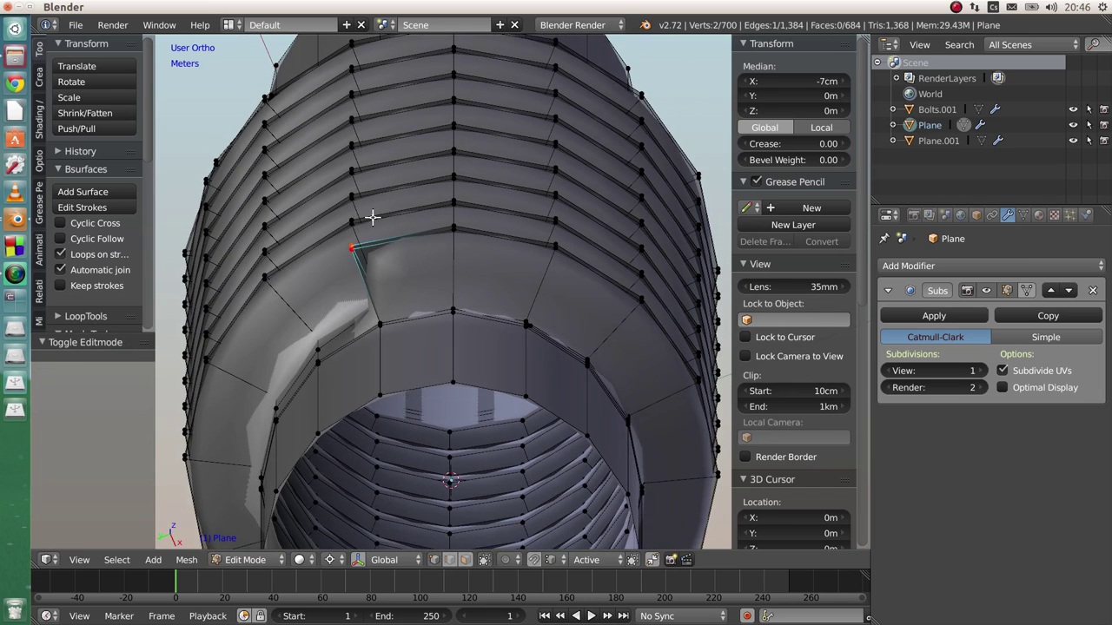
key("g")
key("shift+z")
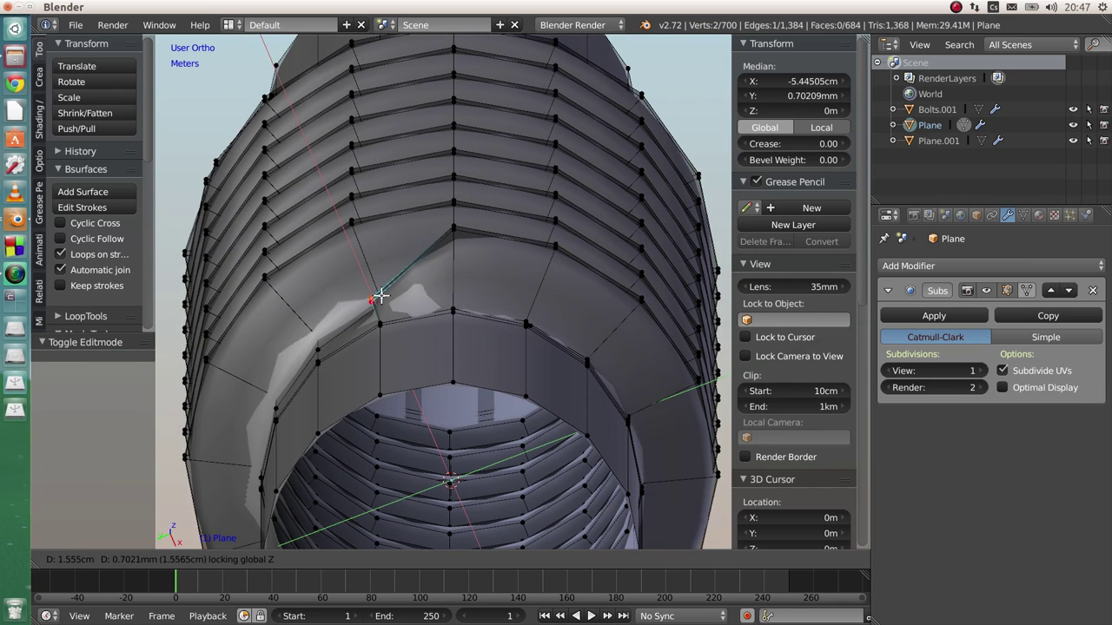
left_click(385, 293)
Move the next outer thread edge inward about 6.9 mm in X and 2 mm in Y with Z locked, and return to Object Mode
right_click(455, 232)
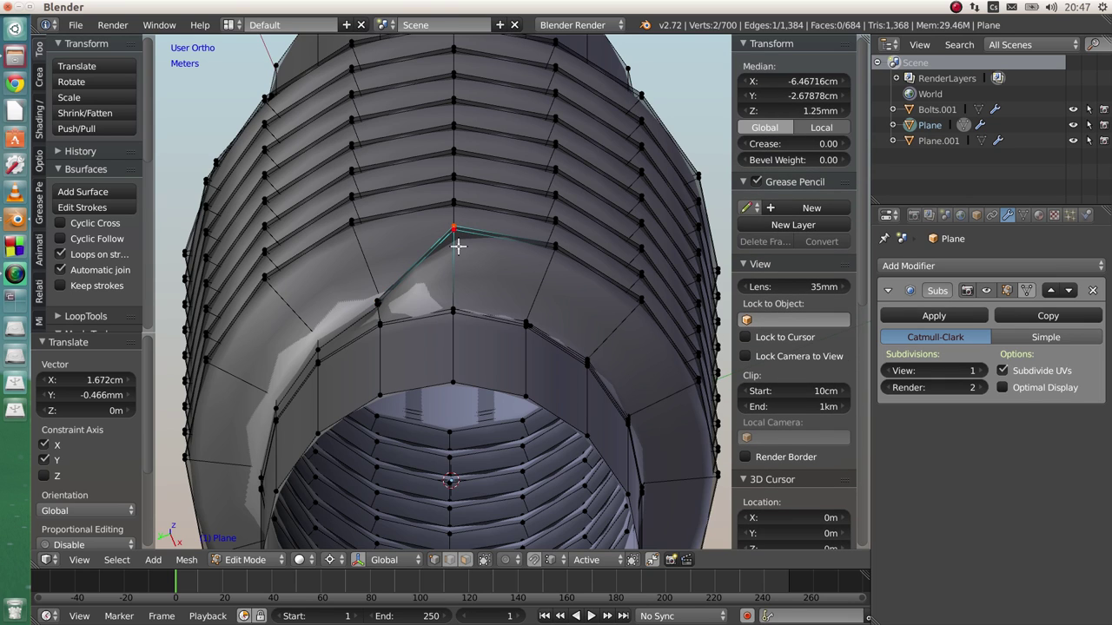
key("g")
key("shift+z")
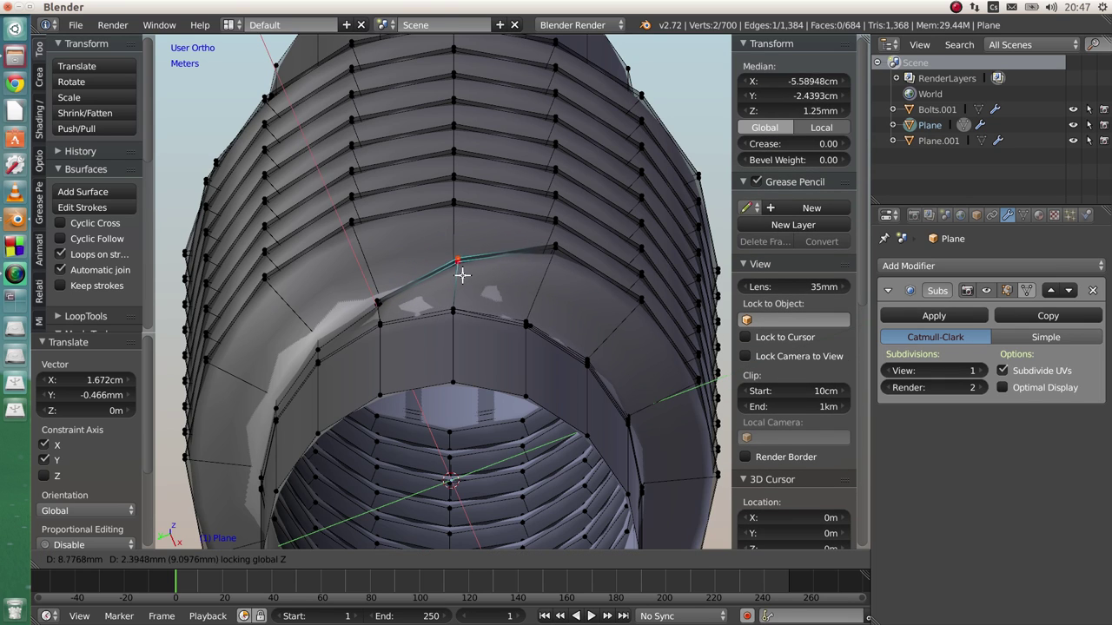
left_click(461, 278)
key("Tab")
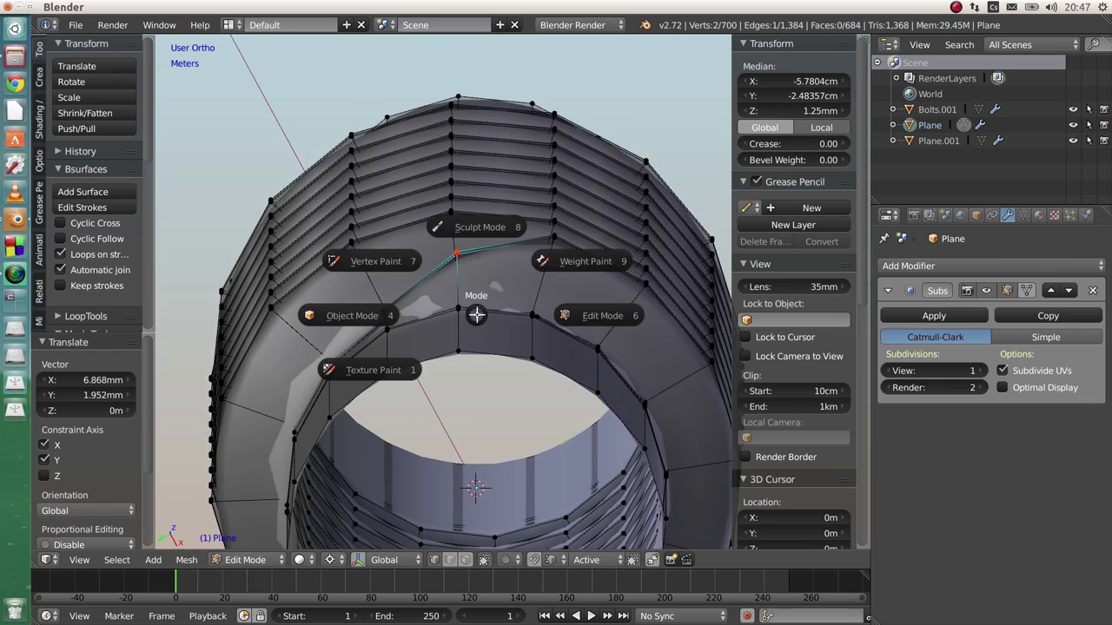
left_click(386, 317)
Inspect the threaded bolt from several sides, checking both tapered thread ends and the upper and lower shanks
middle_click_drag(386, 317, 470, 267)
scroll(430, 372, "down", 5)
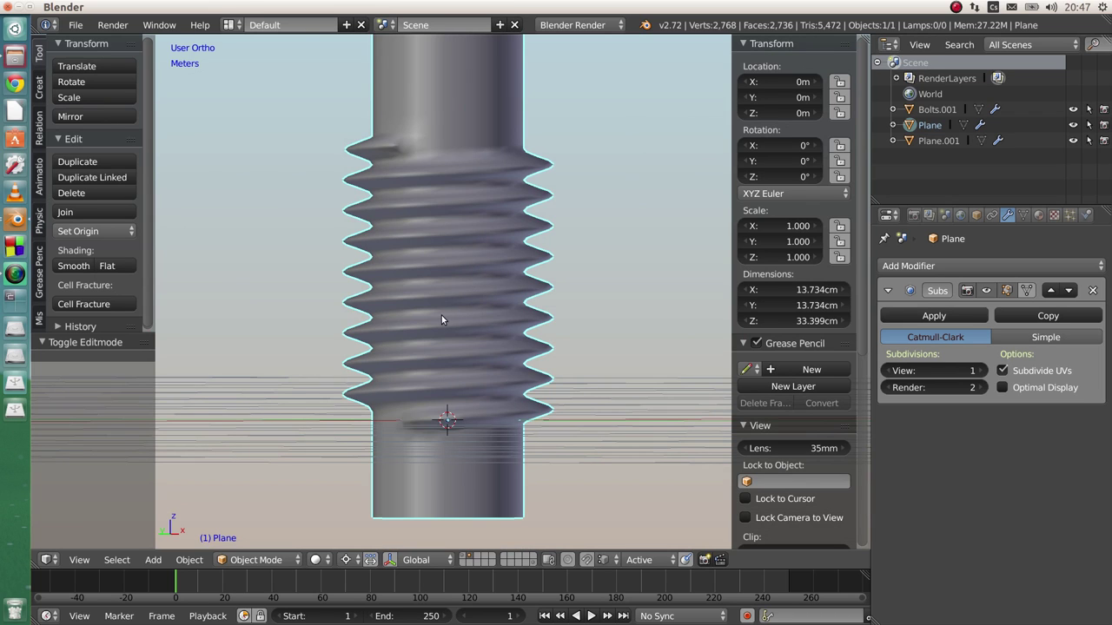
middle_click_drag(442, 316, 501, 272)
scroll(492, 317, "down", 2)
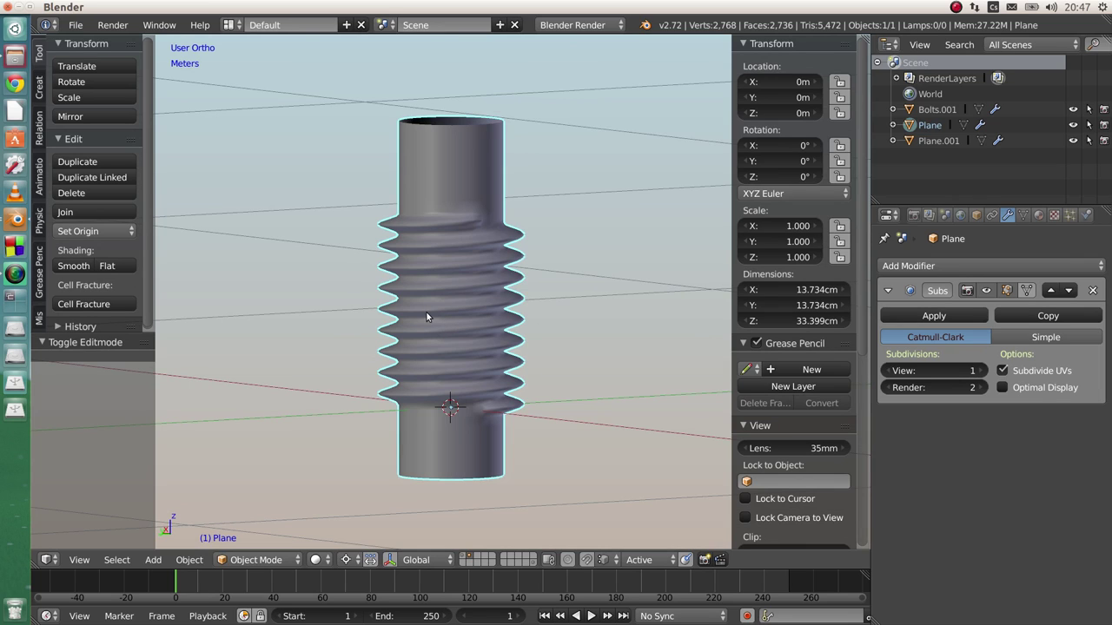
middle_click_drag(452, 314, 397, 316)
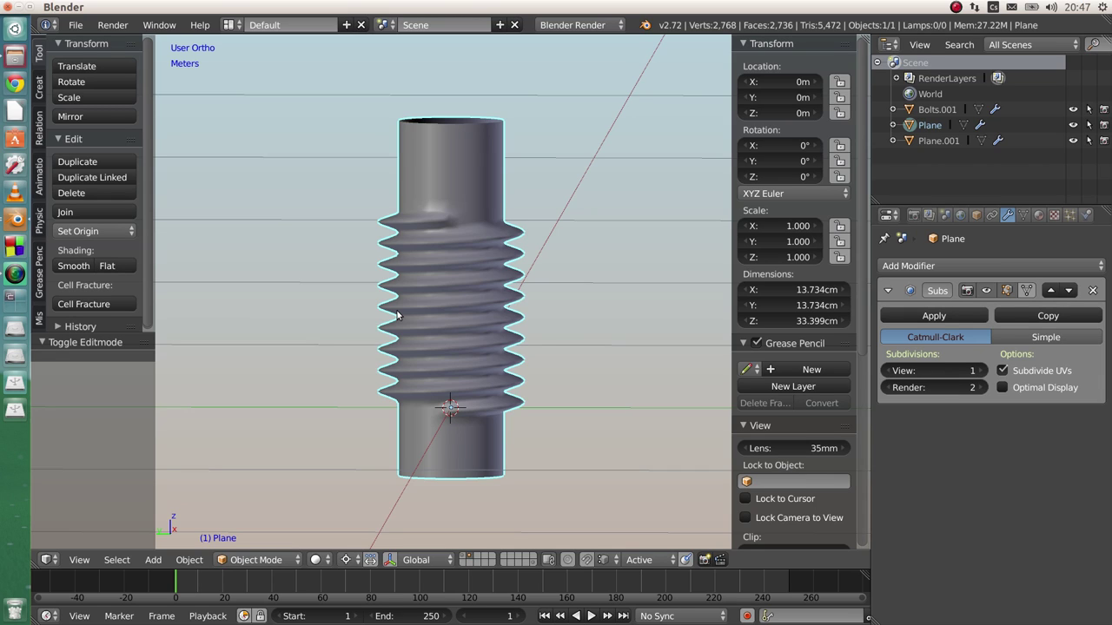
middle_click_drag(460, 295, 50, 304)
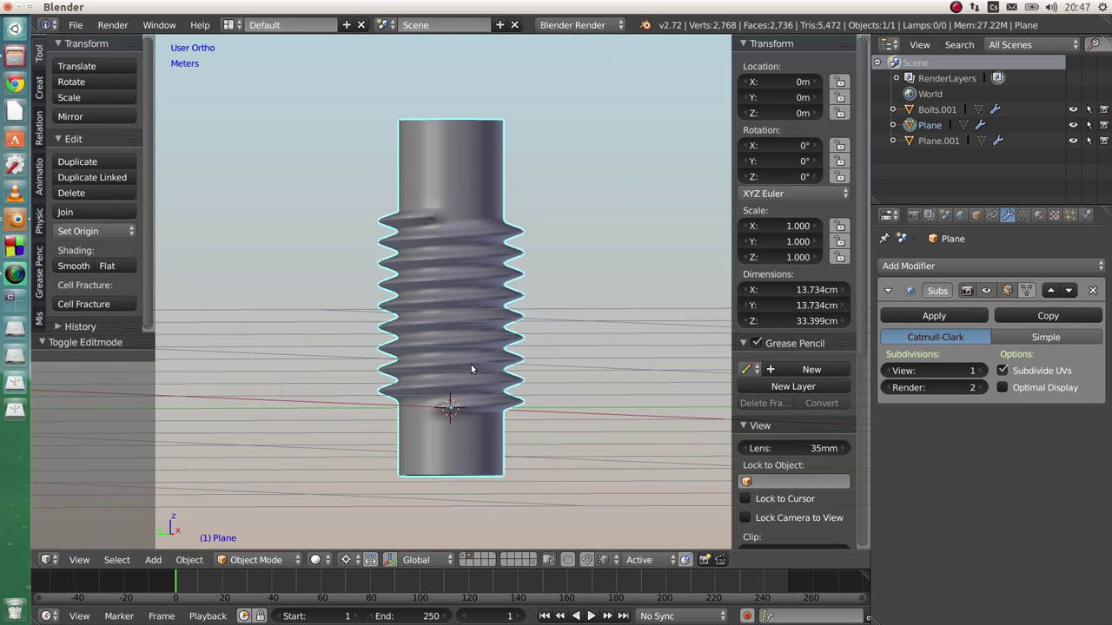
middle_click_drag(501, 421, 499, 436)
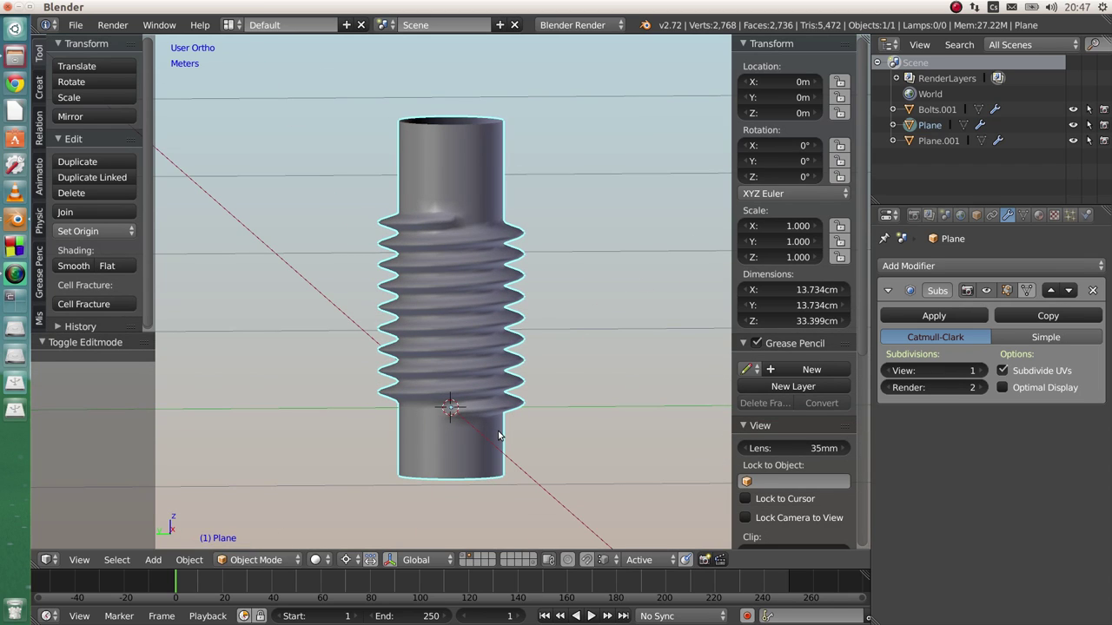